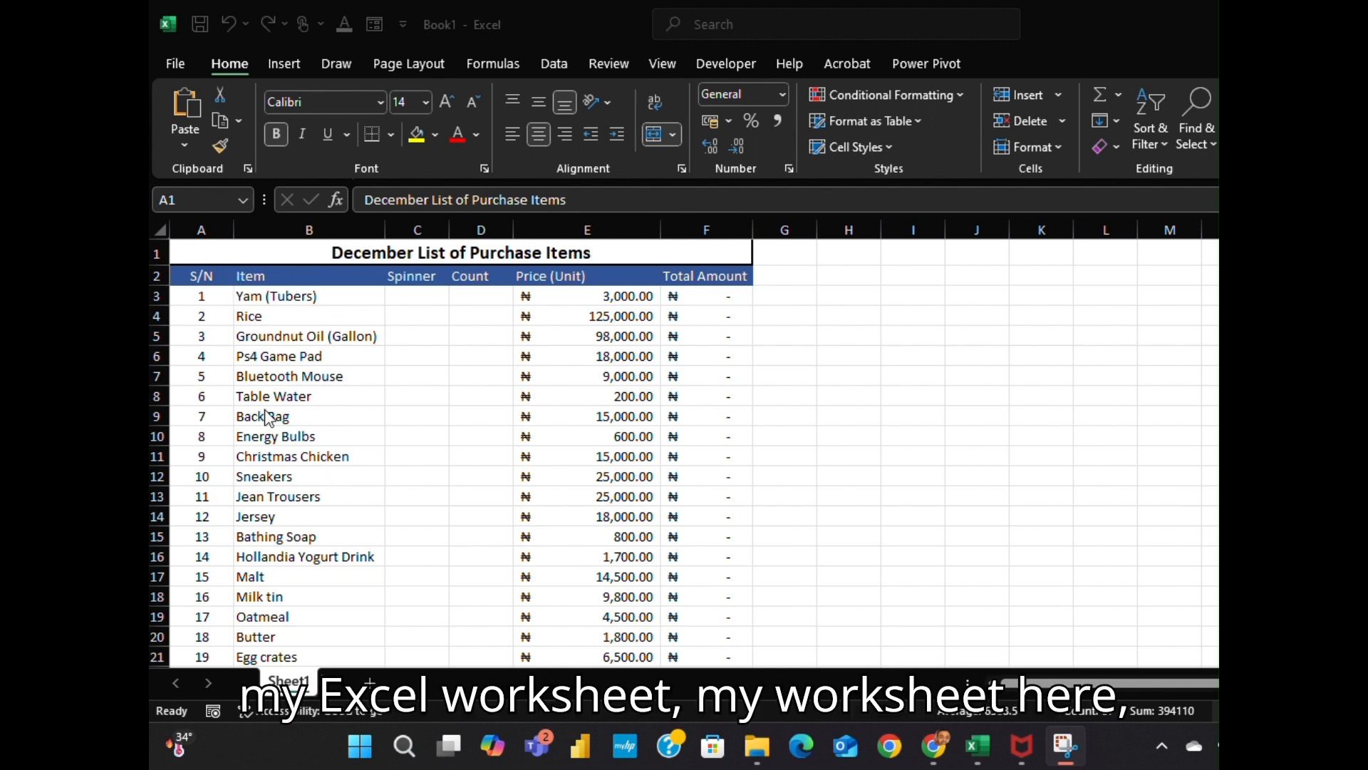
Review the listed items, the yam's 3000 unit price, and the empty Spinner and Count columns
left_click(217, 256)
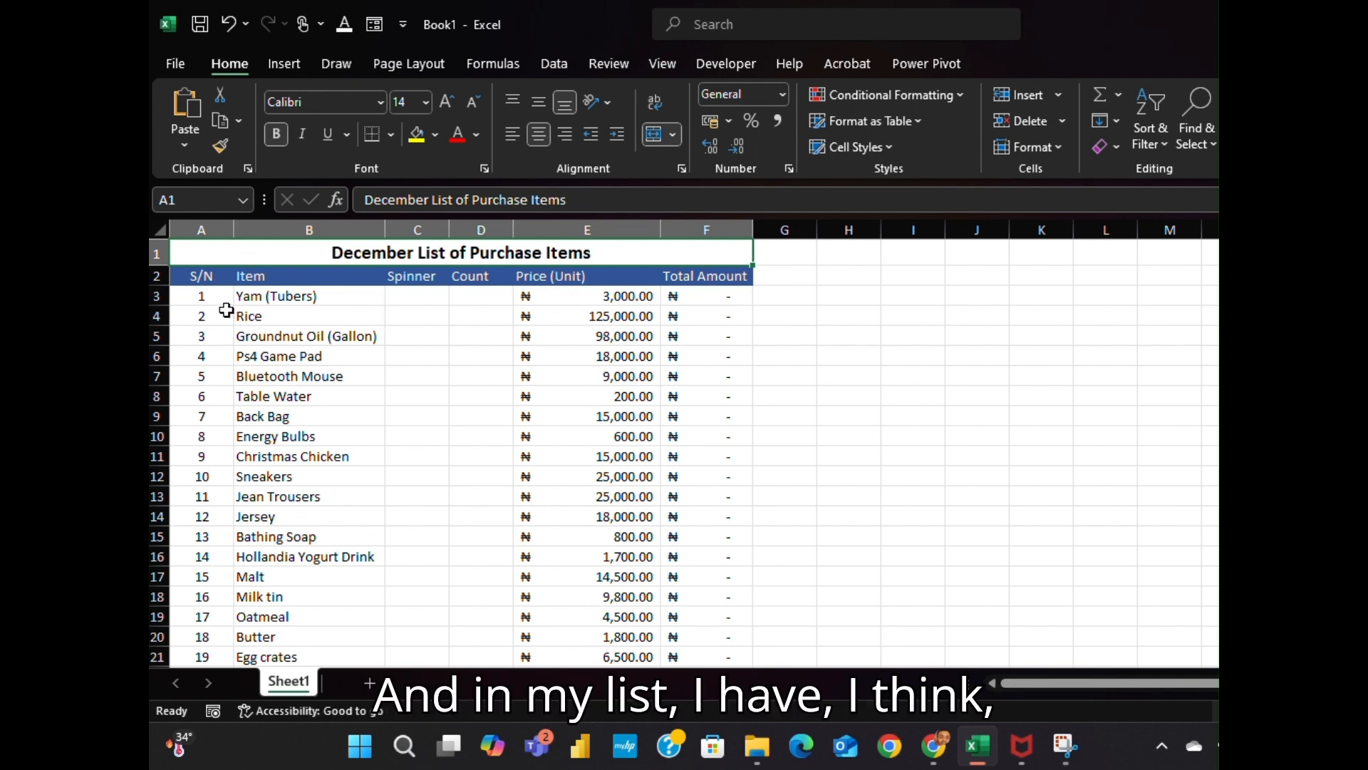
scroll(683, 452, "down", 1)
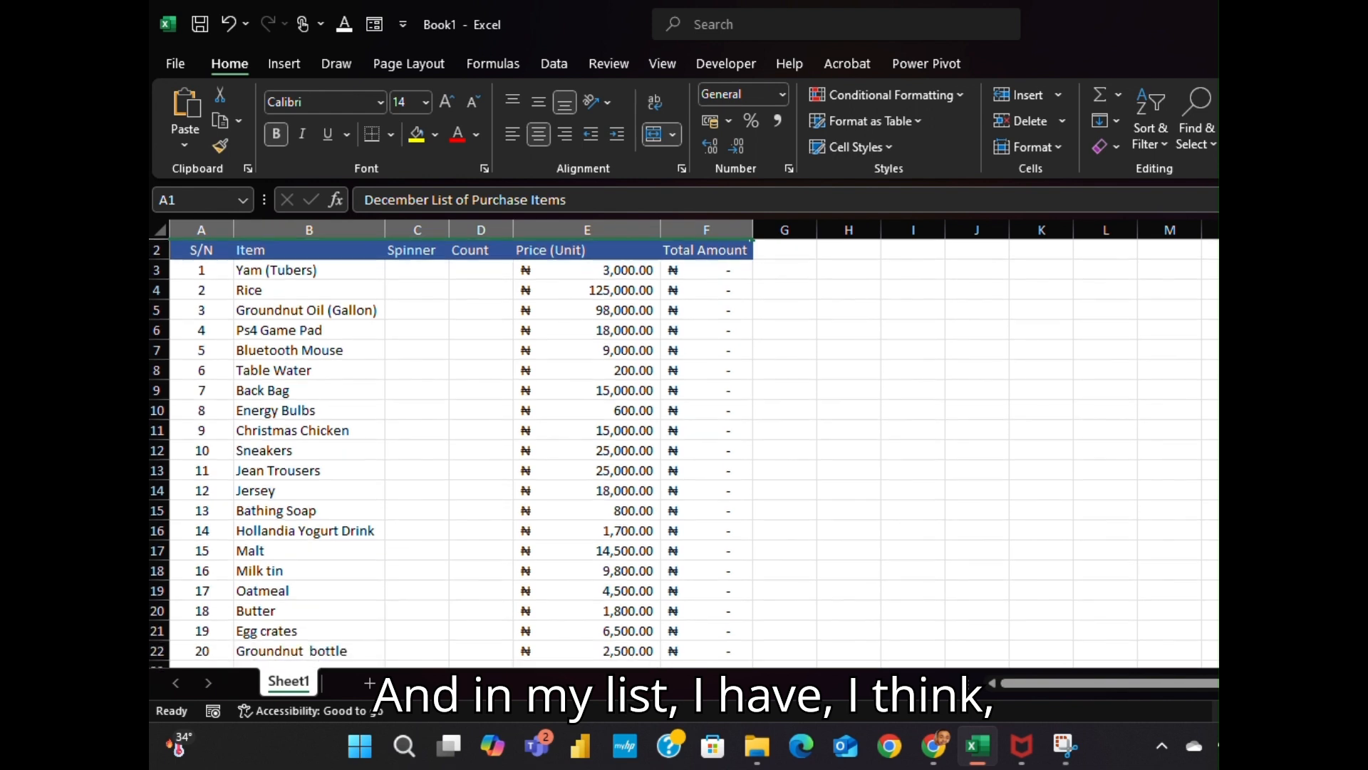
scroll(683, 452, "up", 1)
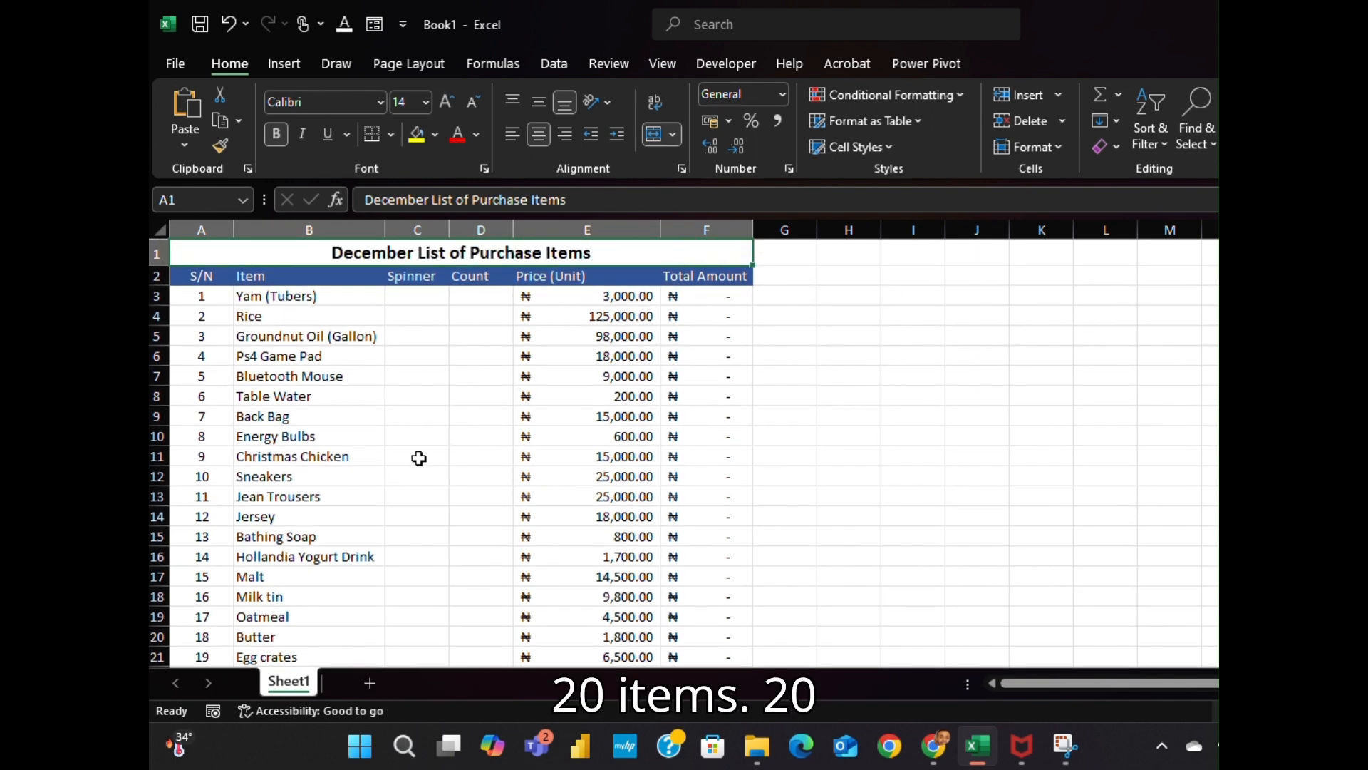
left_click(333, 295)
left_click(329, 319)
left_click(305, 356)
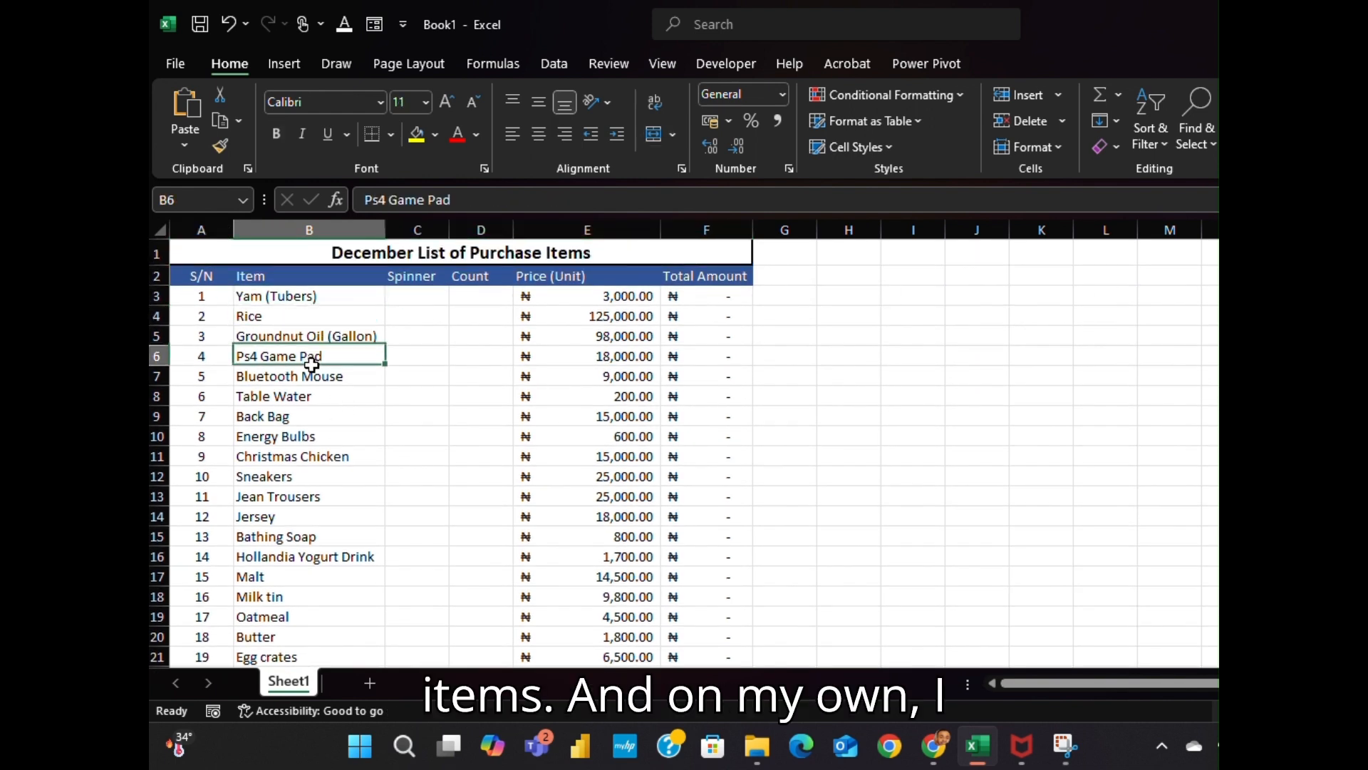
left_click(360, 337)
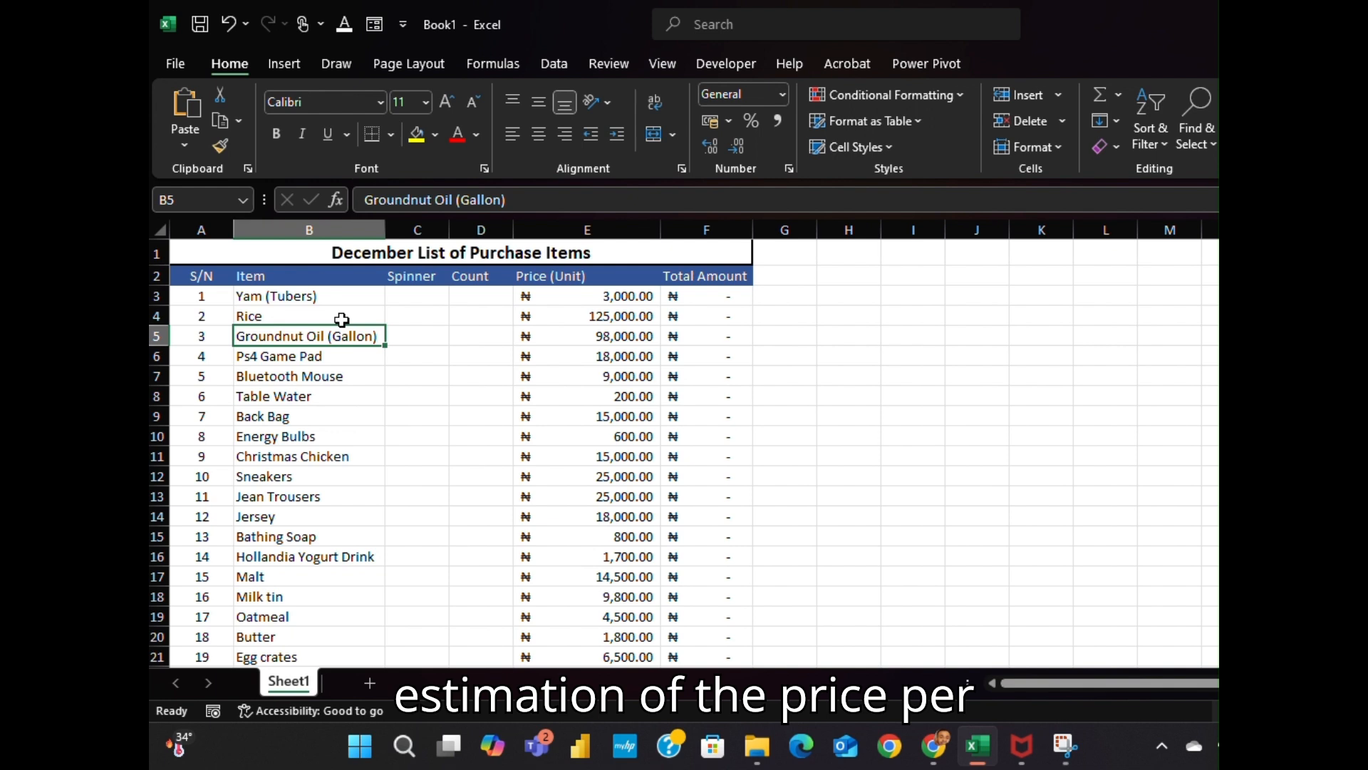
left_click(592, 295)
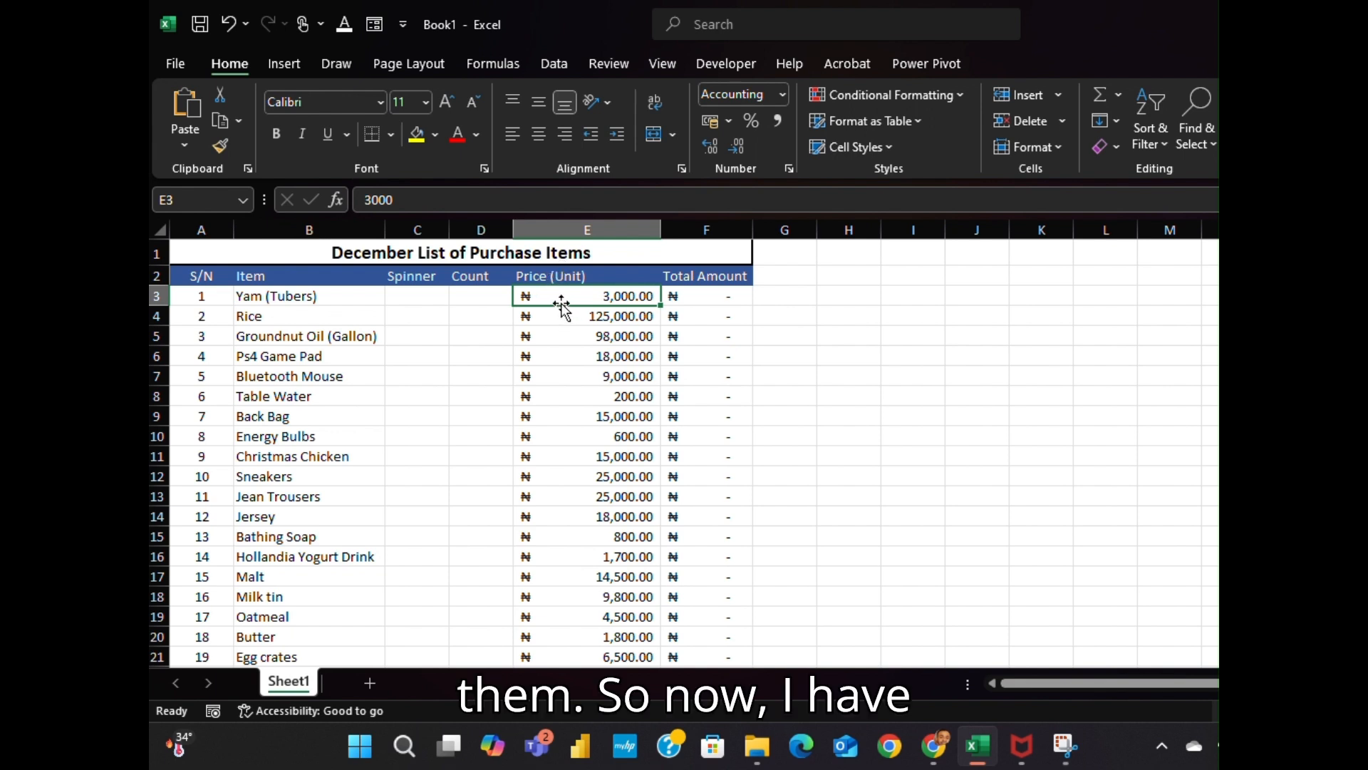
left_click(399, 314)
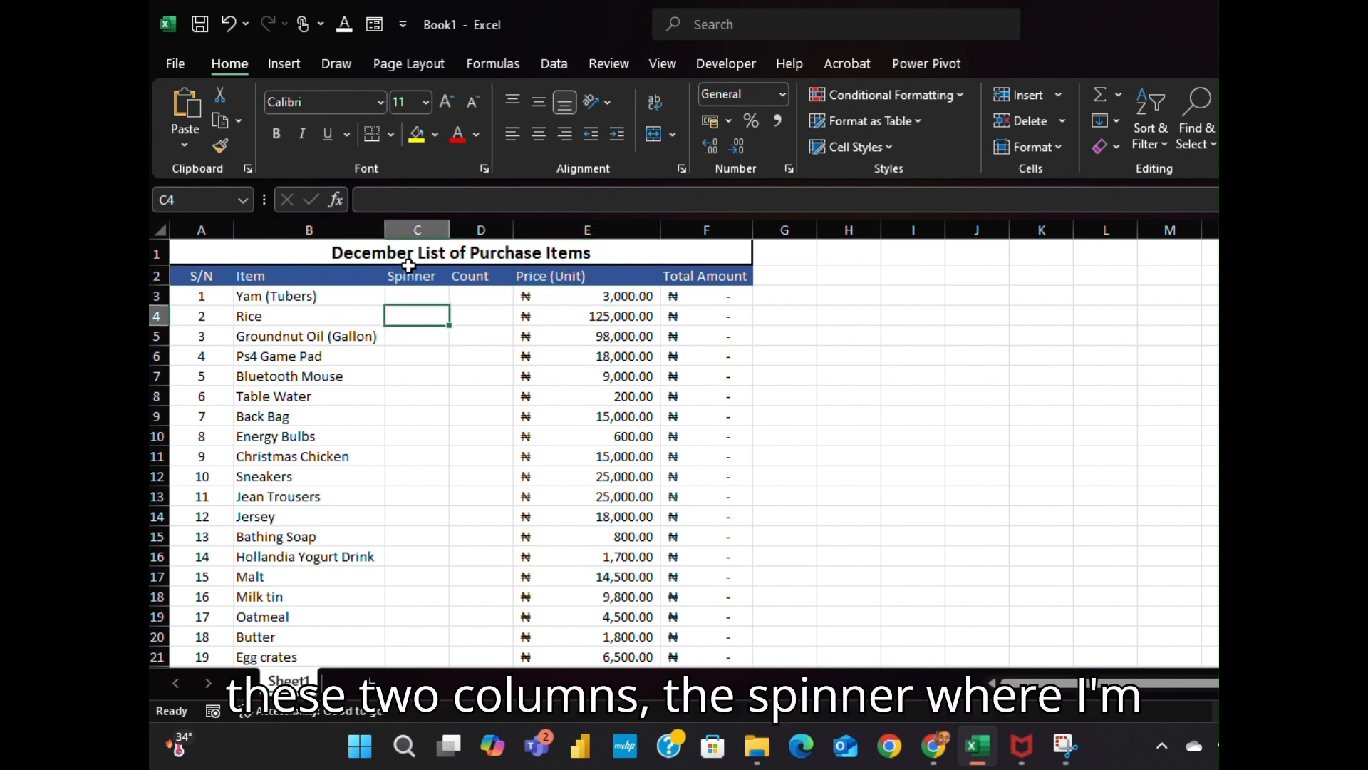
left_click_drag(417, 227, 473, 230)
left_click(407, 291)
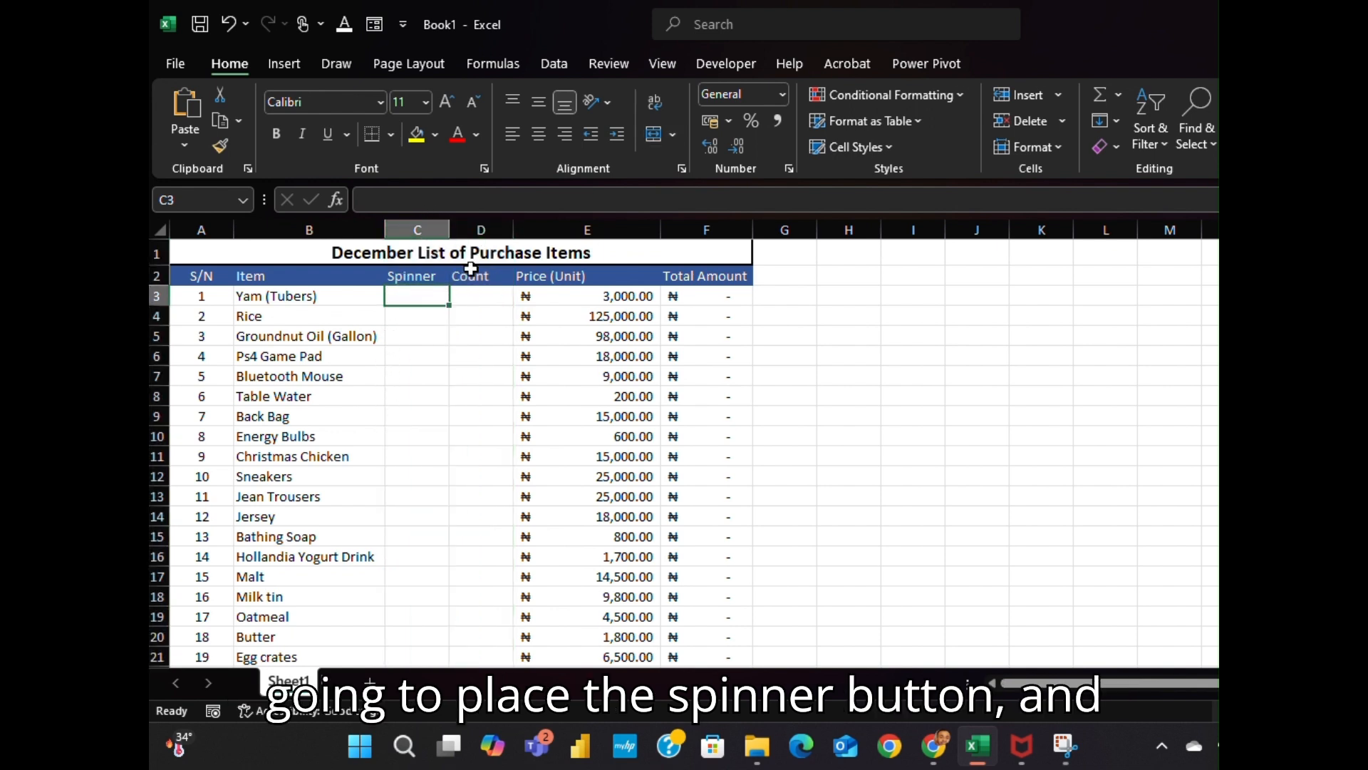
left_click(491, 221)
left_click(479, 294)
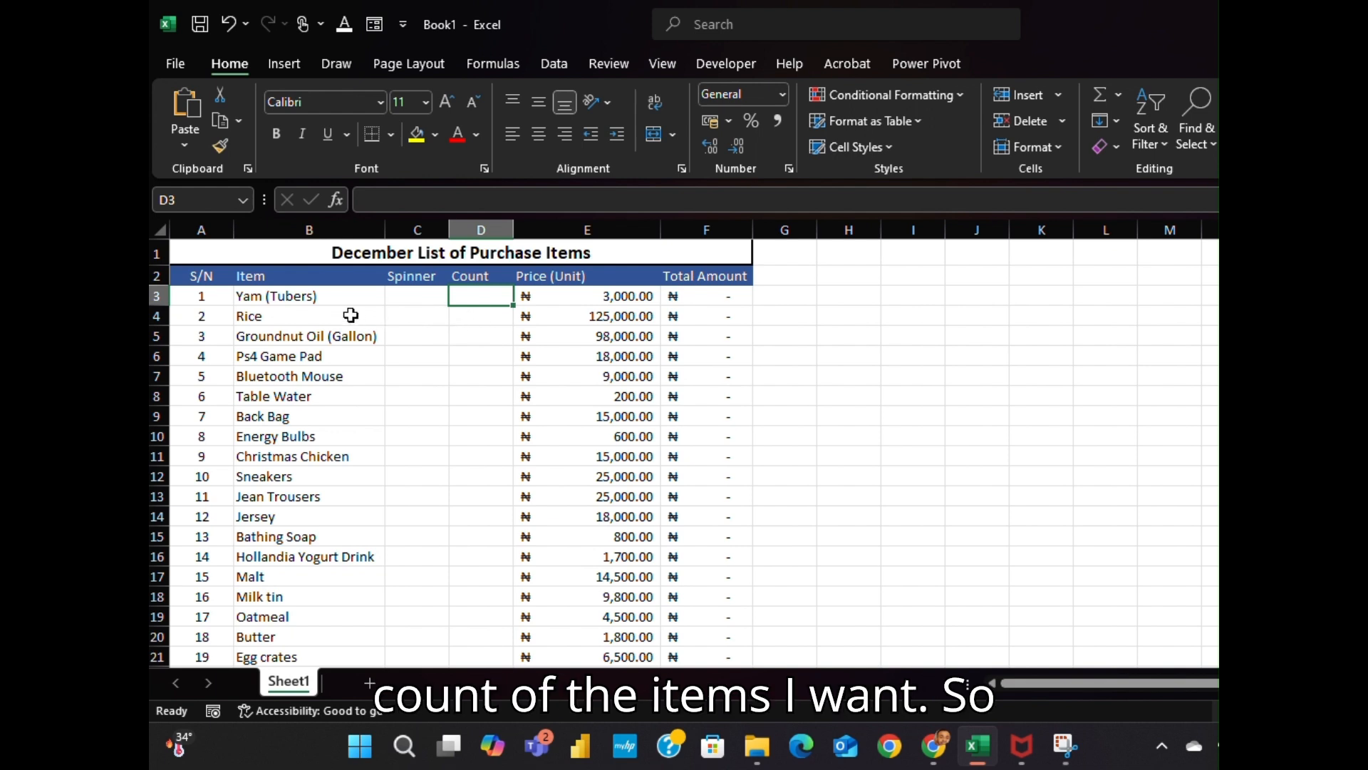
Inspect the unit prices and the F3 Total Amount formula =E3*D3, leaving it unchanged
left_click(319, 300)
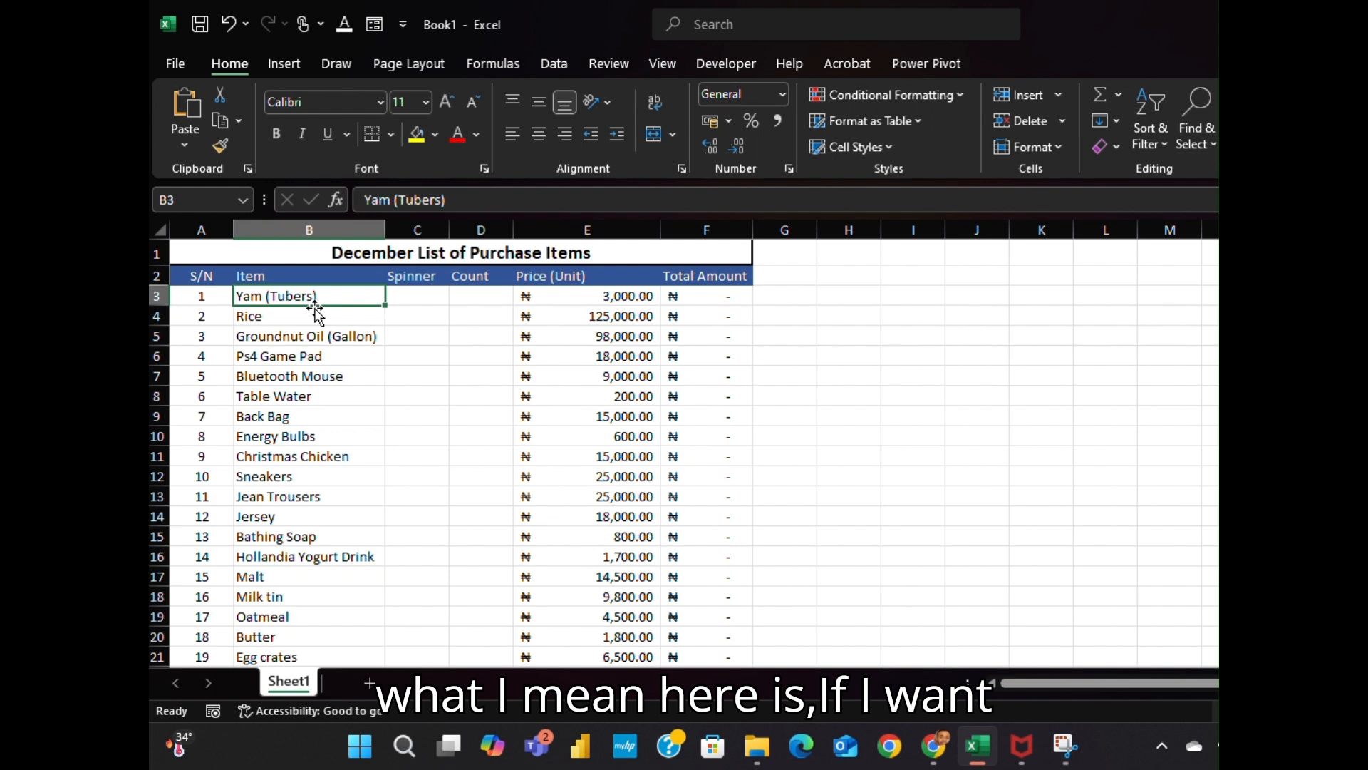
left_click(476, 295)
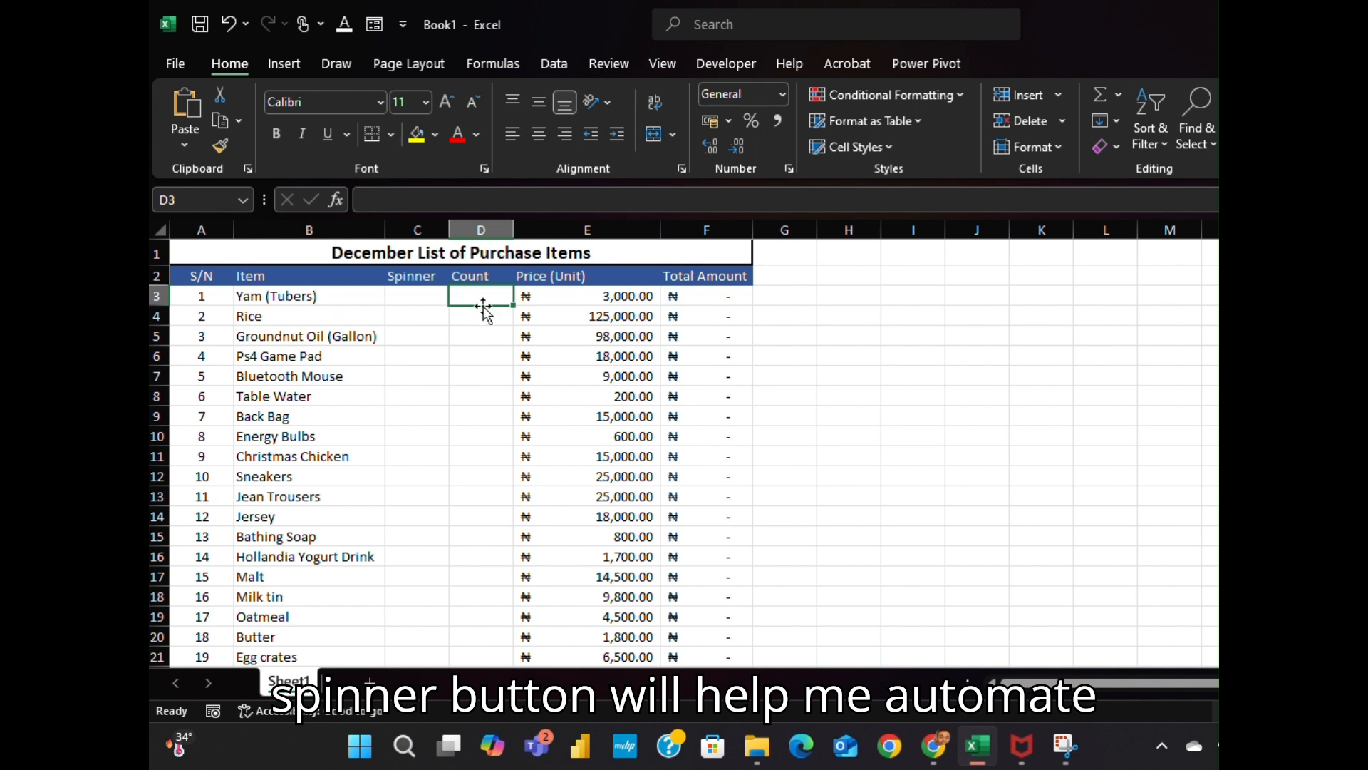
left_click(619, 227)
left_click(603, 314)
left_click(601, 297)
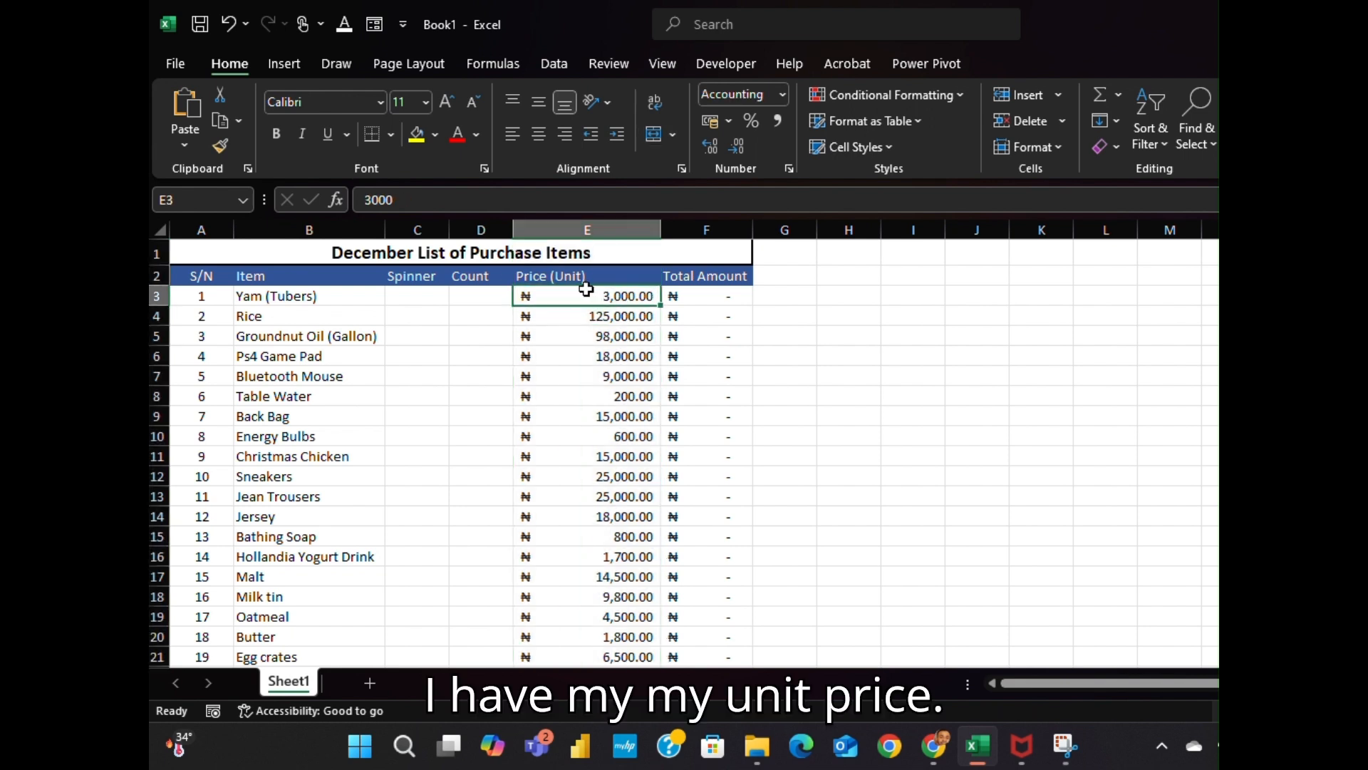
left_click(705, 294)
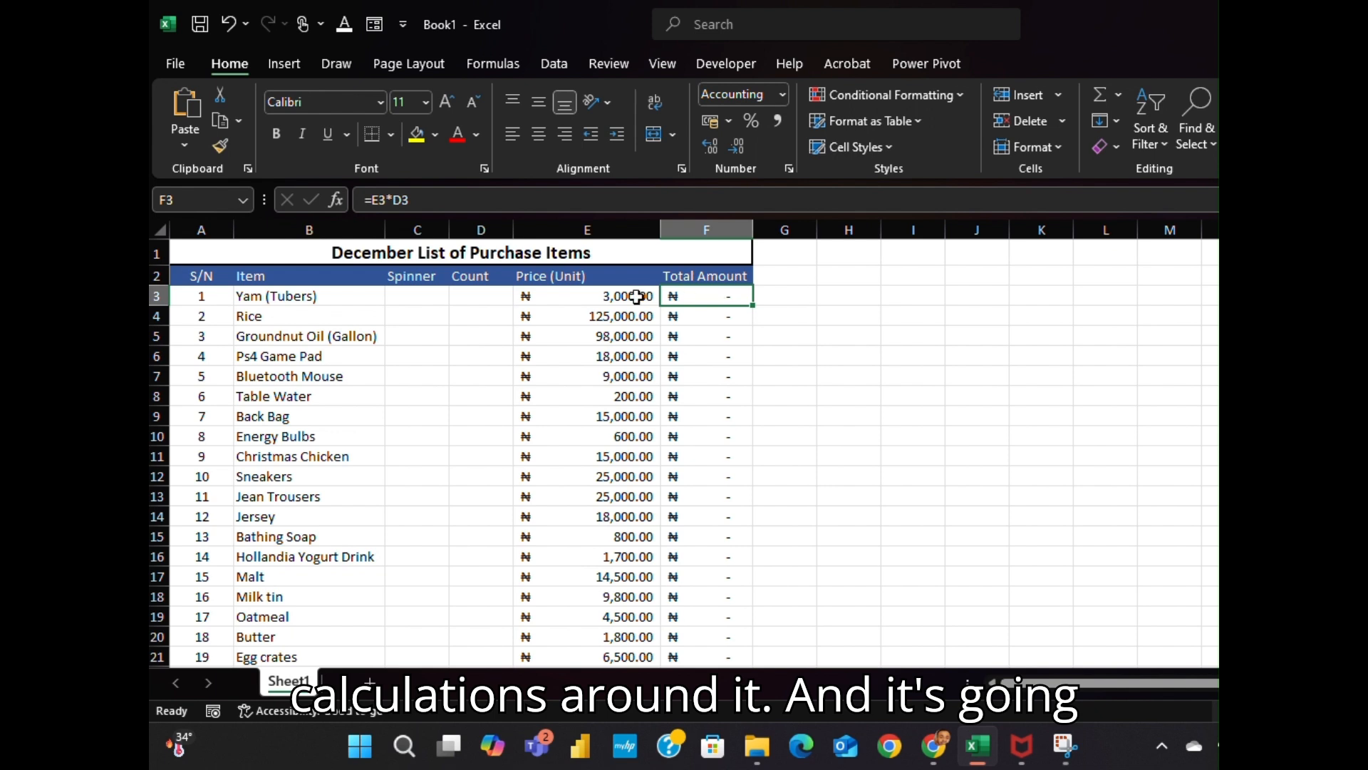
left_click(394, 201)
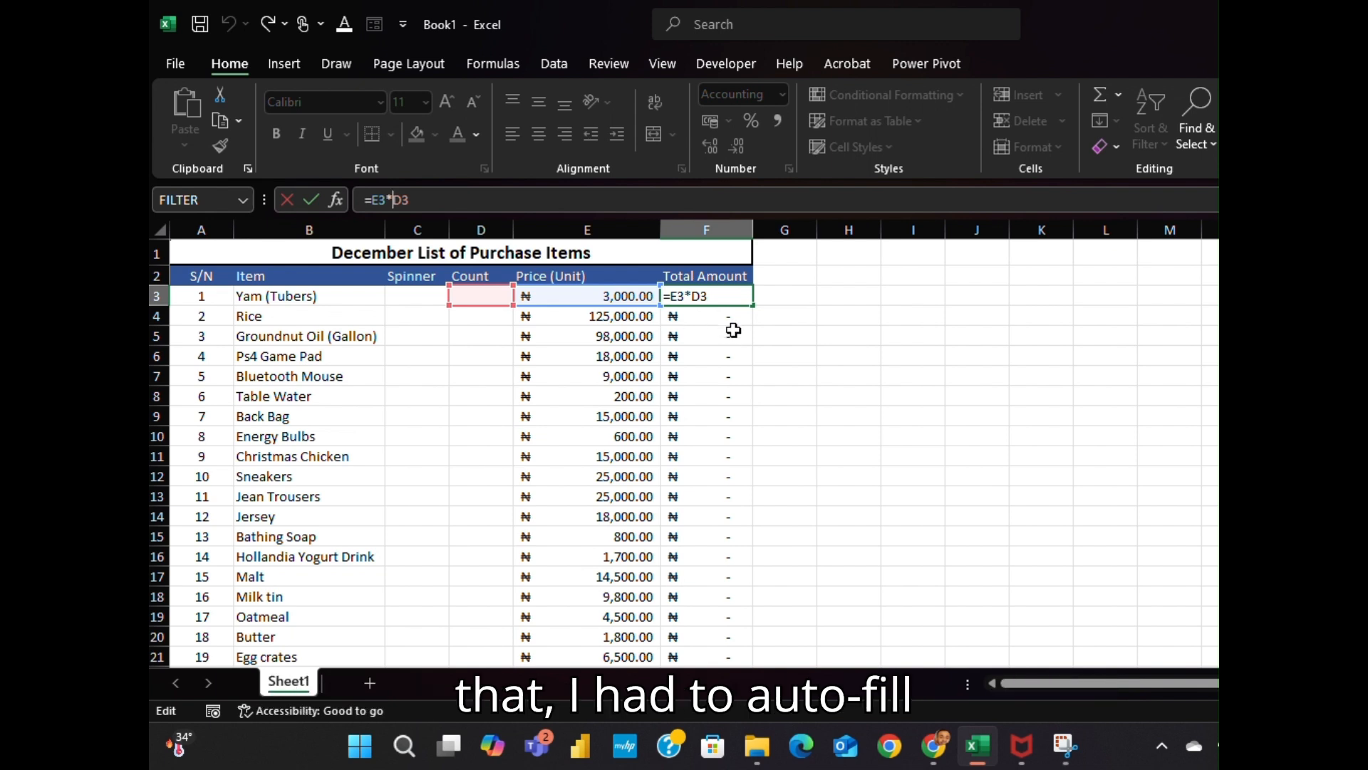
left_click(764, 308)
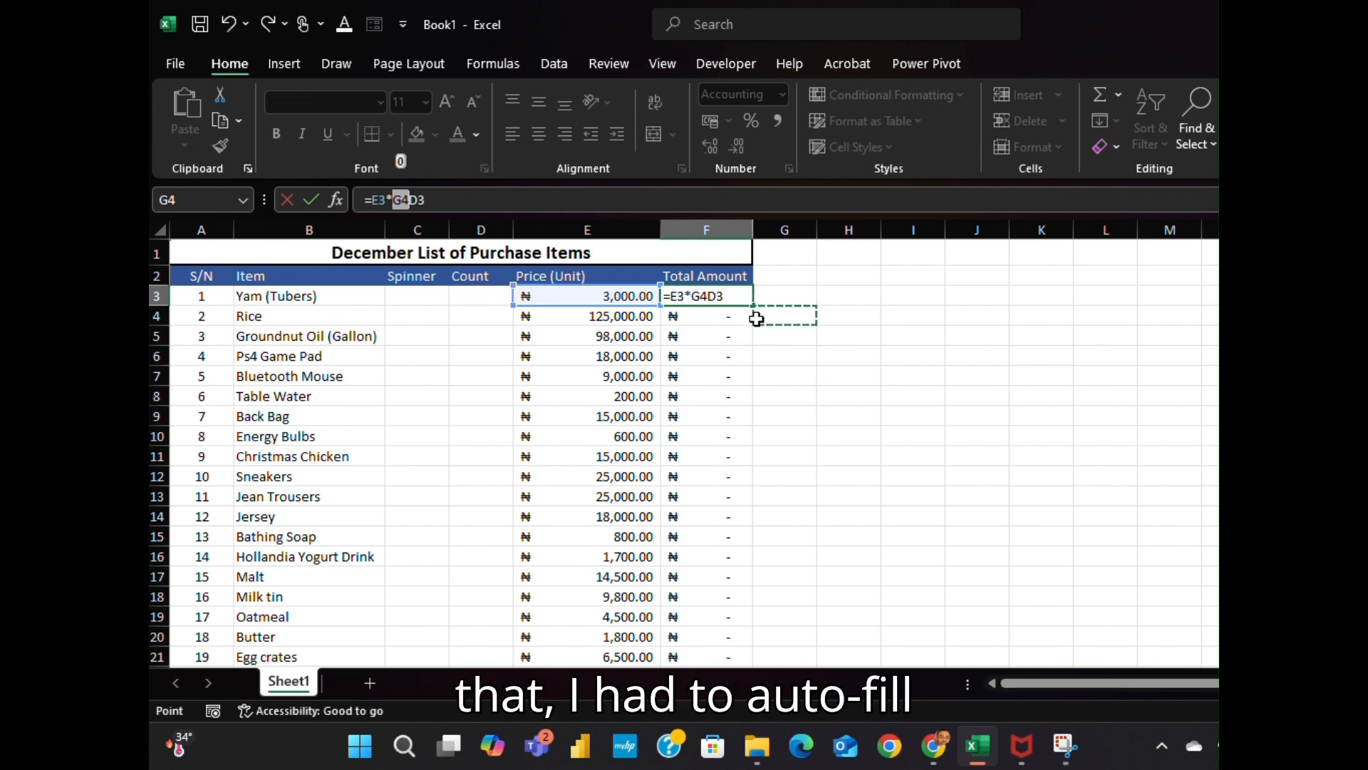
key("Escape")
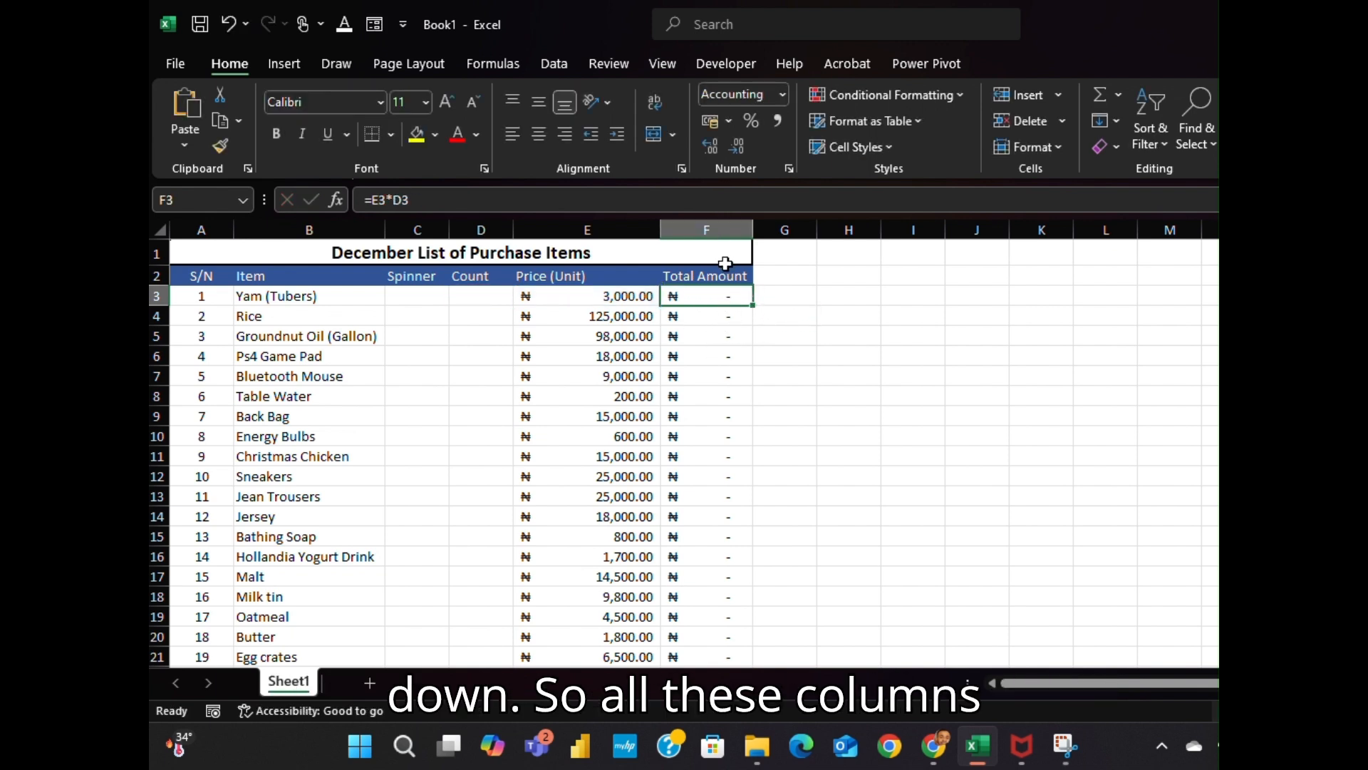
left_click(732, 227)
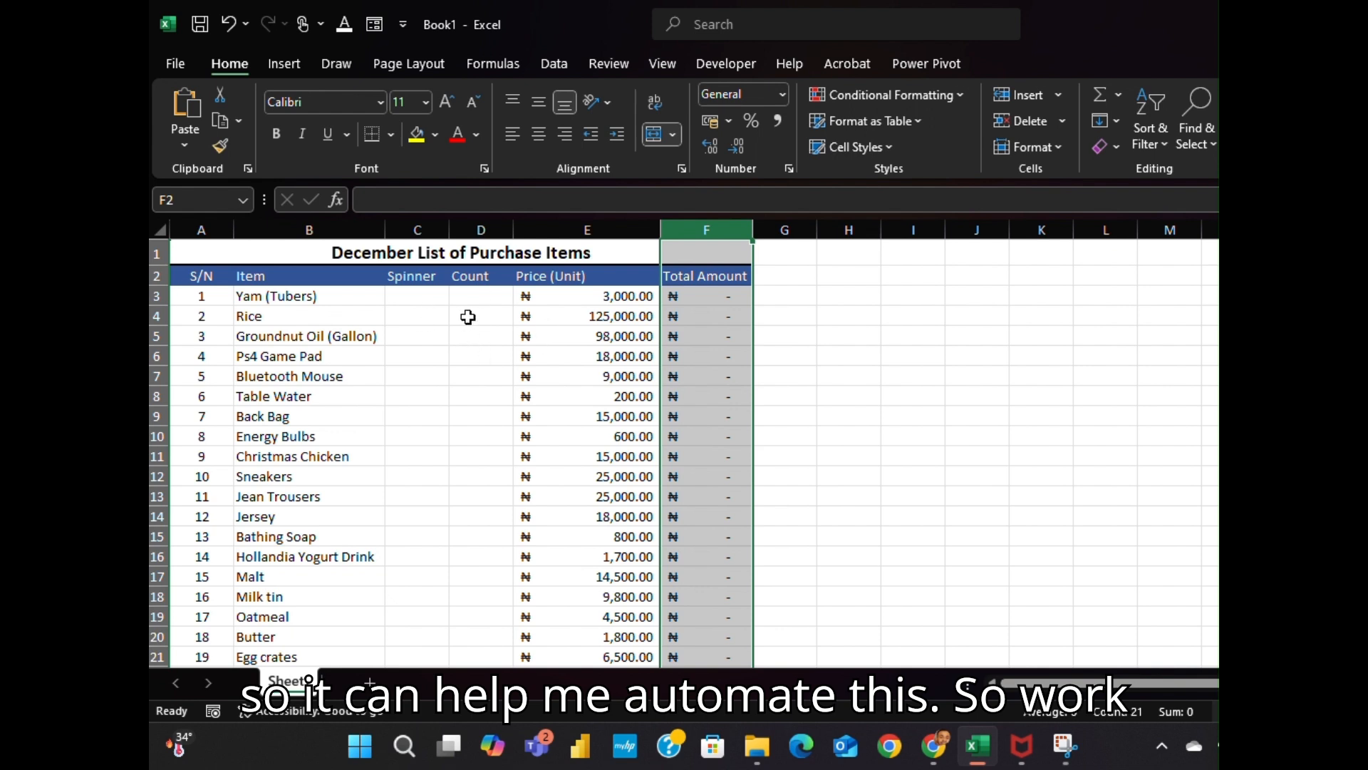
left_click(426, 377)
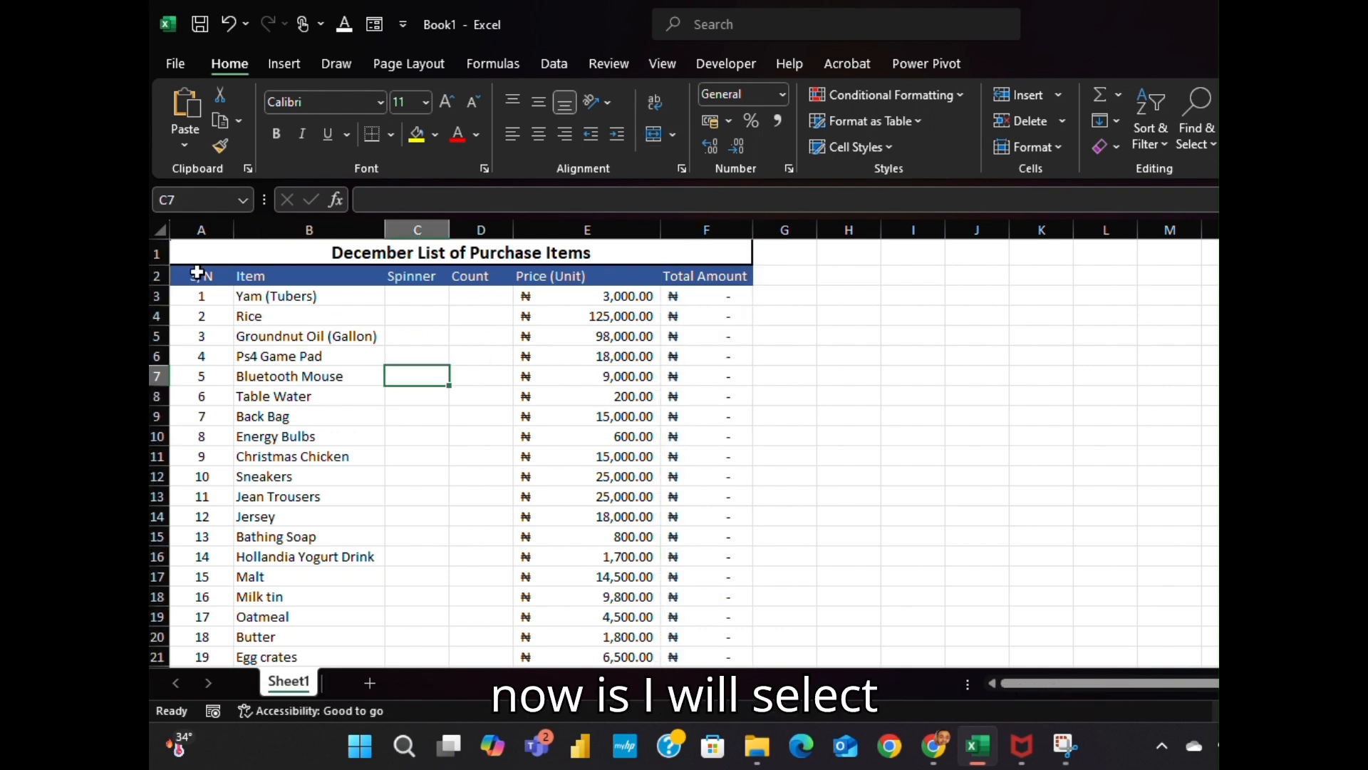
Give the selected item rows 3–22 a row height of 42
left_click(160, 296)
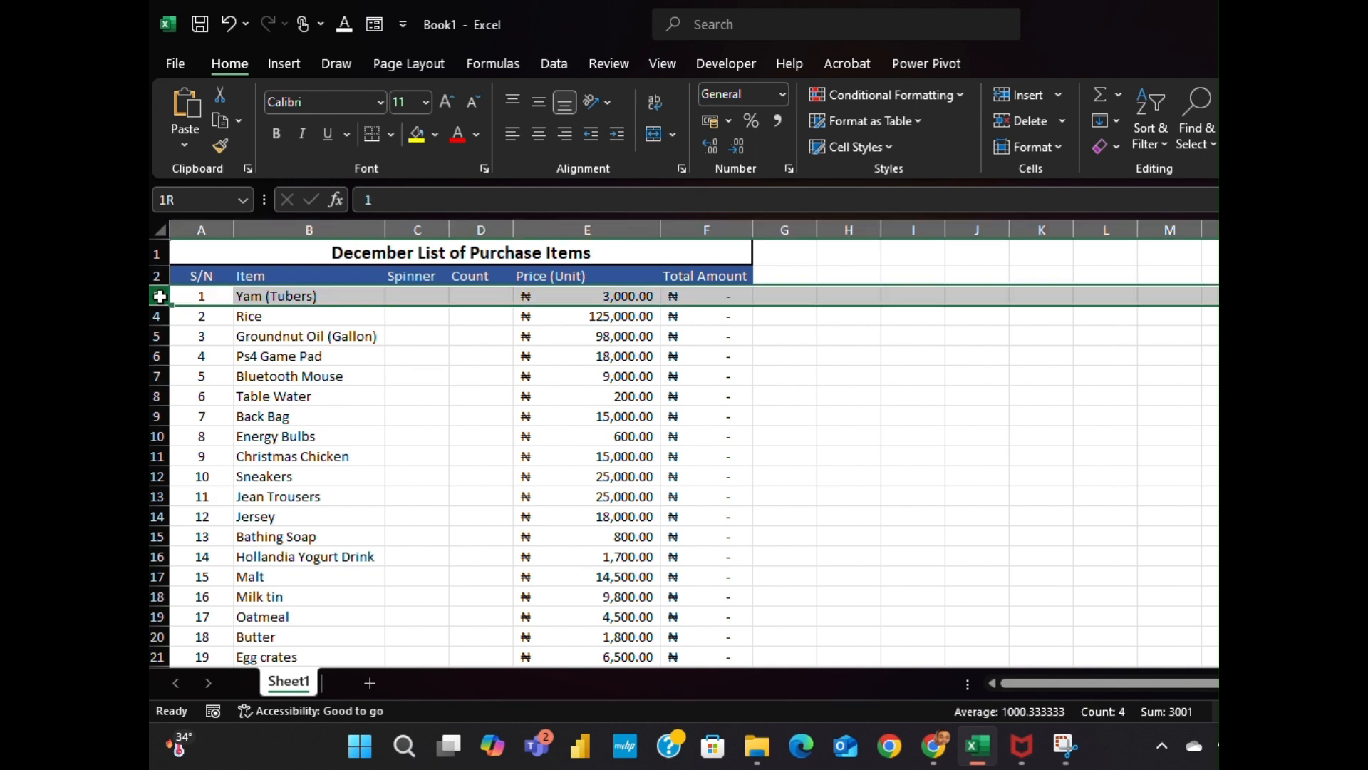
left_click_drag(160, 296, 199, 628)
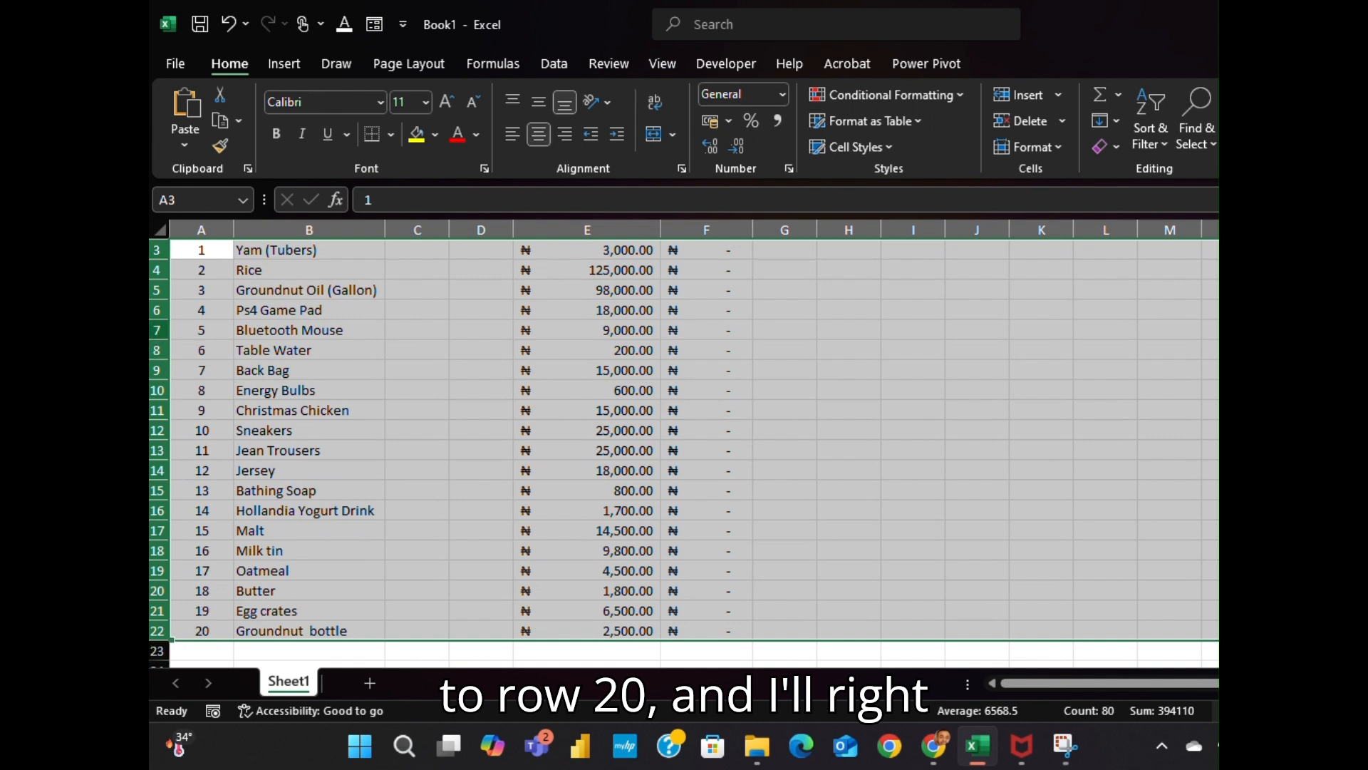
right_click(158, 324)
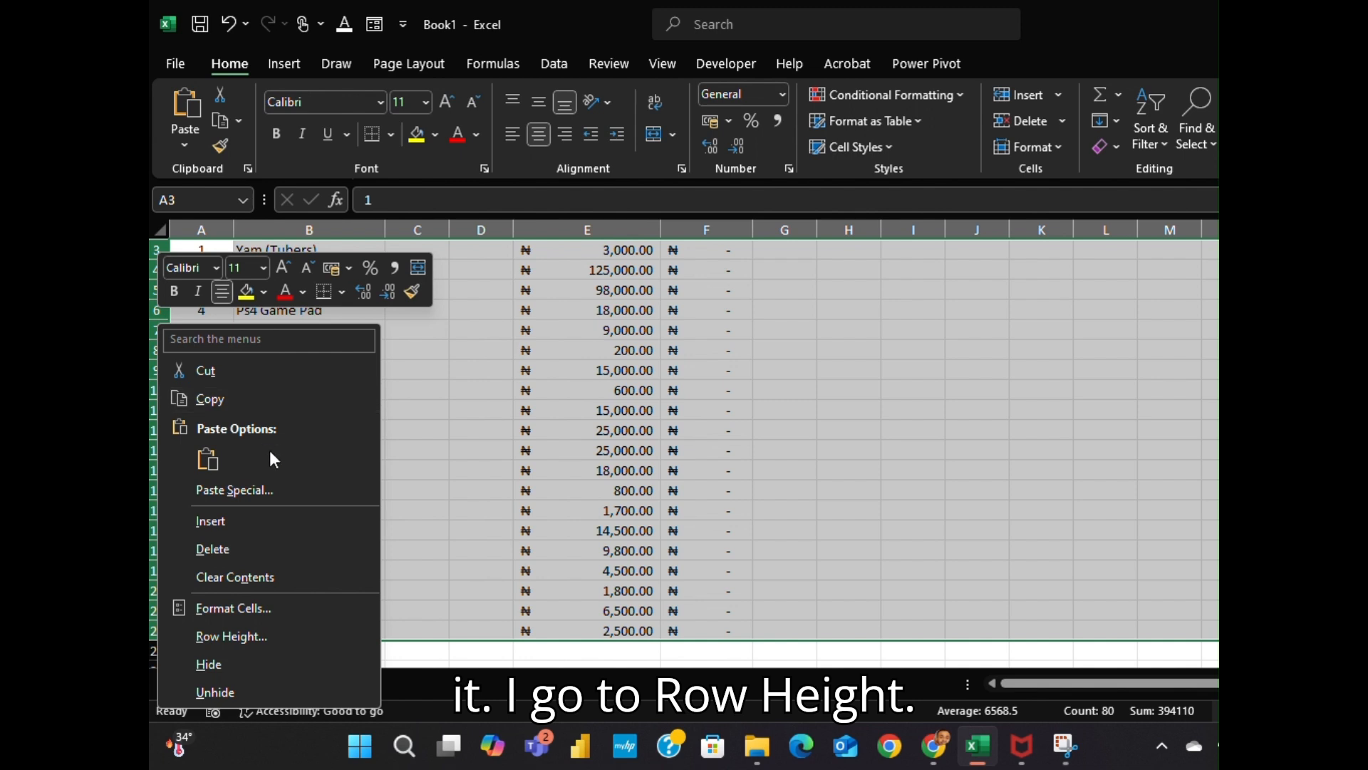
left_click(291, 638)
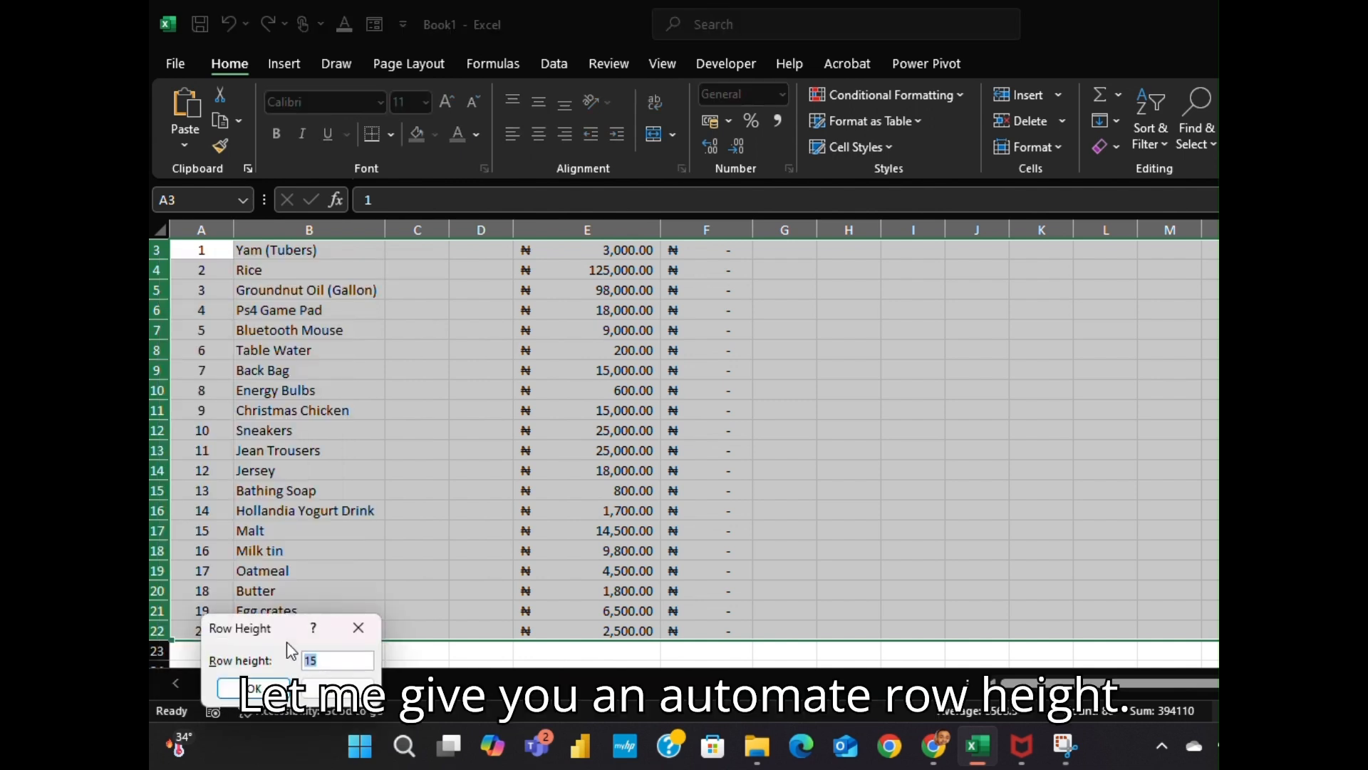
type("41")
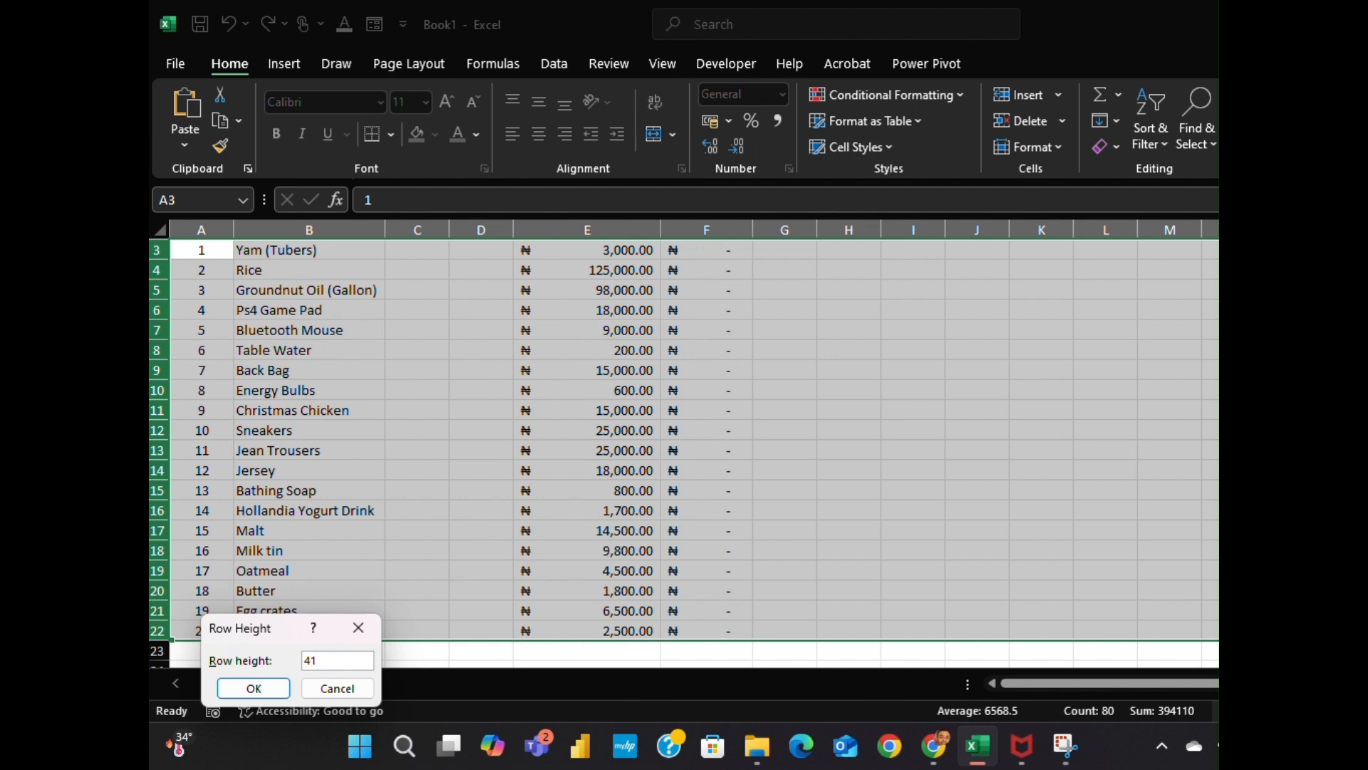
key("BackSpace")
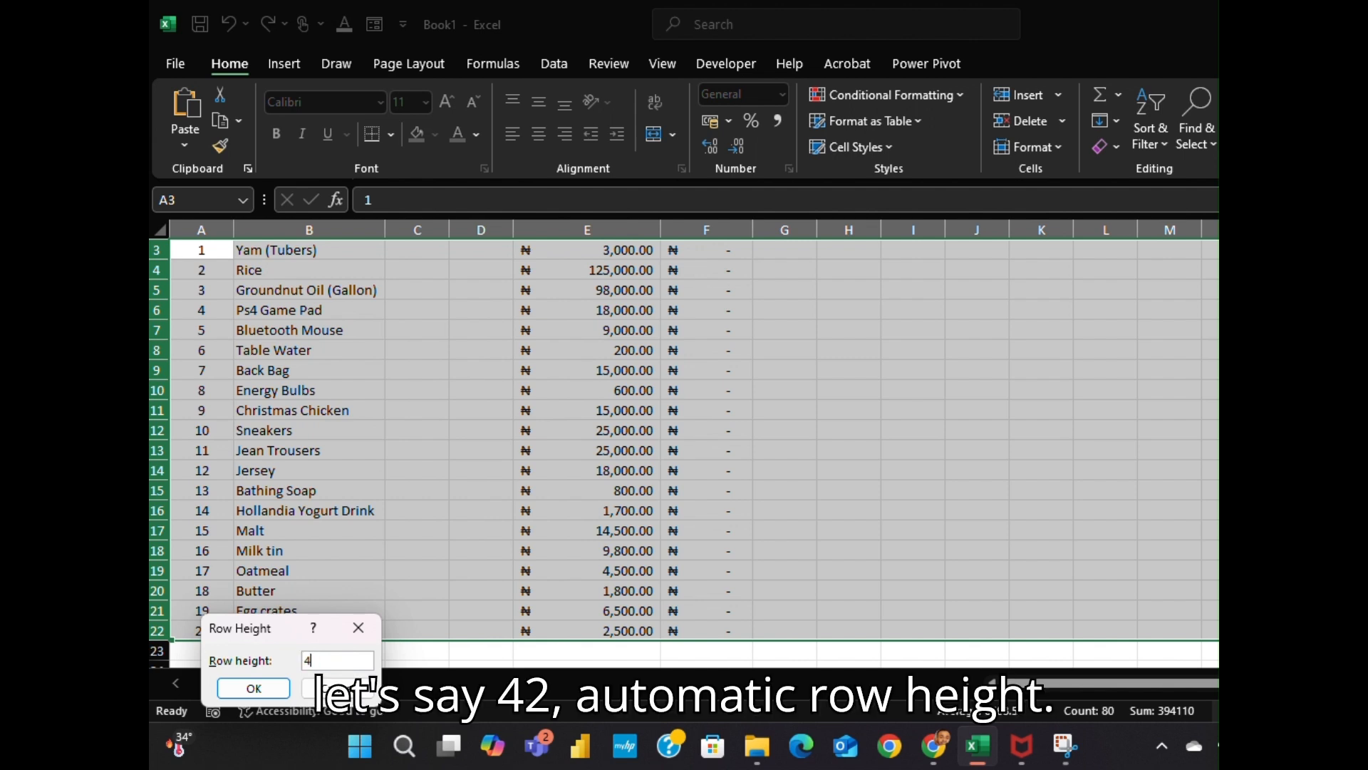
type("2")
key("Return")
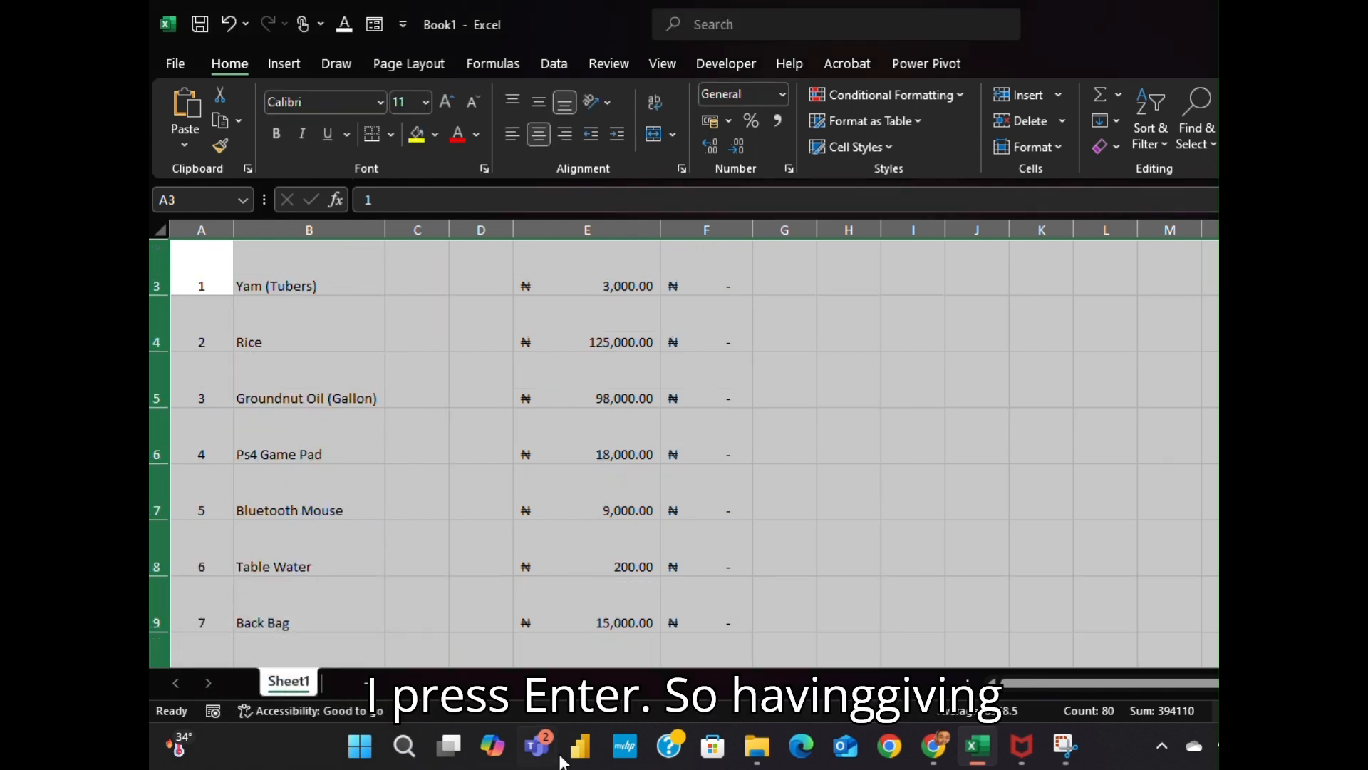
scroll(684, 449, "up", 1)
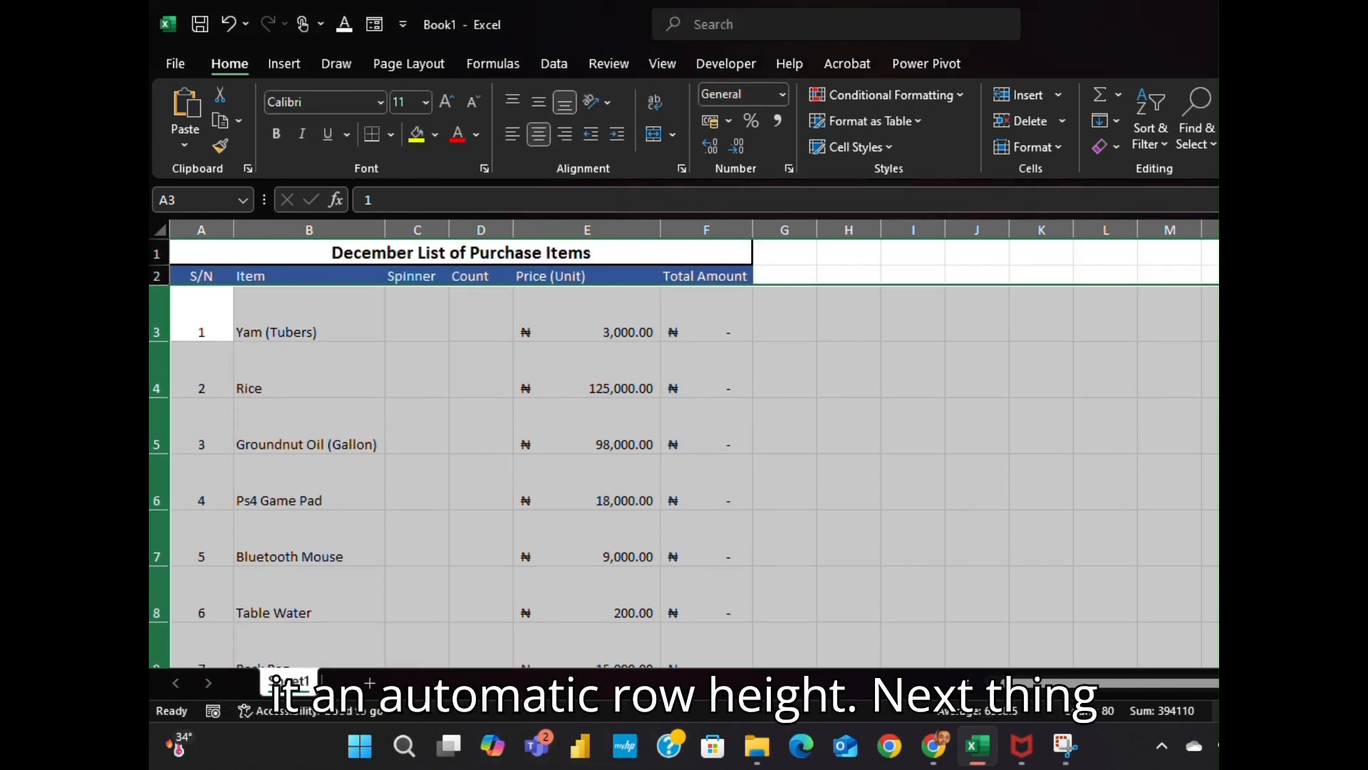
left_click(545, 312)
Select cell C3 and open Excel Options from the File page
left_click(406, 319)
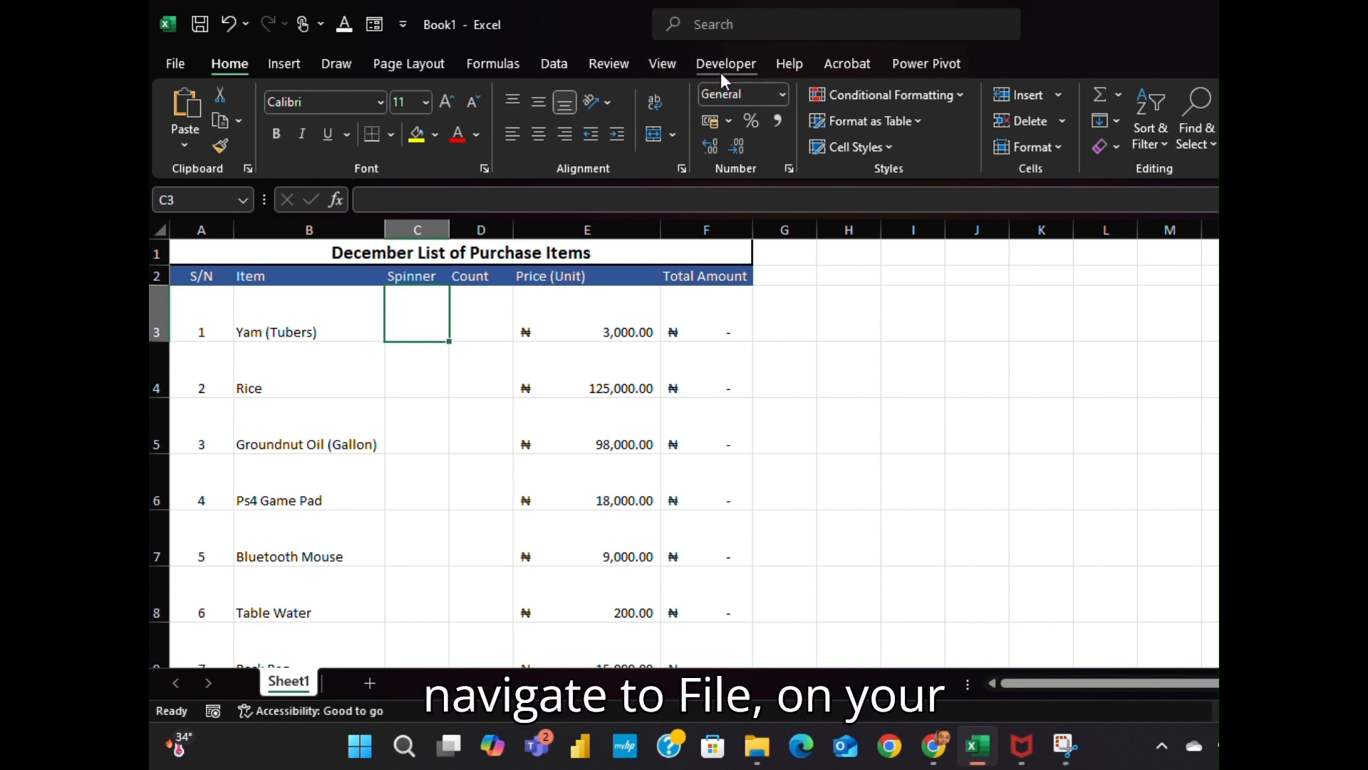
left_click(171, 66)
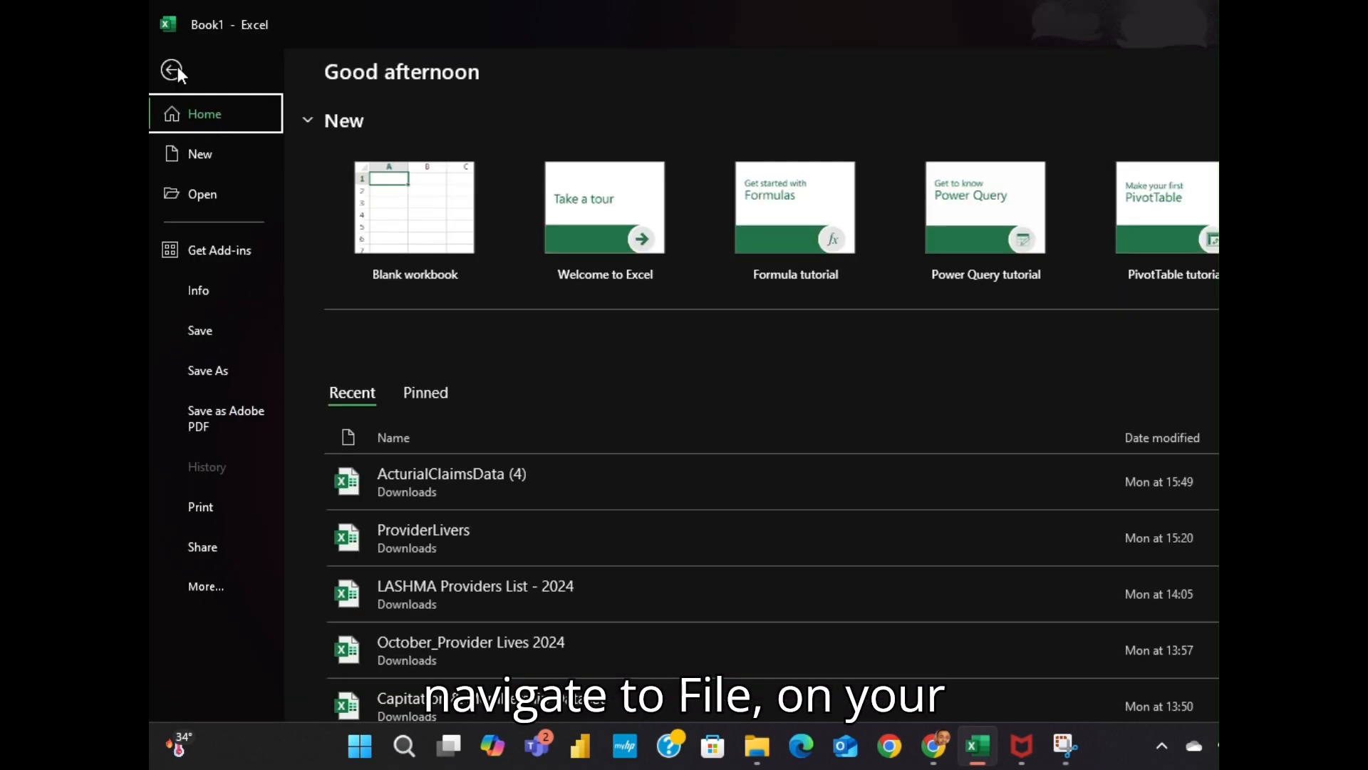
left_click(203, 586)
left_click(198, 582)
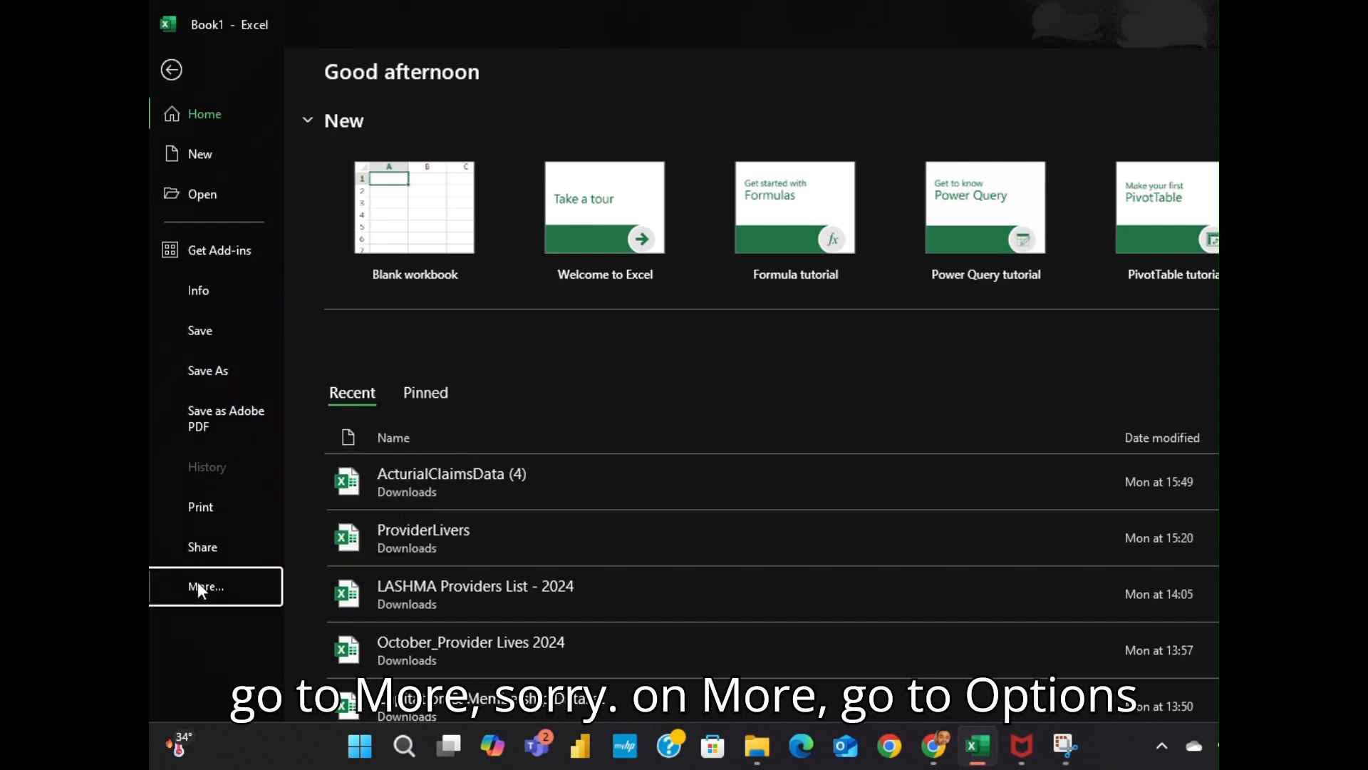
left_click(207, 583)
left_click(342, 585)
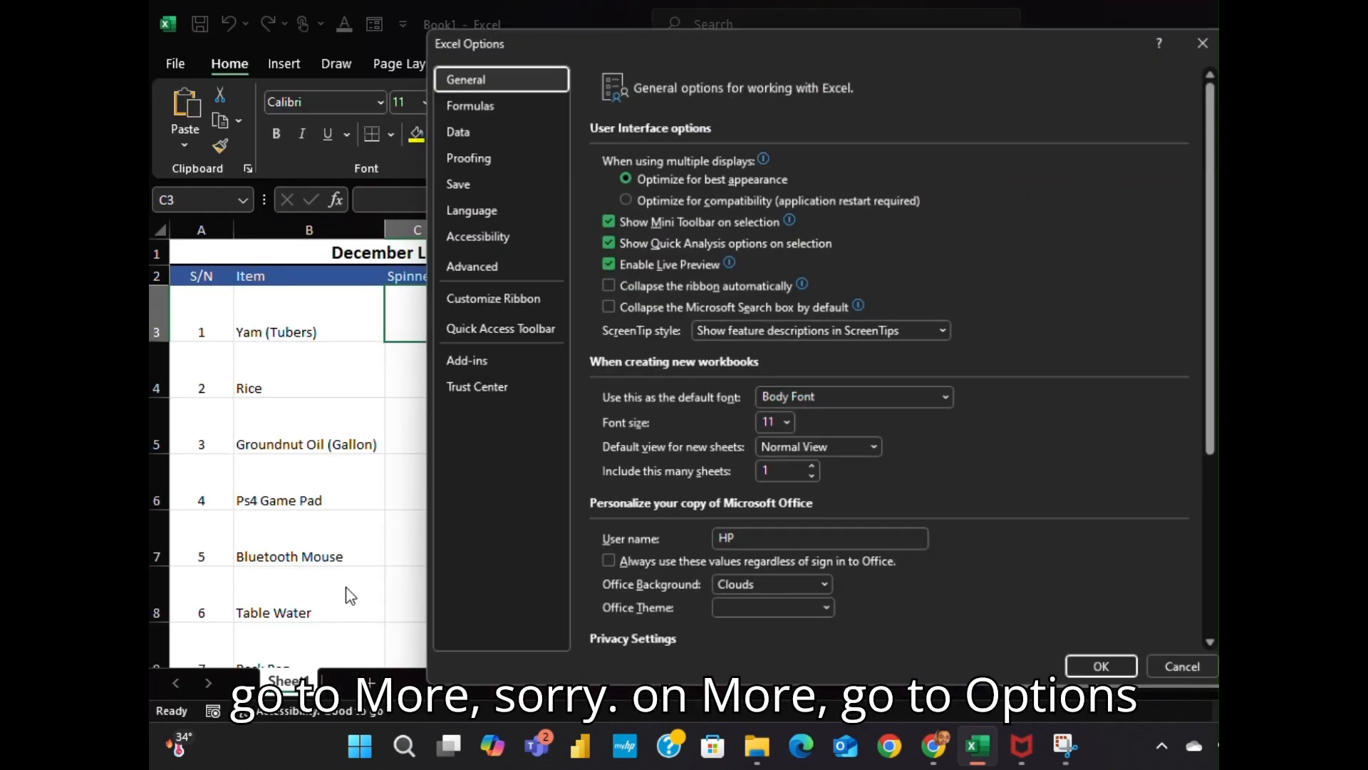
Confirm Developer is already checked under Customize Ribbon, then close Excel Options unchanged
left_click(486, 298)
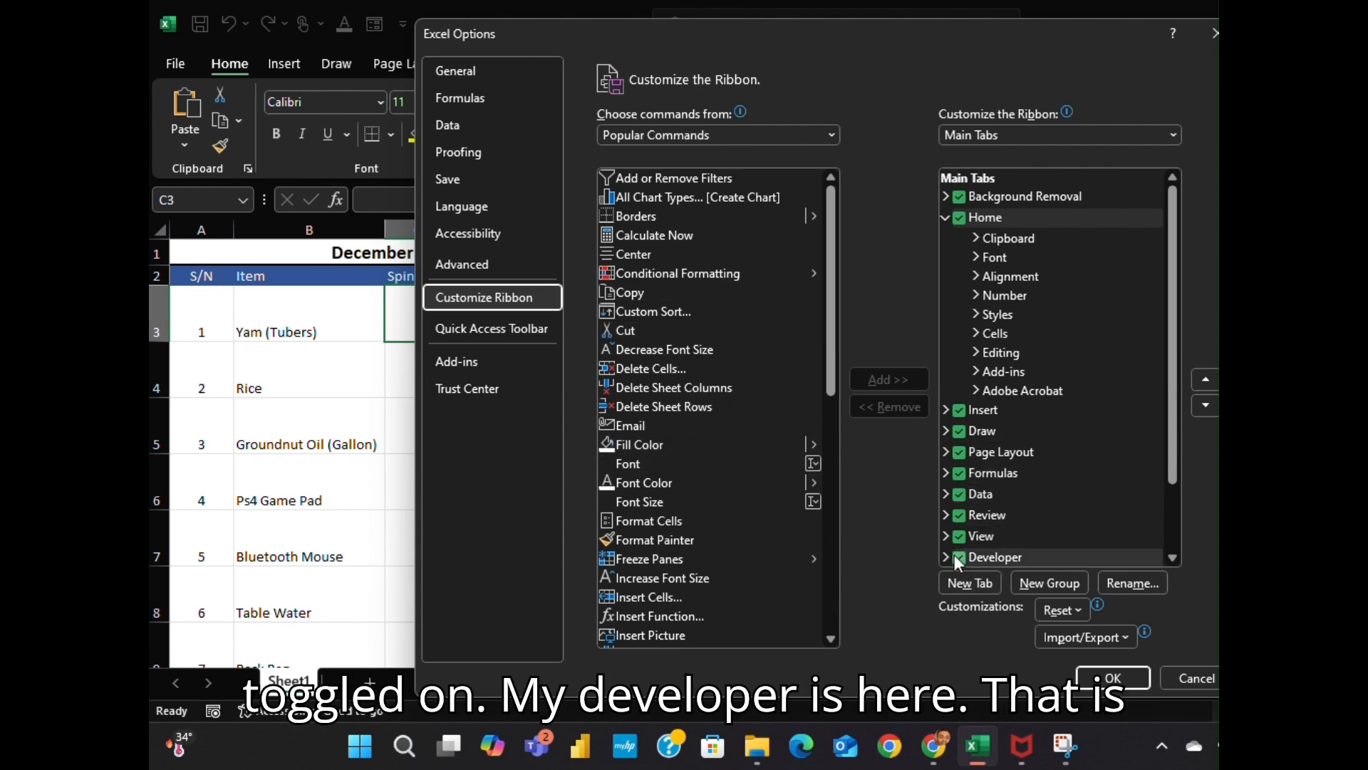
scroll(1154, 498, "down", 2)
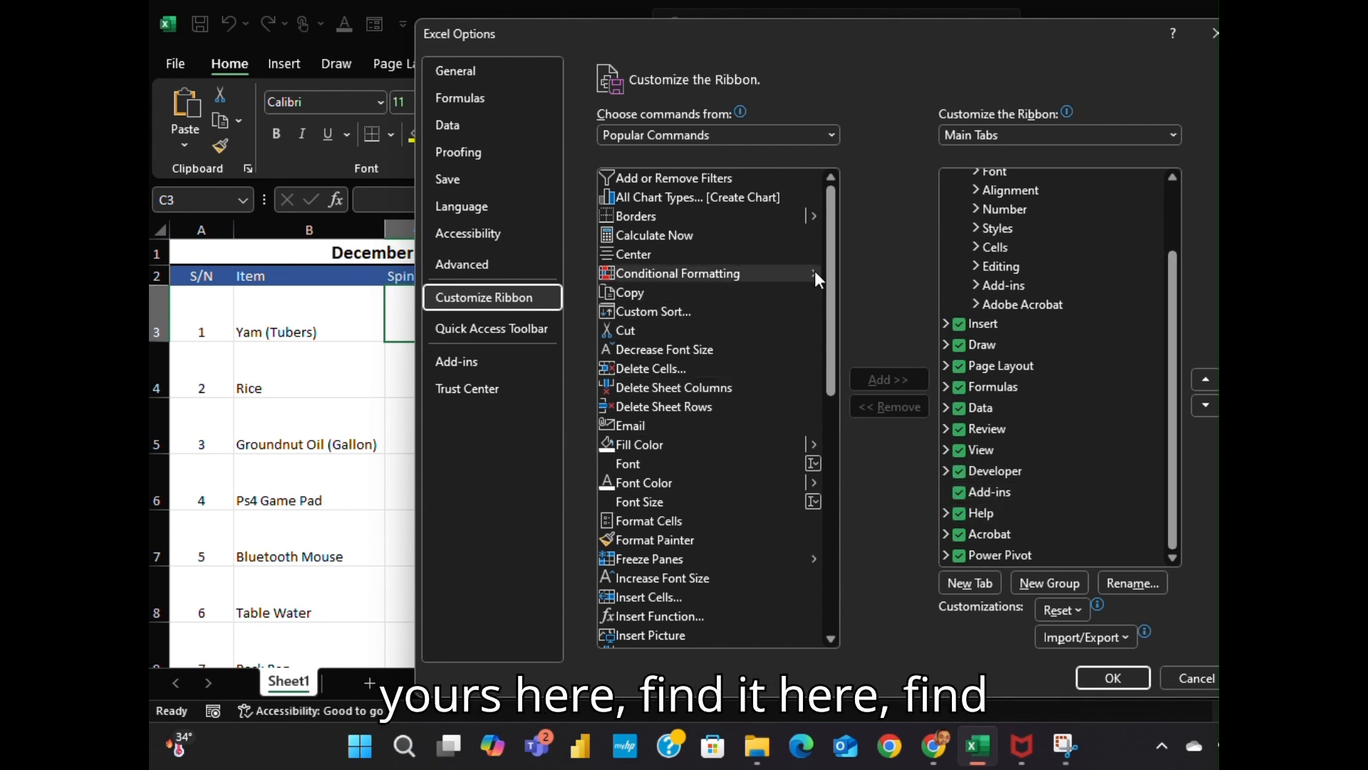
scroll(784, 320, "down", 9)
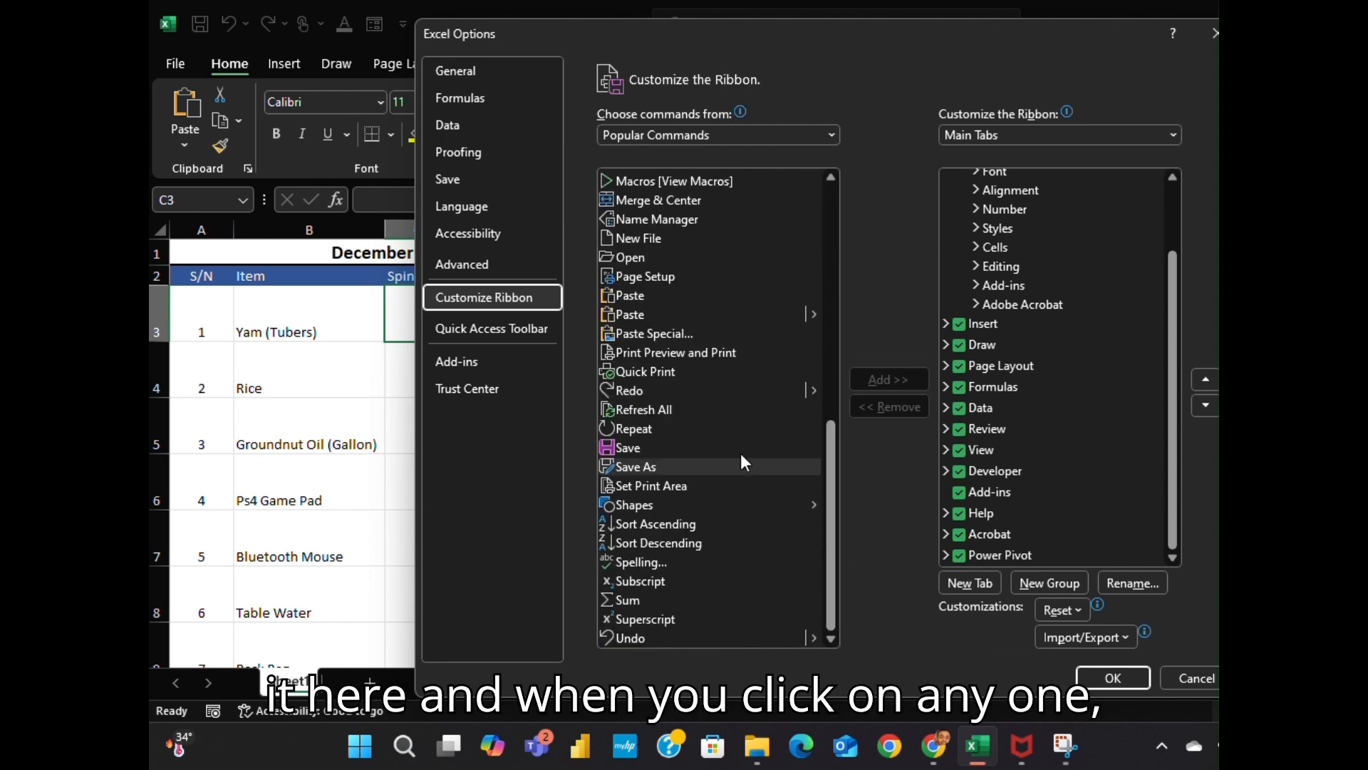
left_click(662, 410)
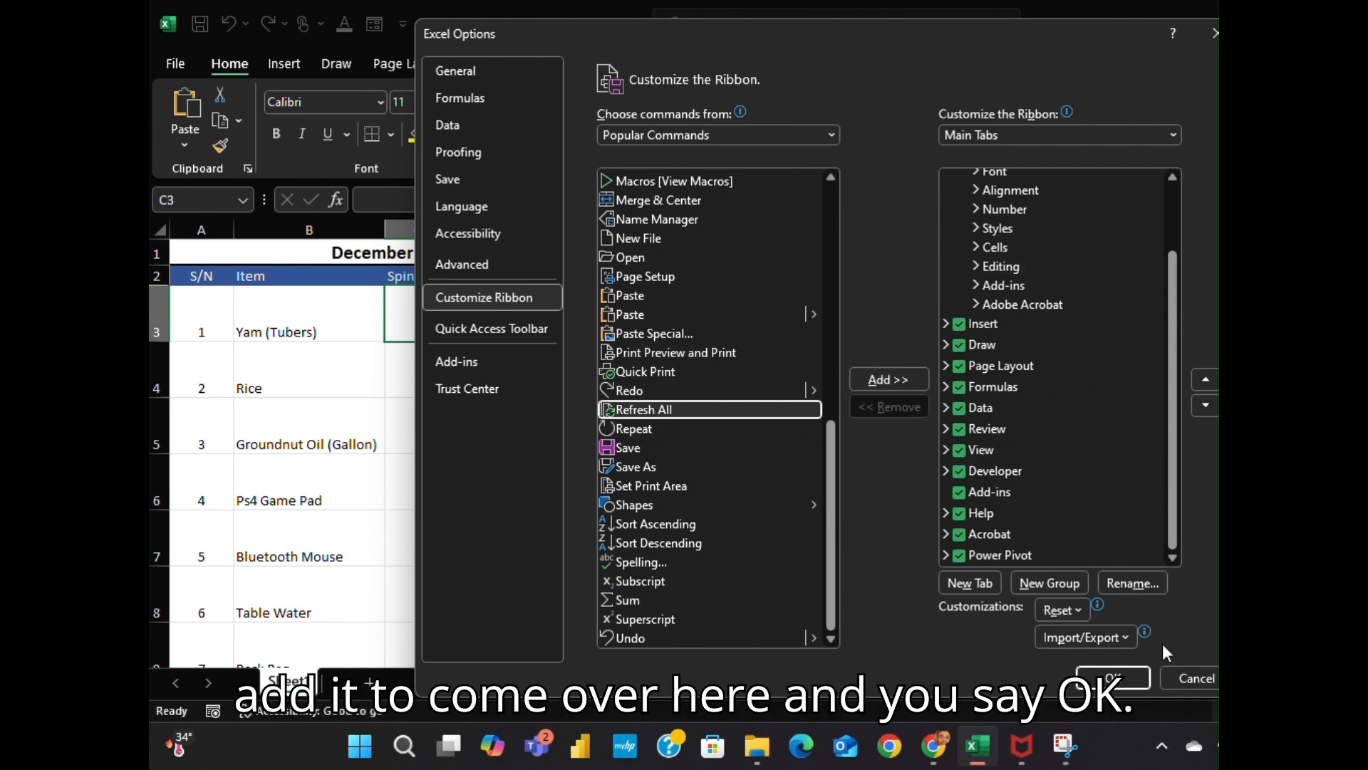
left_click(1207, 680)
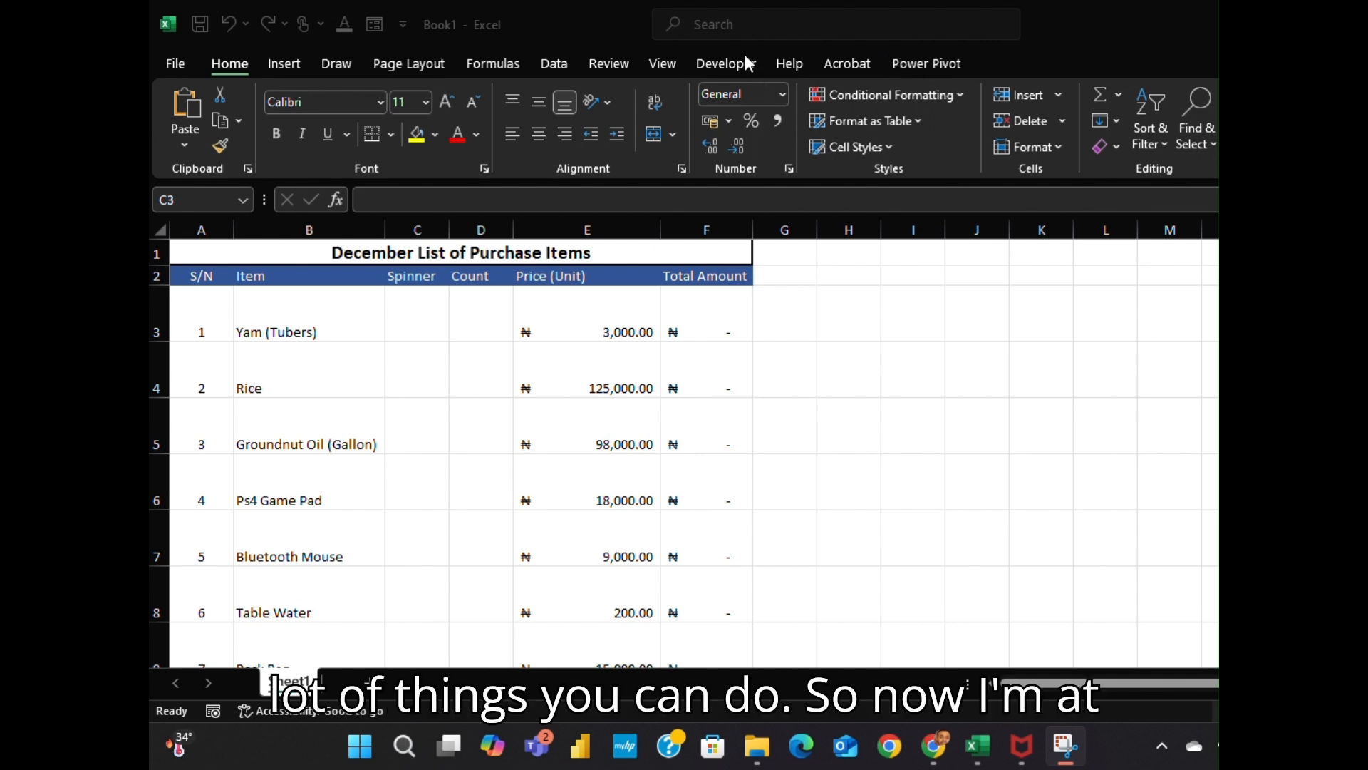
Draw a Form Controls spin button from the Developer tab inside cell C3 beside Yam (Tubers)
left_click(725, 63)
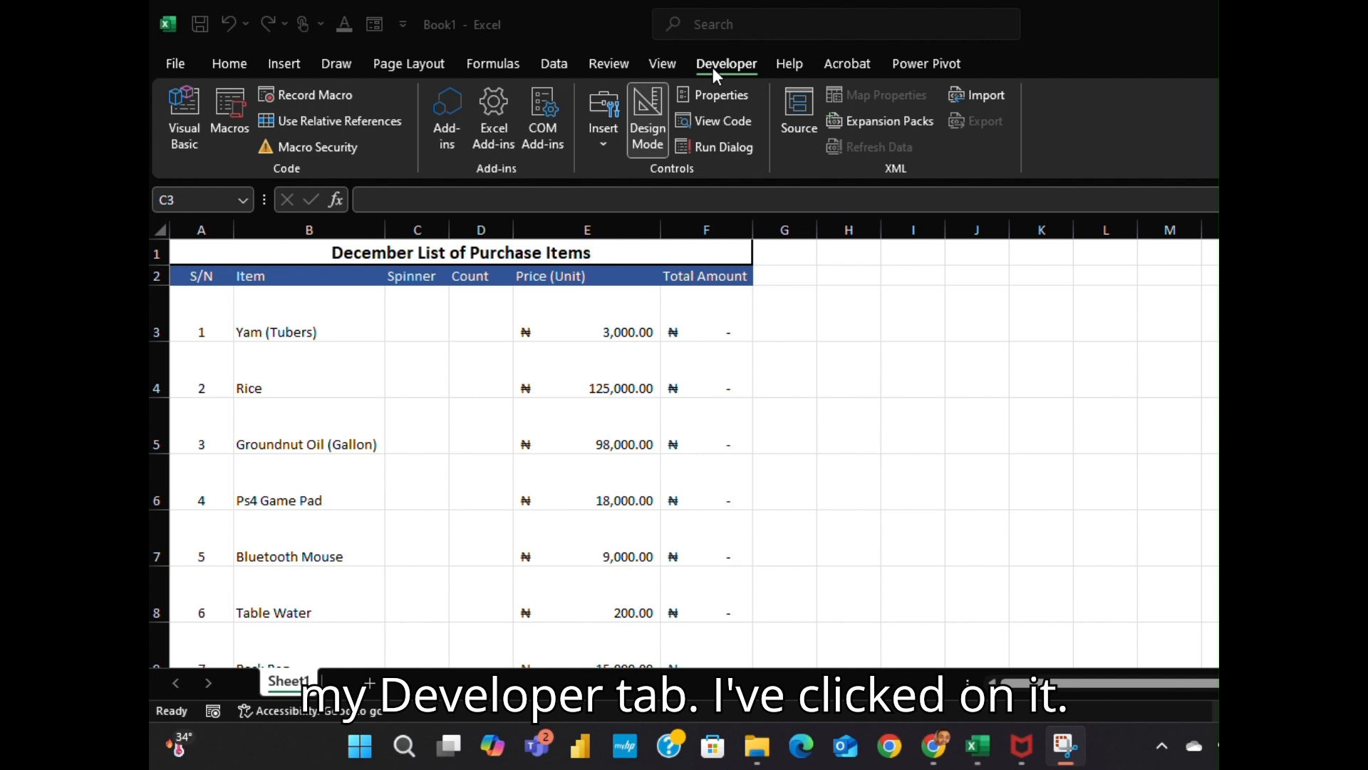
left_click(598, 143)
left_click(600, 144)
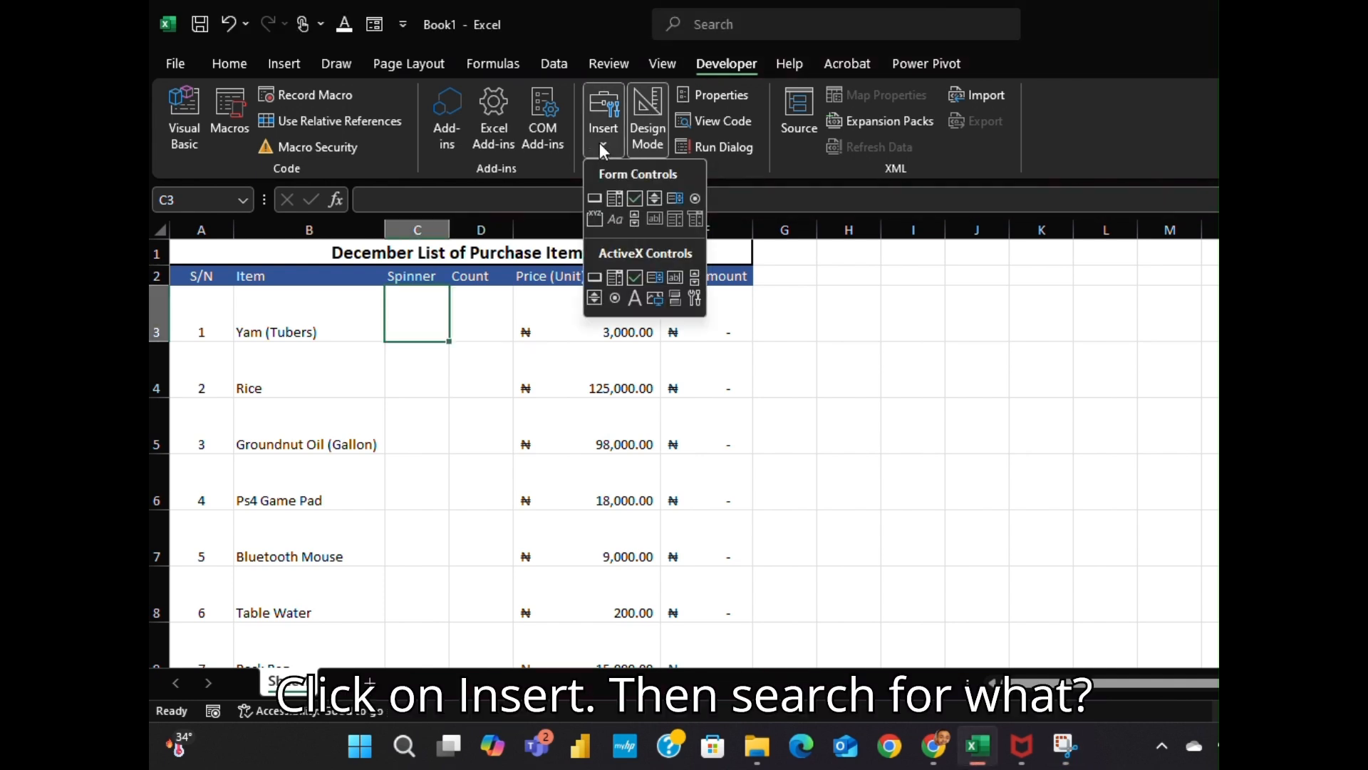
left_click(654, 200)
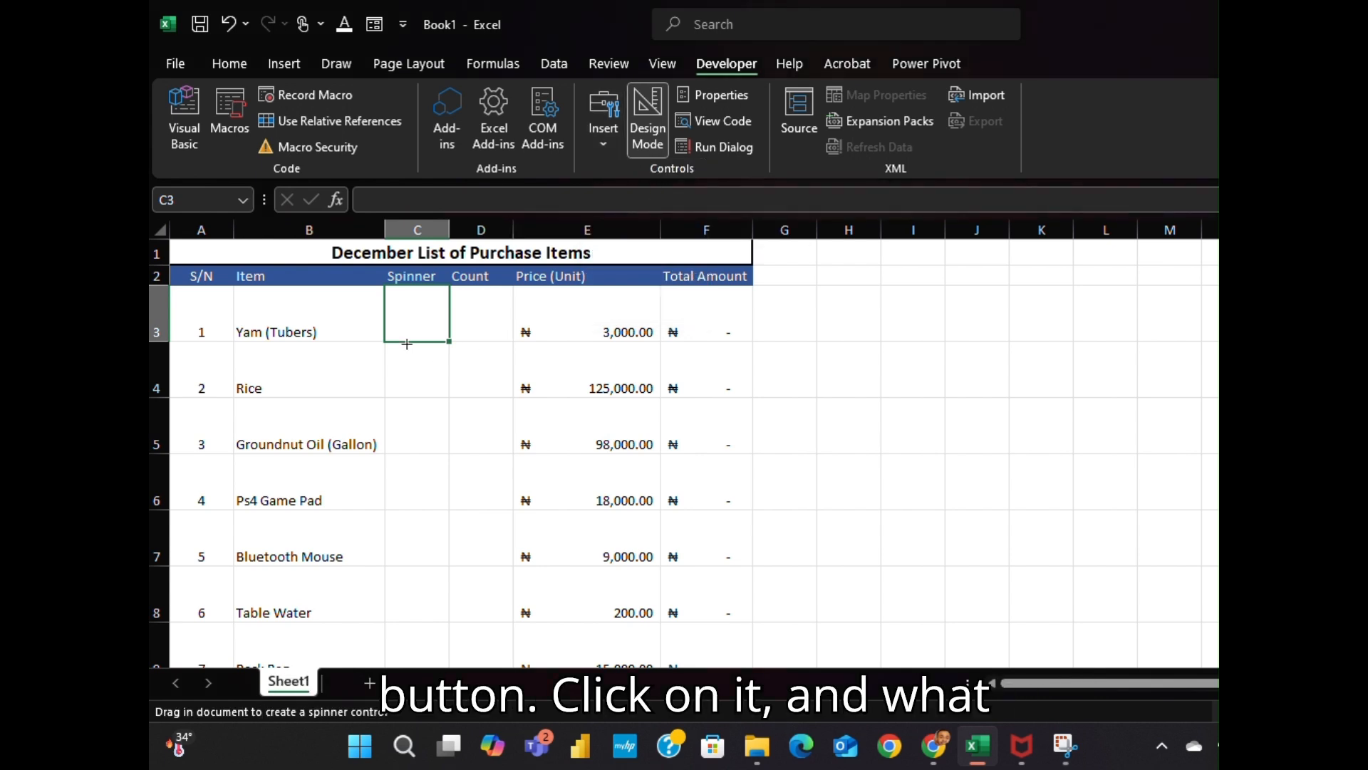
left_click_drag(397, 291, 440, 333)
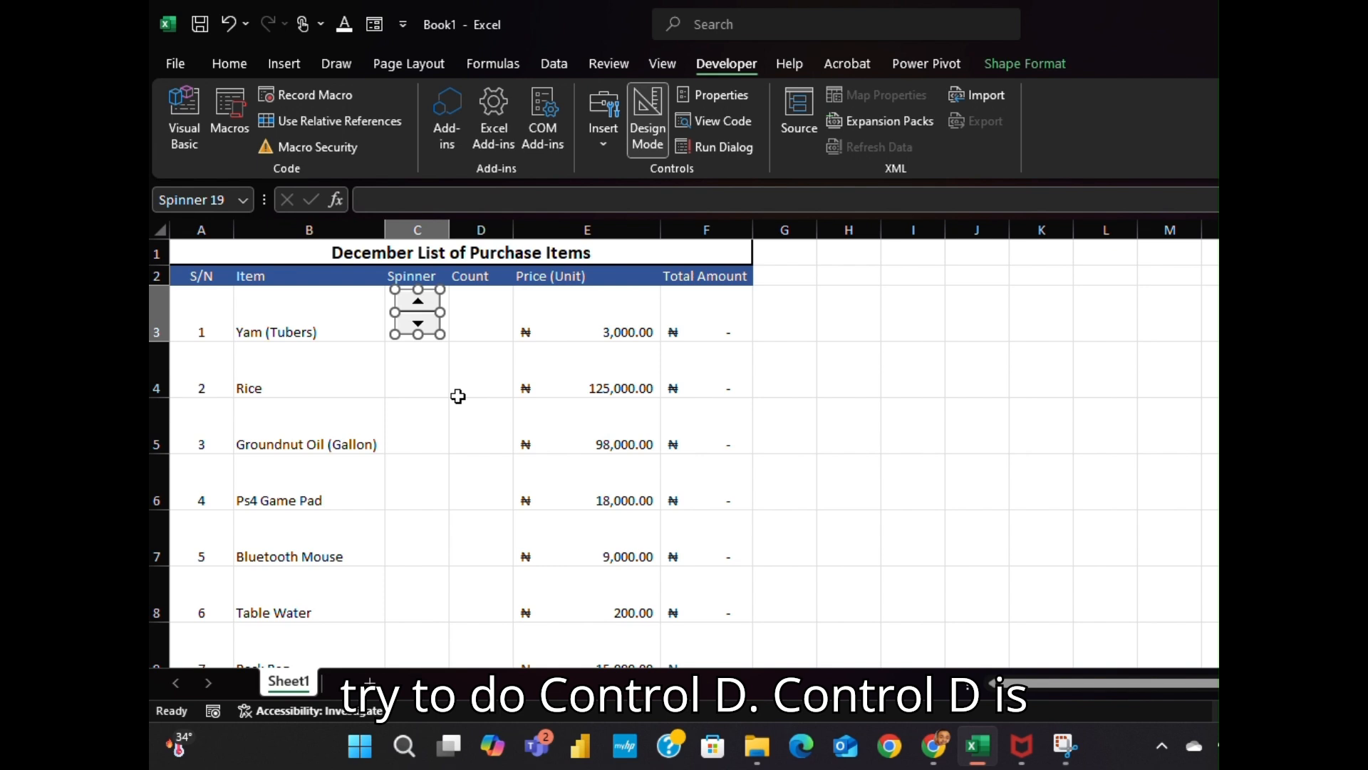
Duplicate the spinner with Ctrl+D into cells C4 to C7, realigning the Bluetooth Mouse copy
key("ctrl+d")
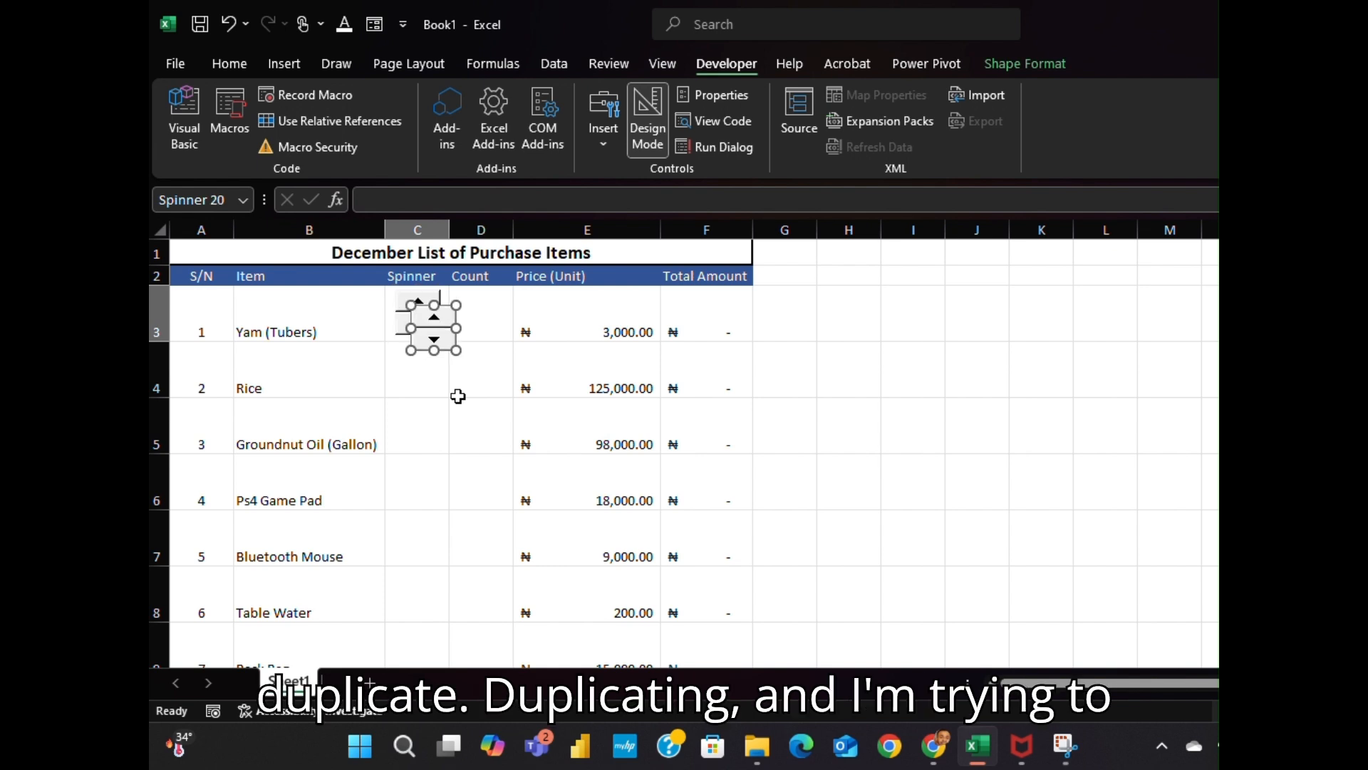
left_click_drag(440, 309, 419, 423)
key("ctrl+d")
key("ctrl+d")
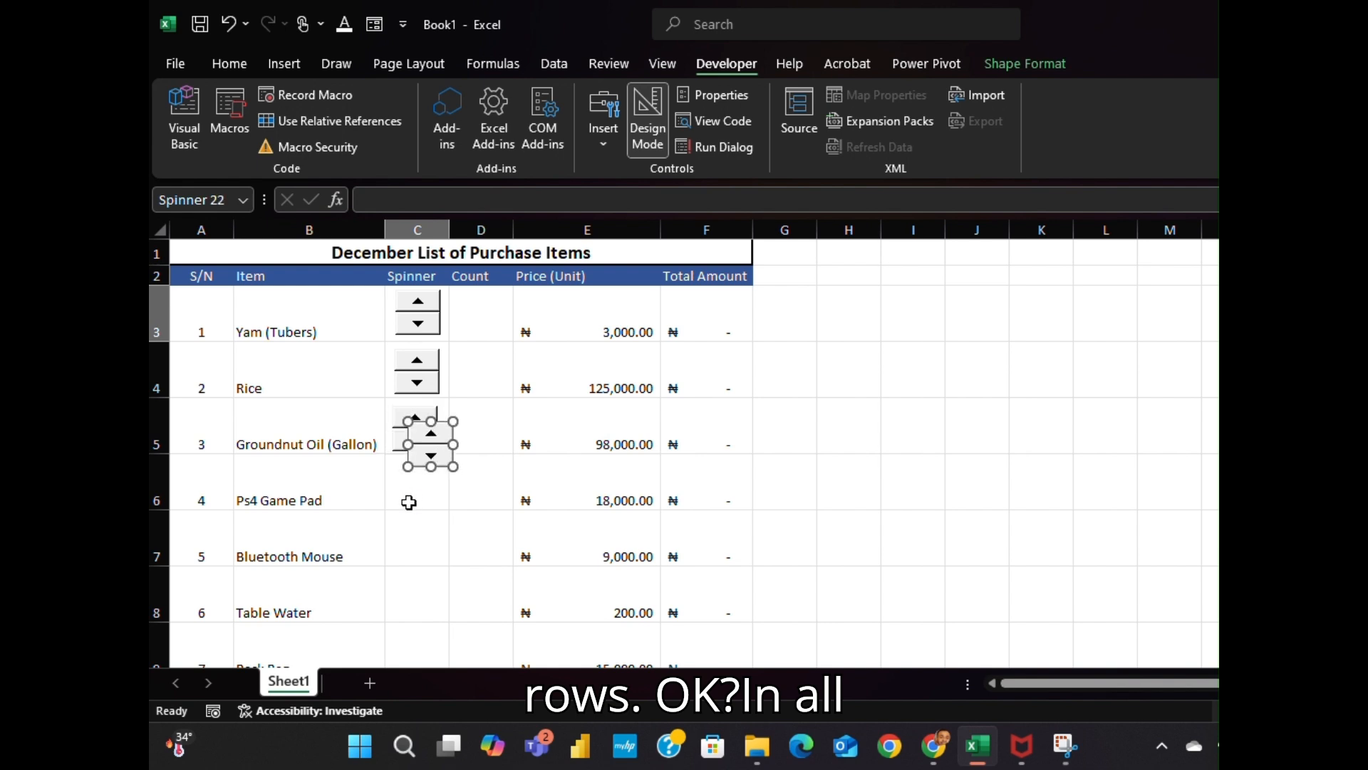
left_click_drag(415, 472, 428, 574)
key("ctrl+d")
key("ctrl+d")
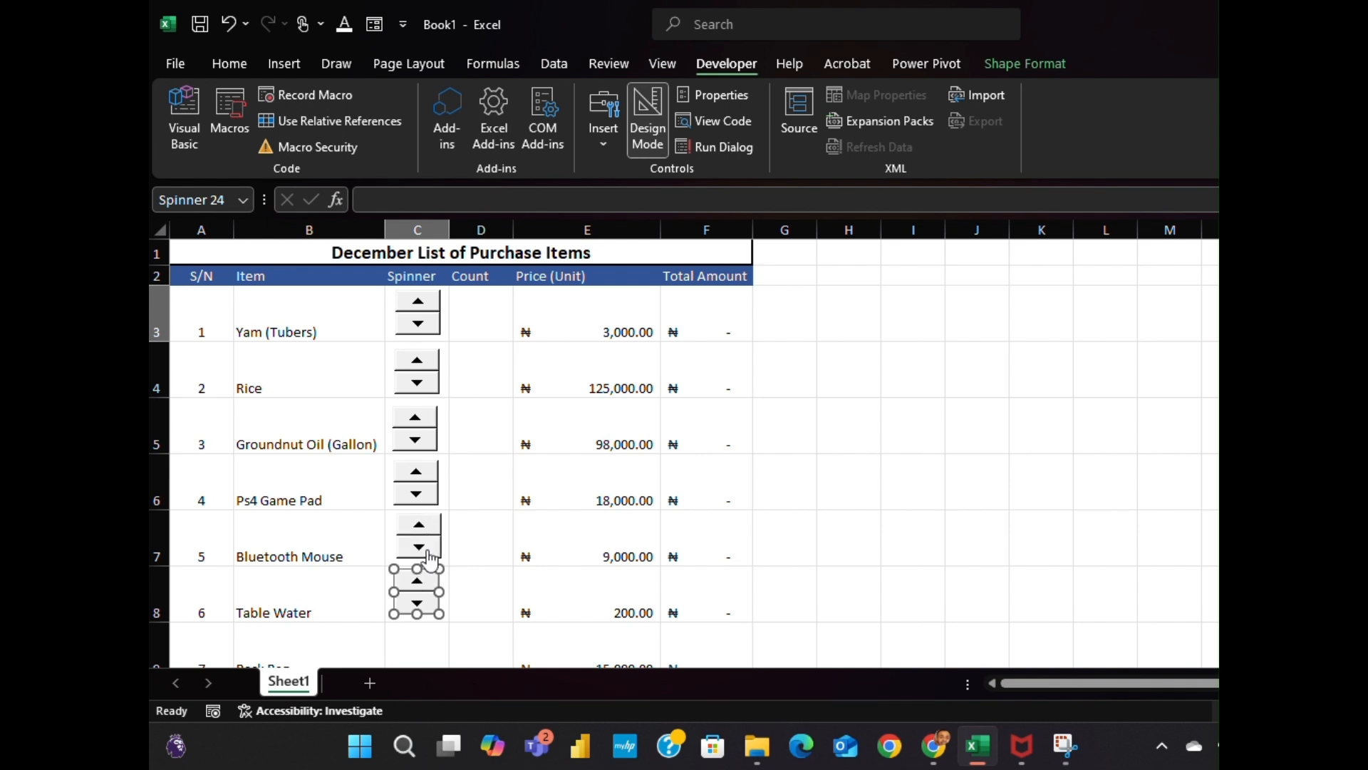
right_click(427, 523)
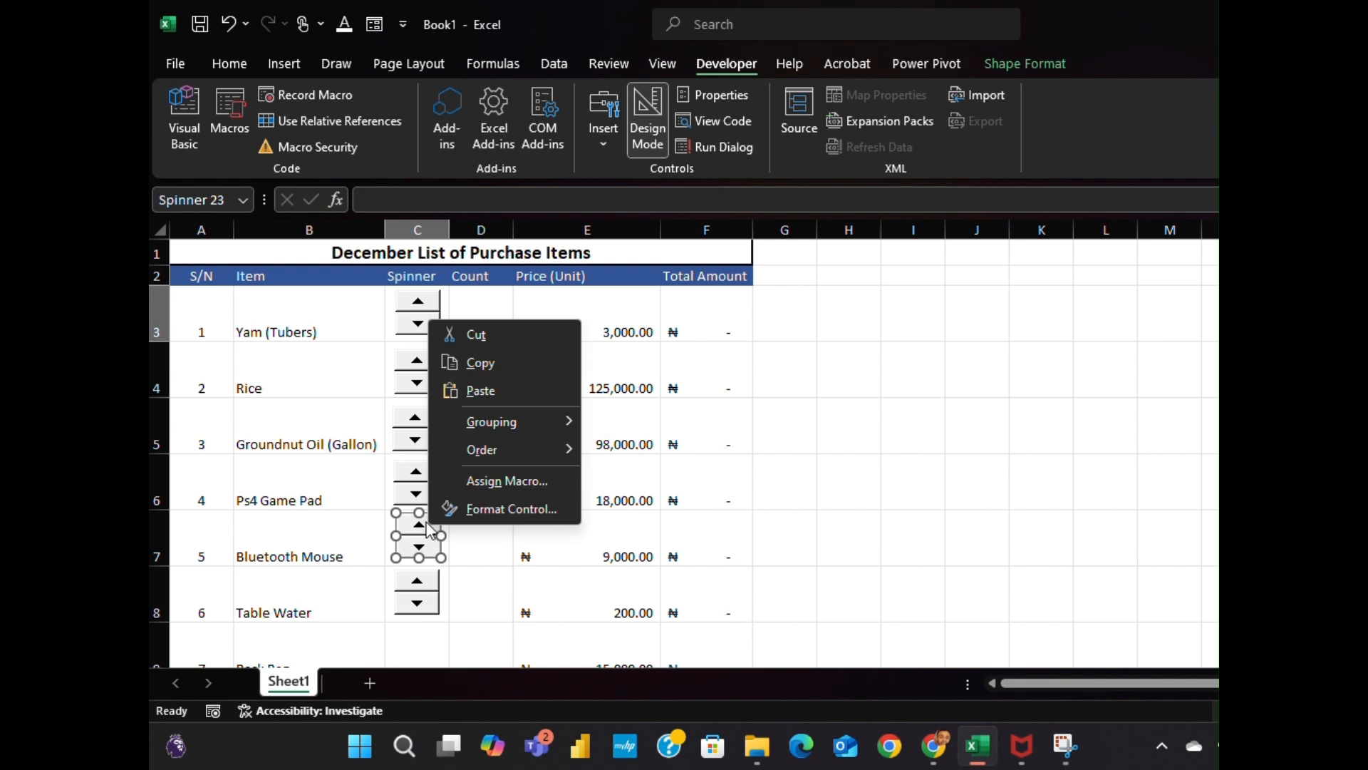
left_click(403, 524)
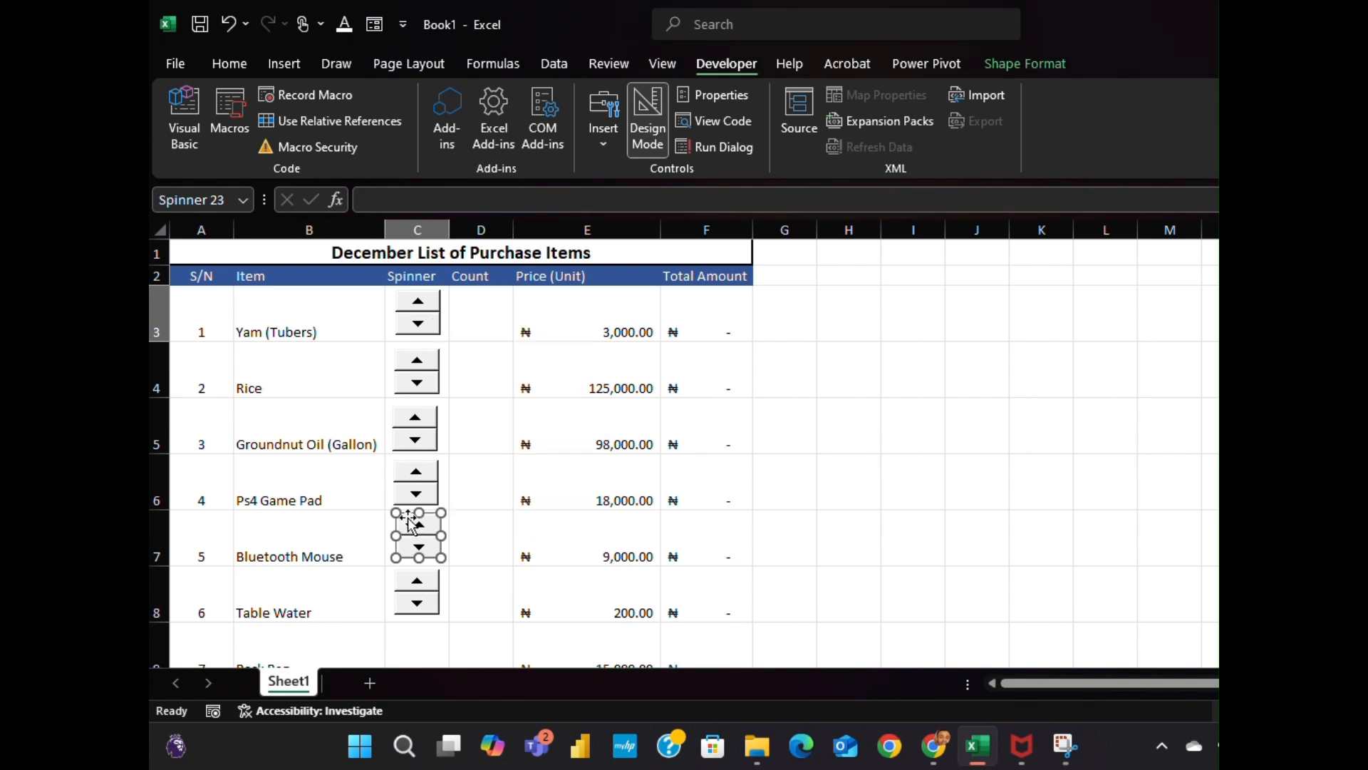
left_click_drag(406, 518, 404, 520)
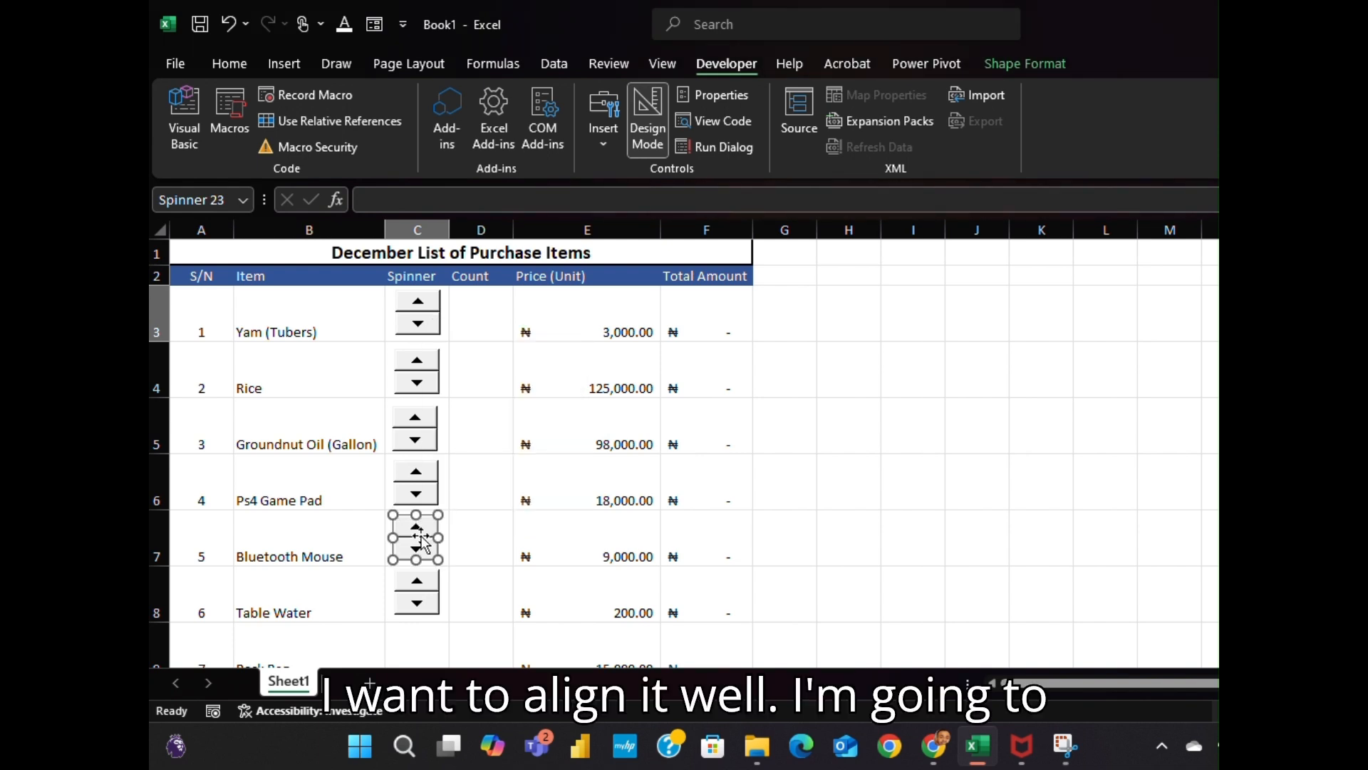
left_click(426, 568)
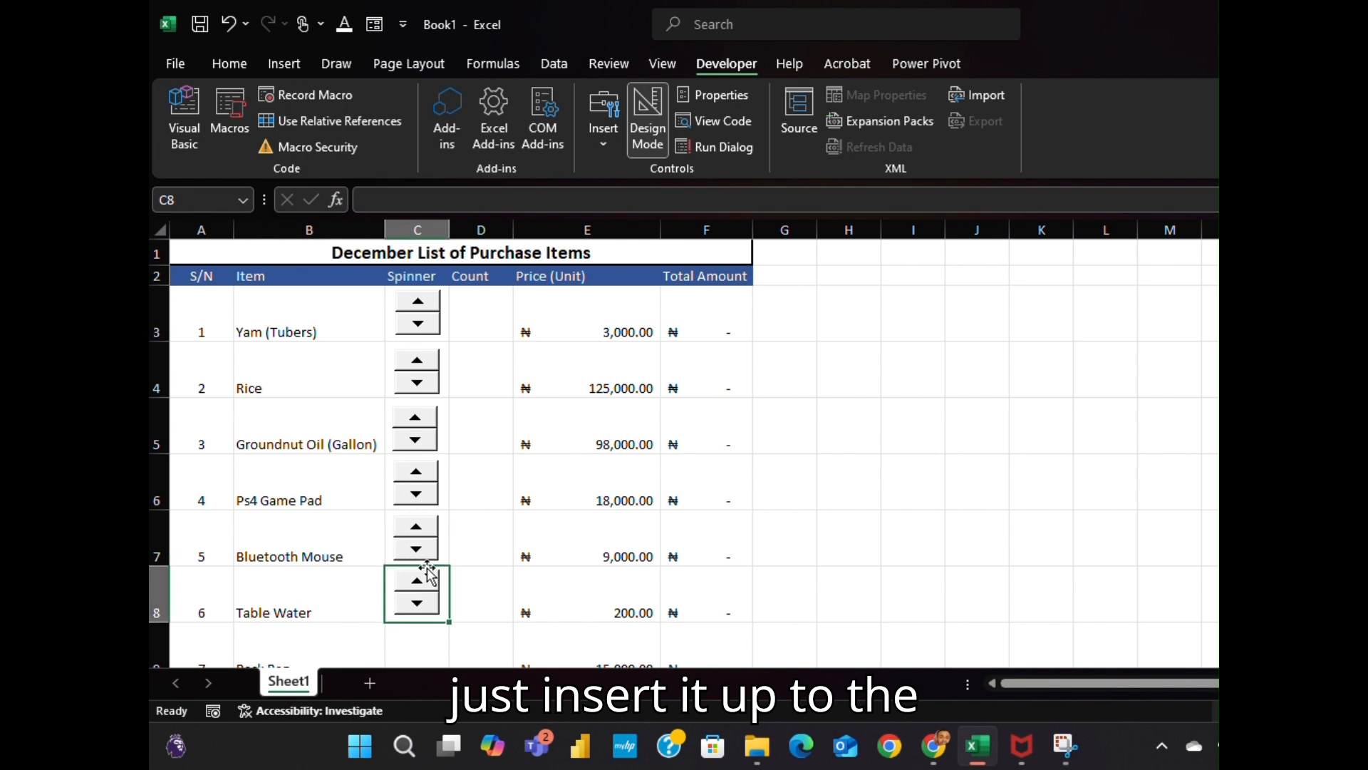
Copy the Table Water spinner into the Back Bag, Energy Bulbs, Christmas Chicken and Sneakers rows
right_click(426, 579)
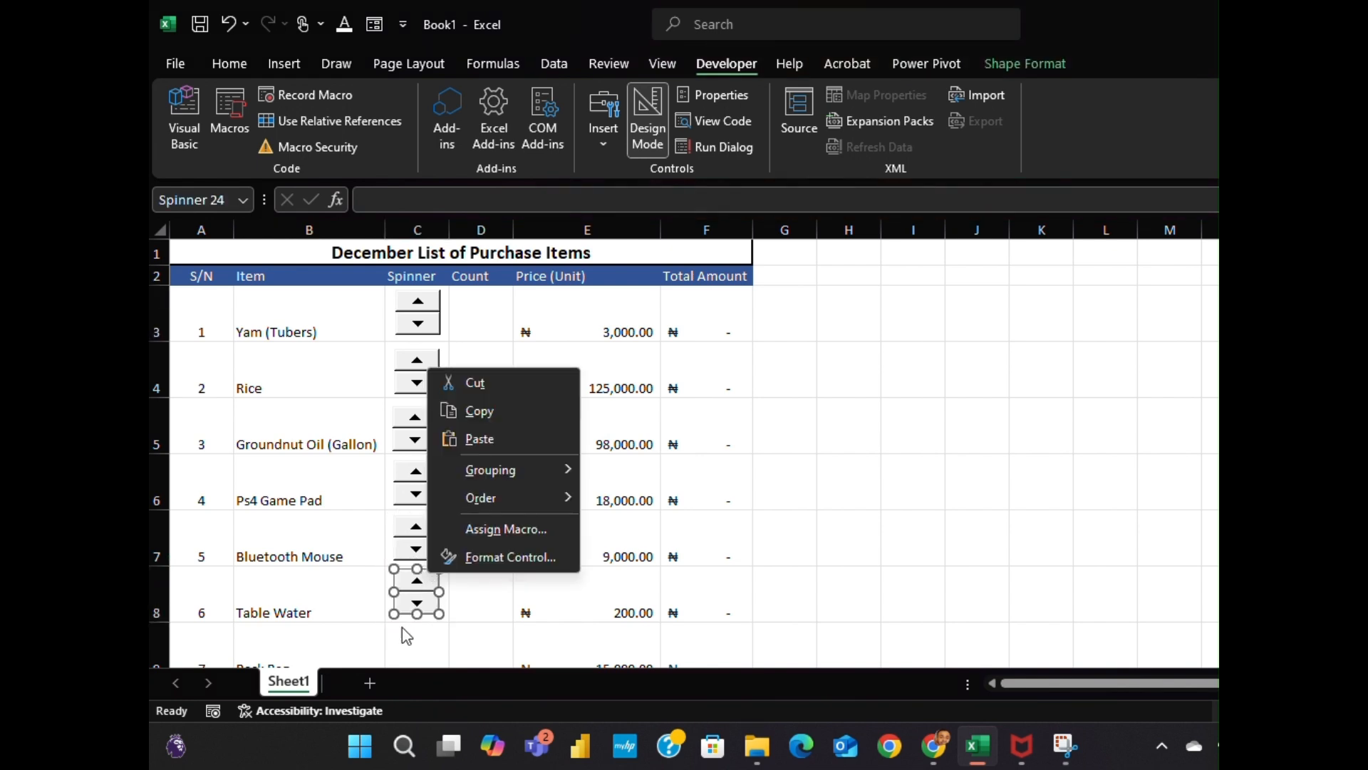
key("Escape")
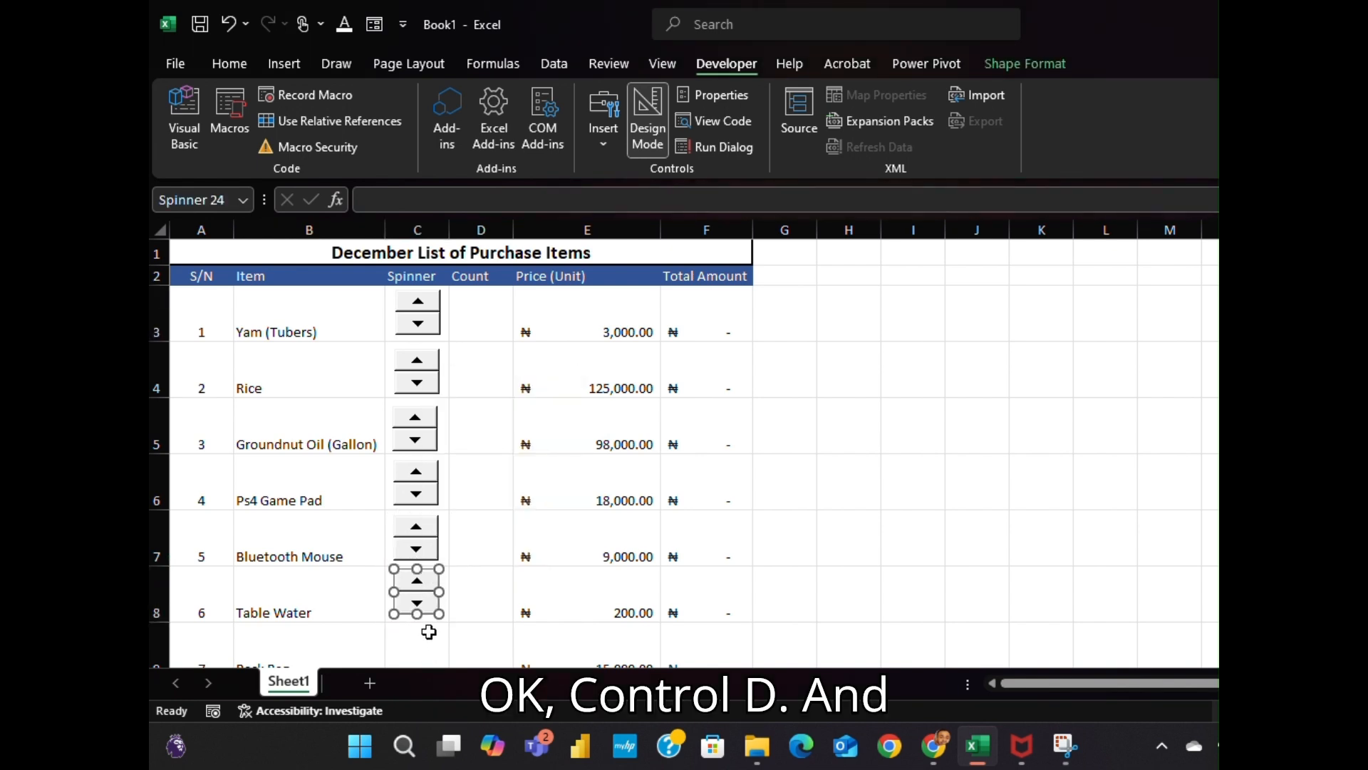
key("ctrl+d")
scroll(426, 337, "down", 2)
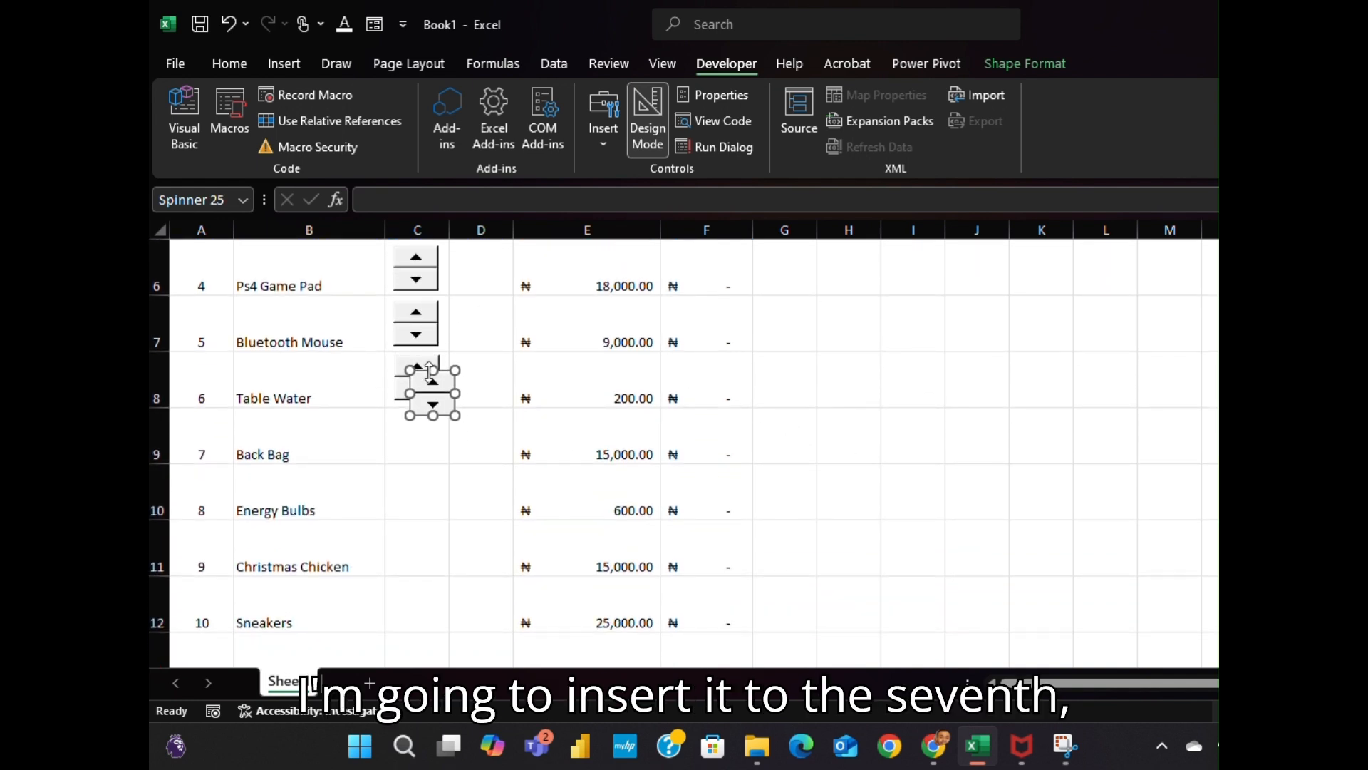
left_click_drag(417, 378, 403, 422)
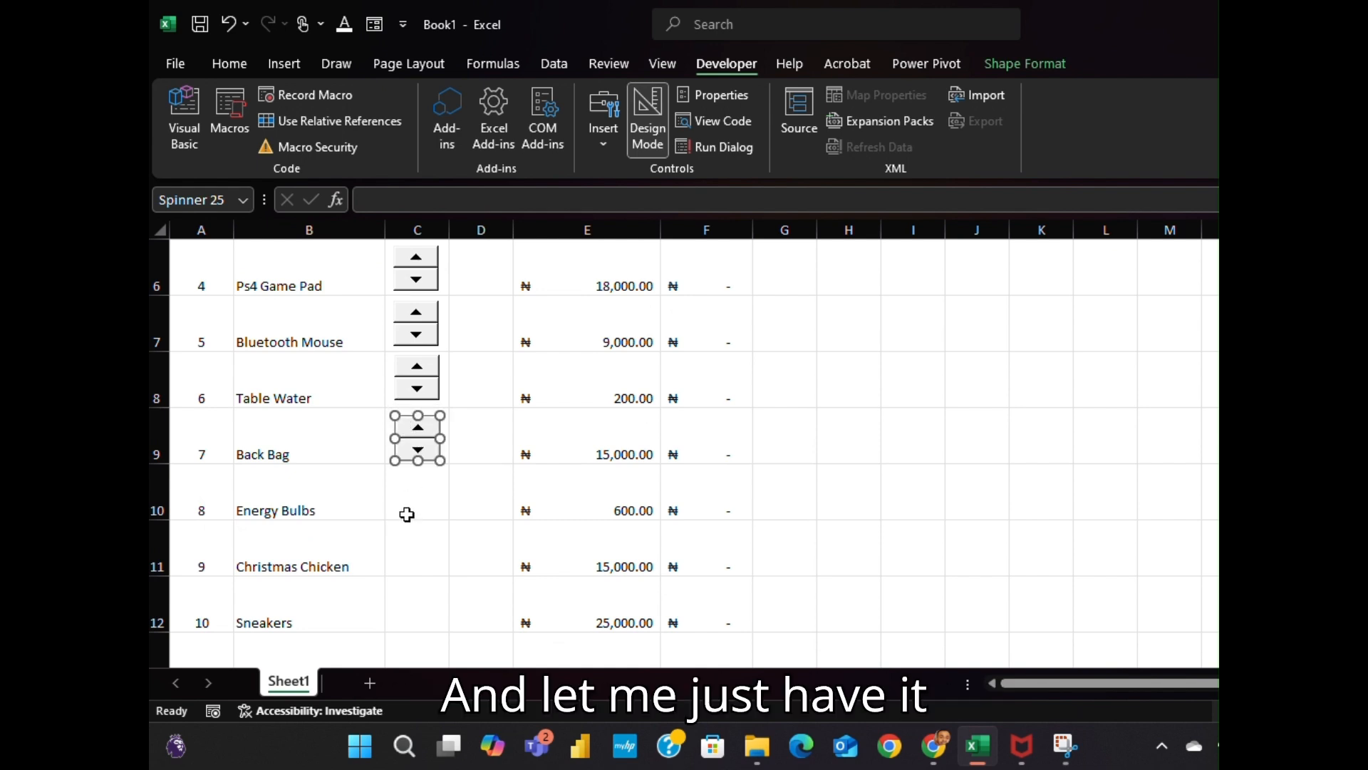
key("ctrl+v")
left_click_drag(420, 432, 402, 468)
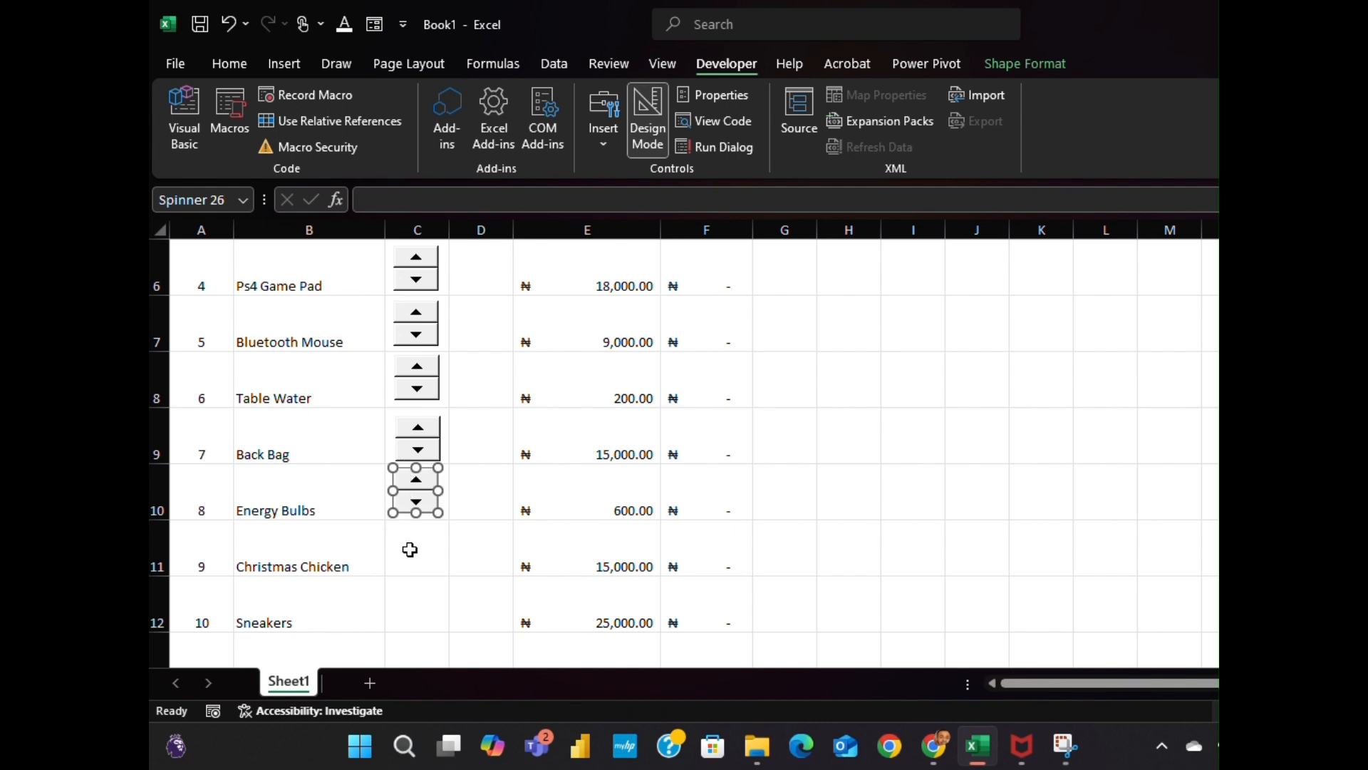
left_click(717, 33)
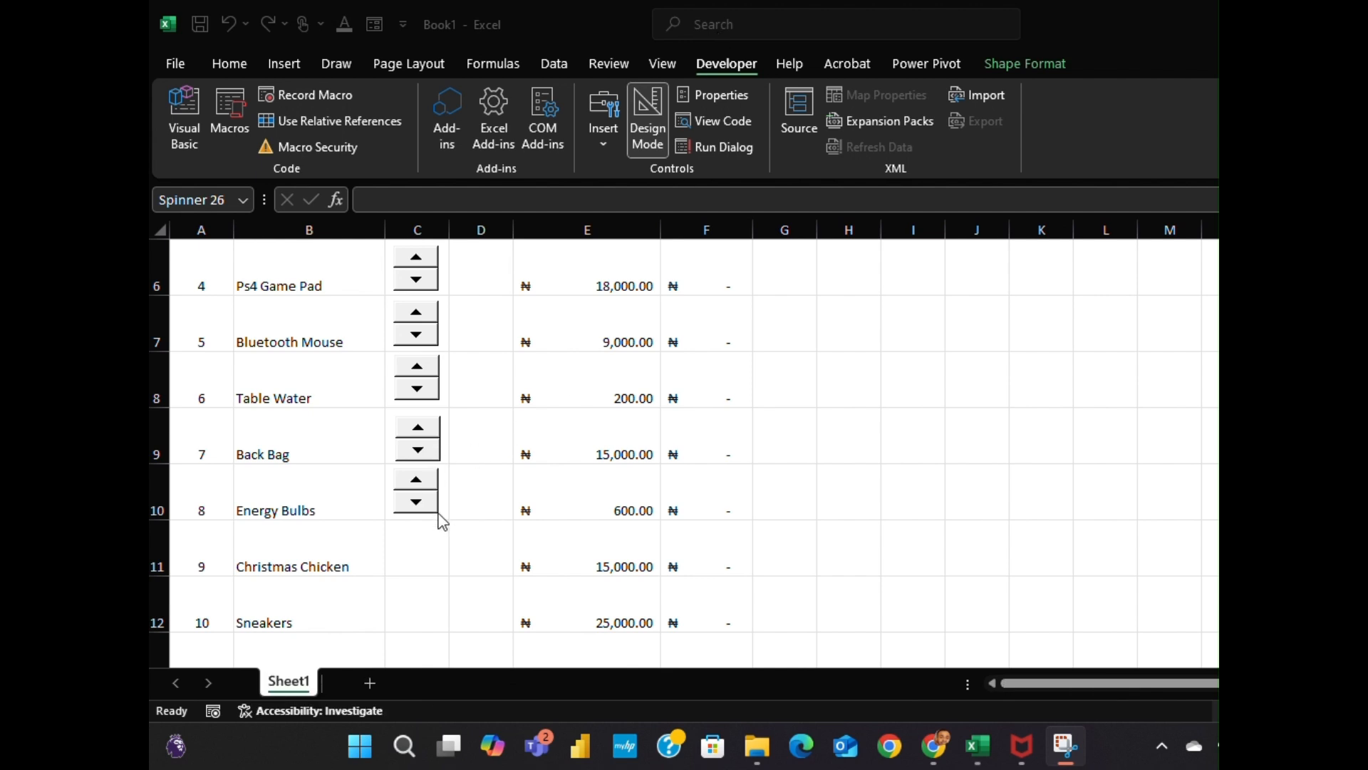
left_click(419, 483)
key("ctrl+d")
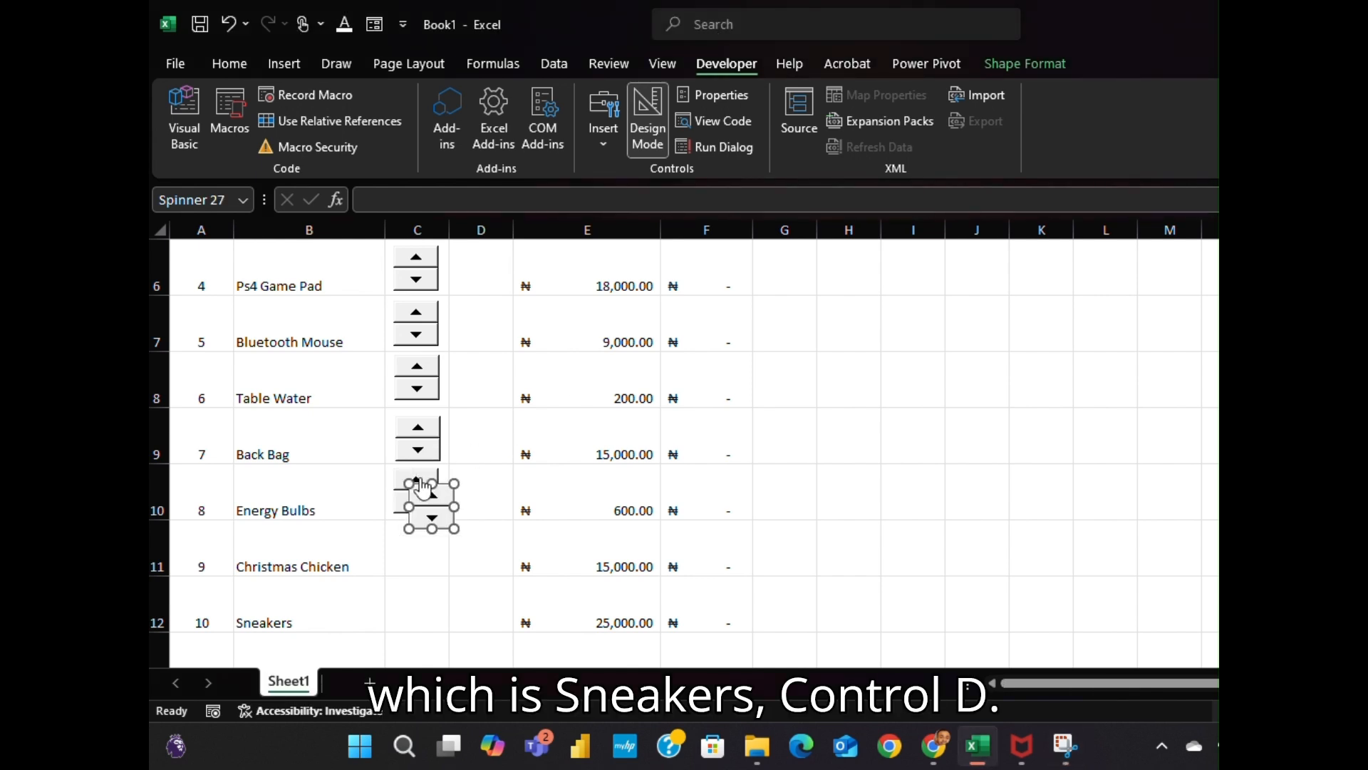
left_click_drag(420, 485, 401, 532)
left_click(716, 29)
key("ctrl+d")
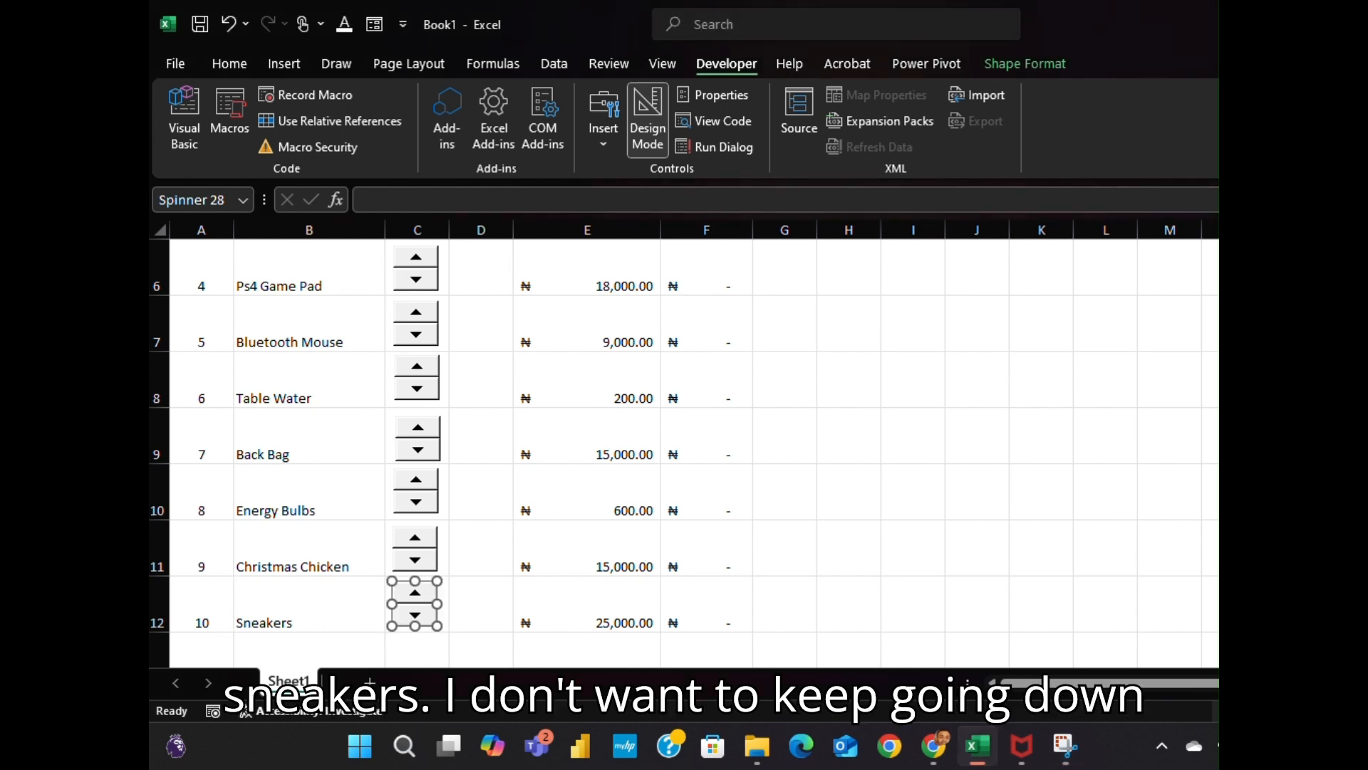
scroll(684, 456, "down", 2)
scroll(684, 456, "up", 4)
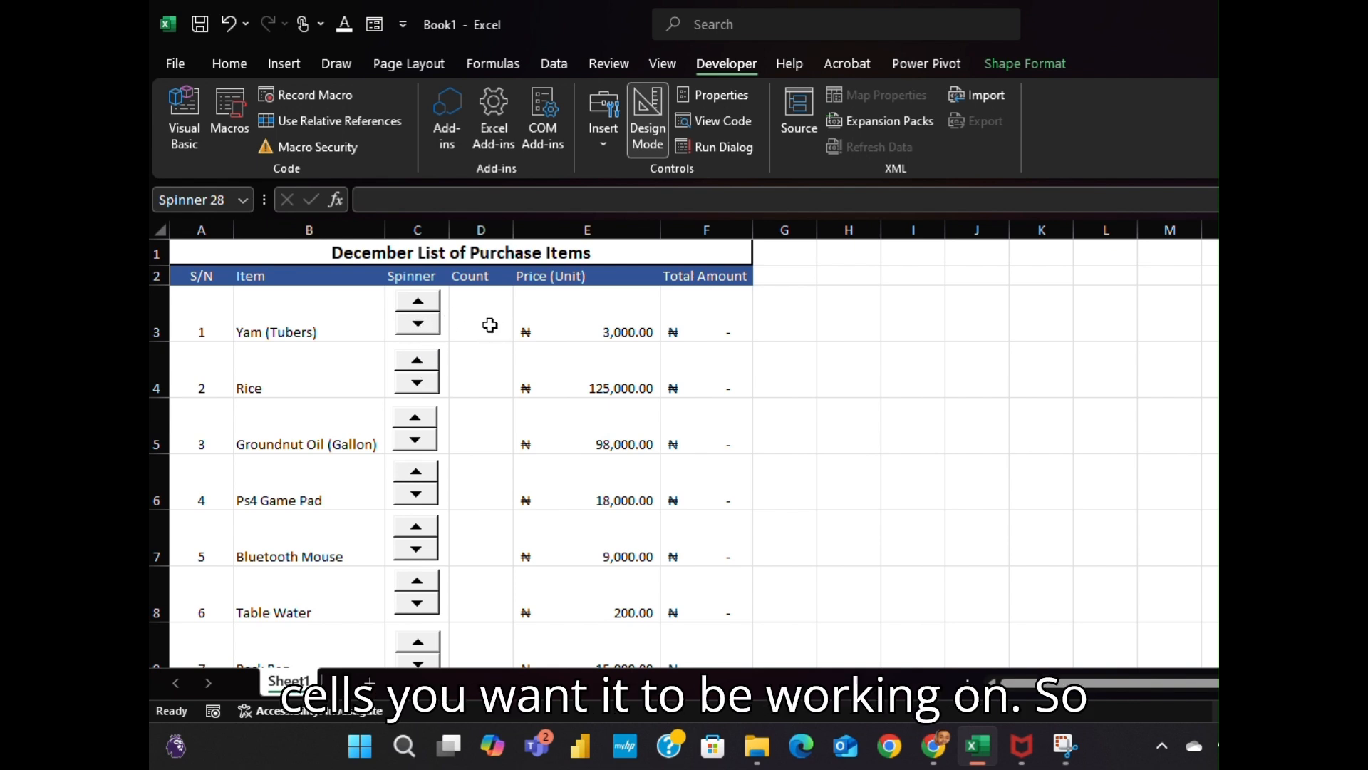
Link the Yam (Tubers) spinner to cell D3 via Format Control
right_click(409, 302)
right_click(403, 291)
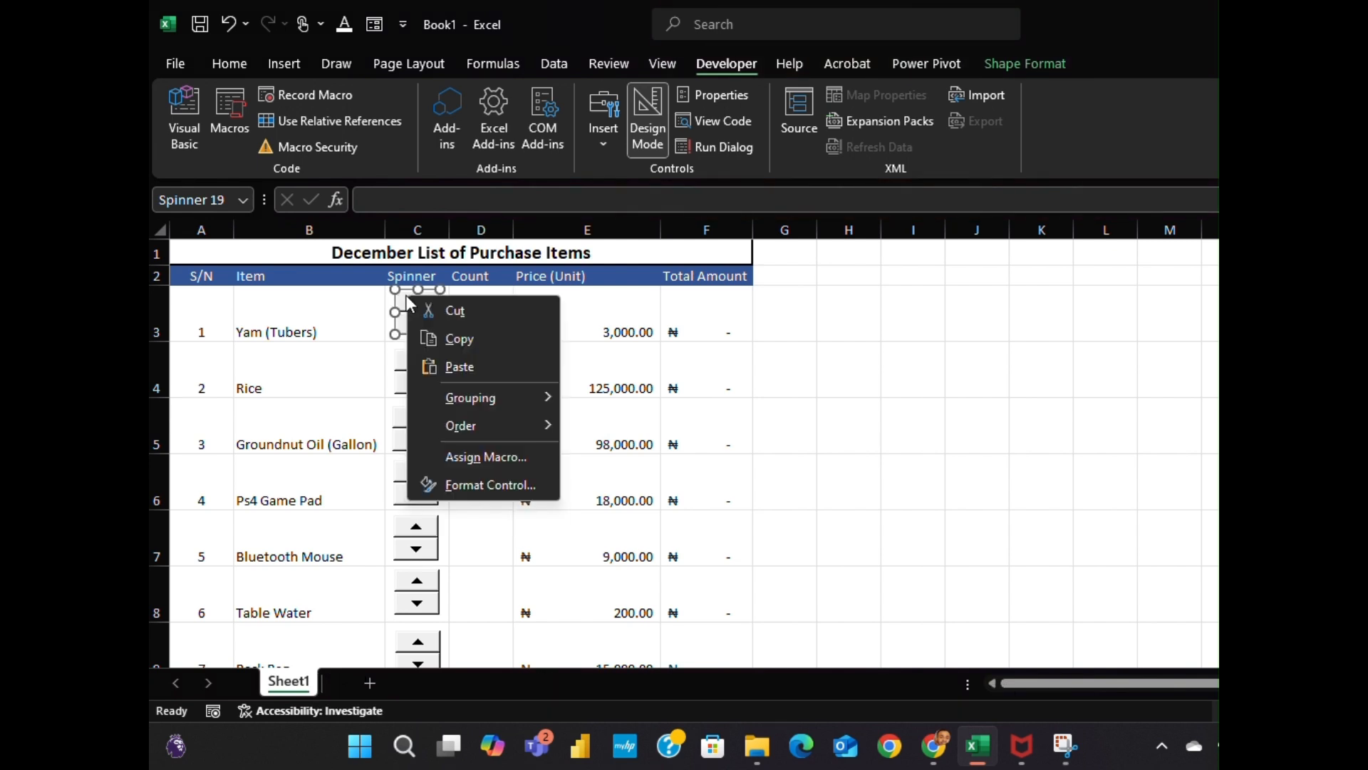
right_click(400, 289)
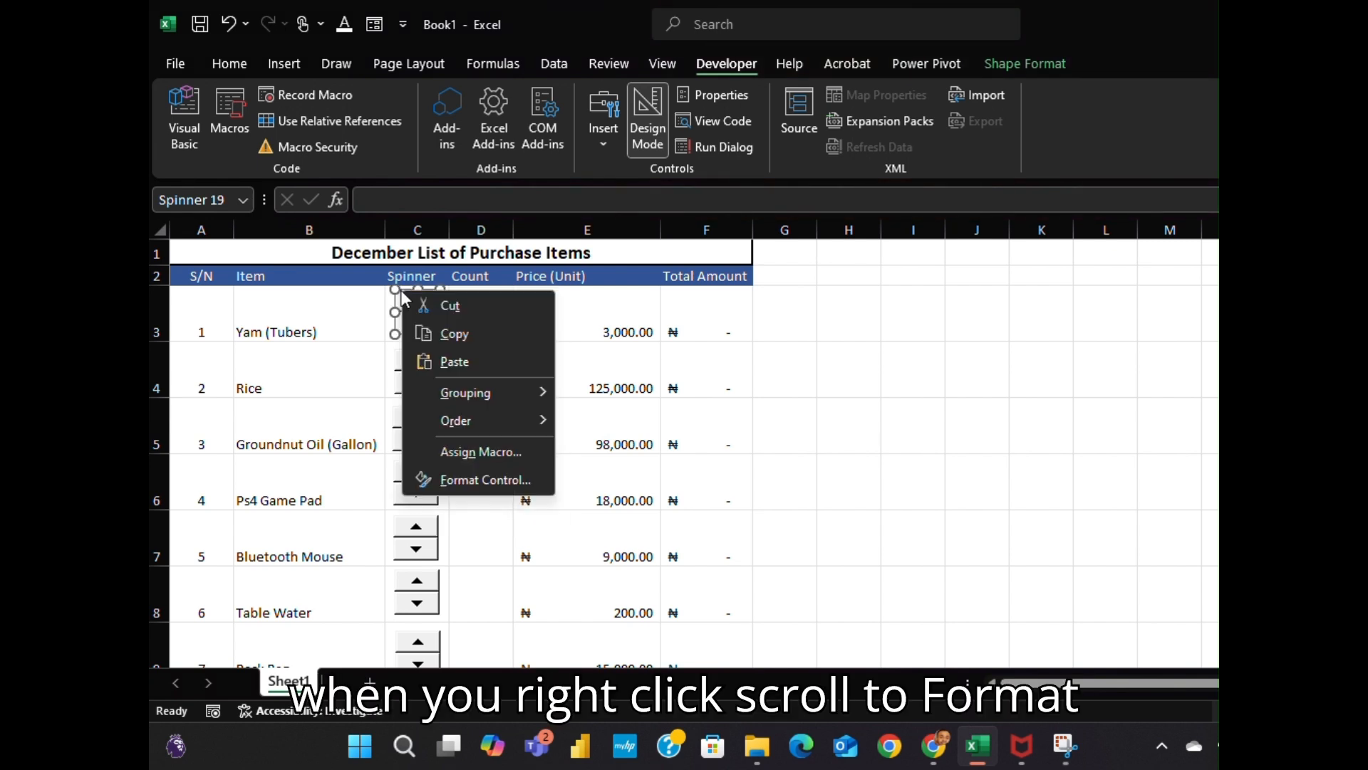
left_click(476, 480)
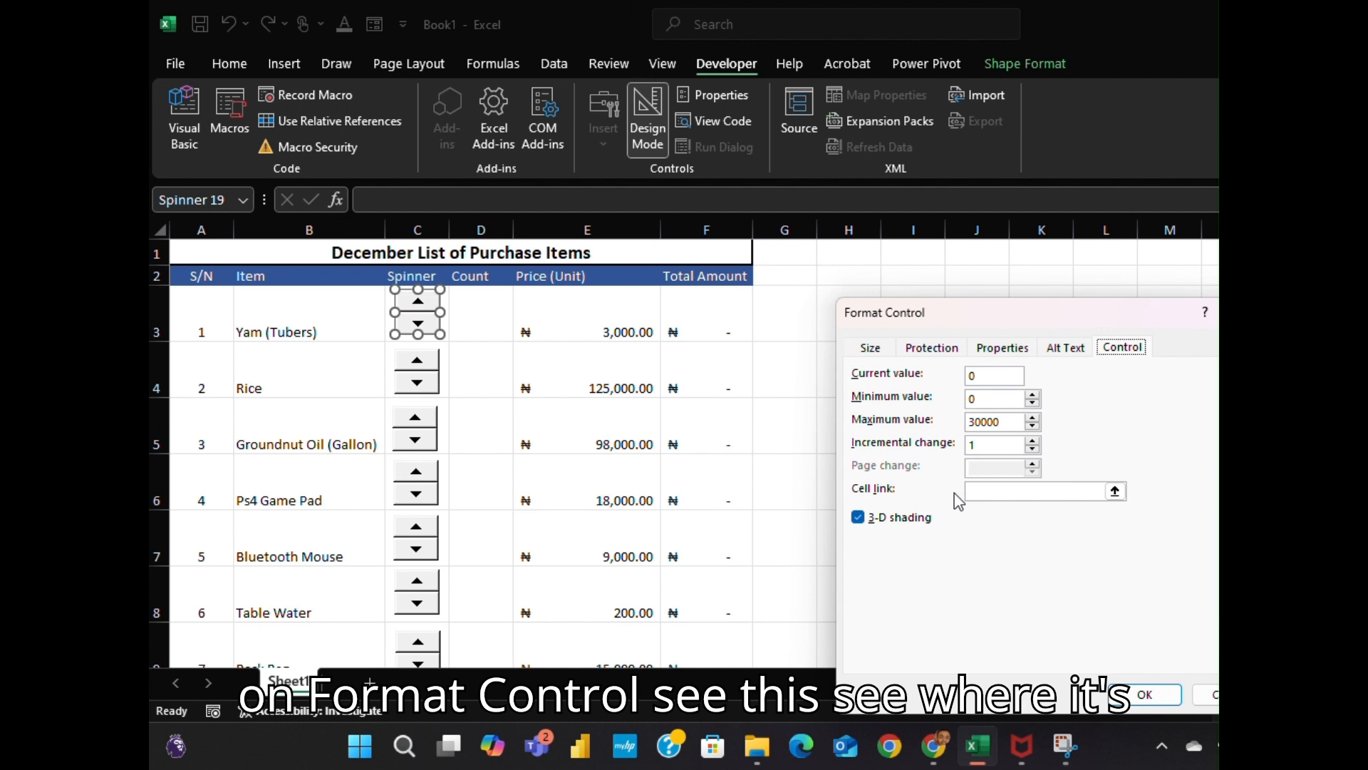
left_click(1019, 493)
left_click(479, 307)
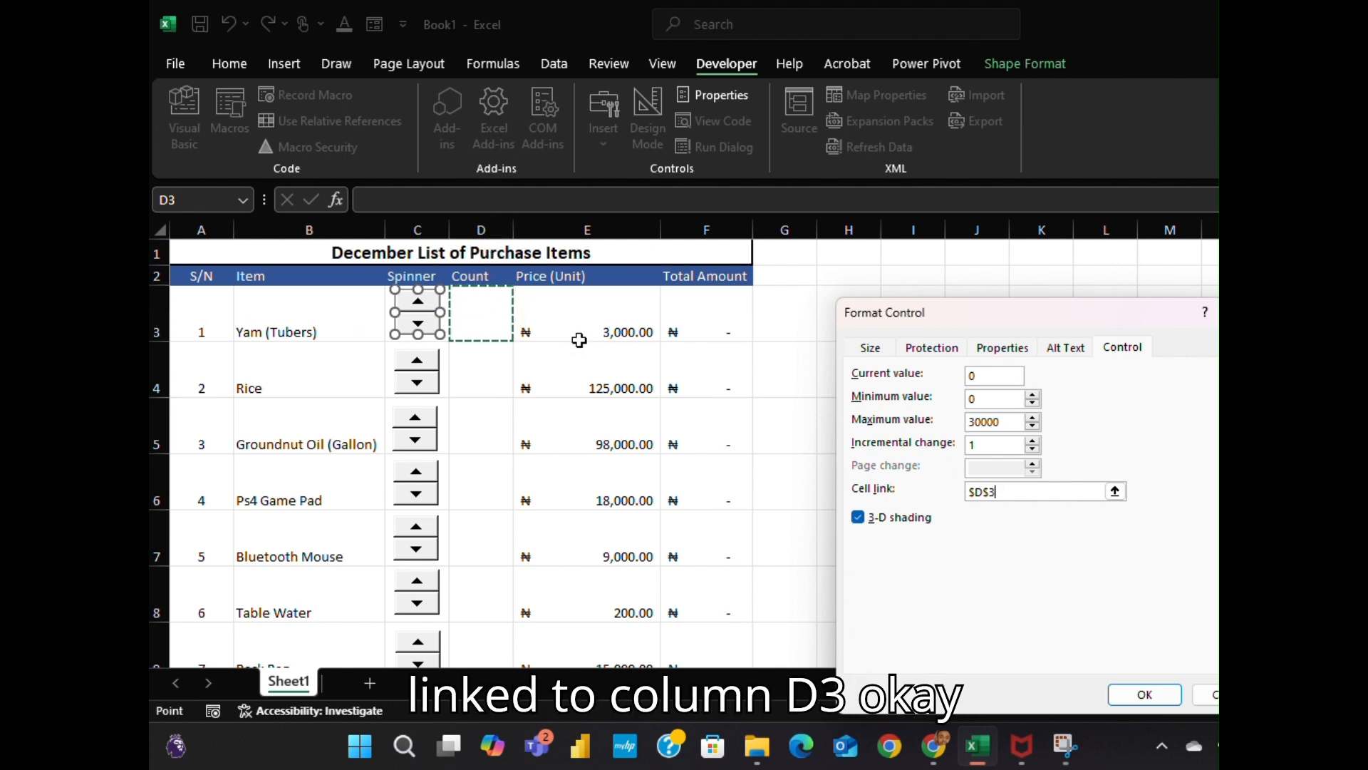
left_click(1145, 695)
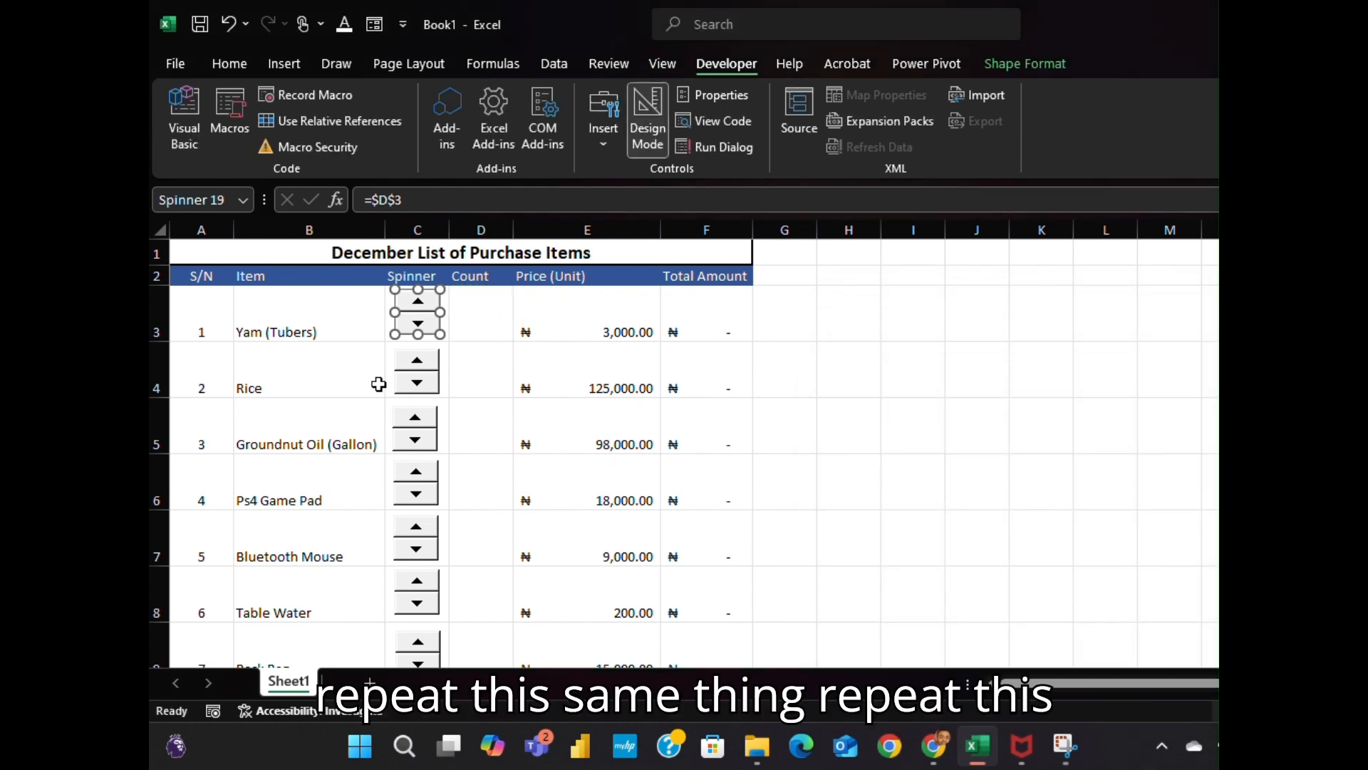
Link the Rice spinner to cell D4 via Format Control
right_click(418, 369)
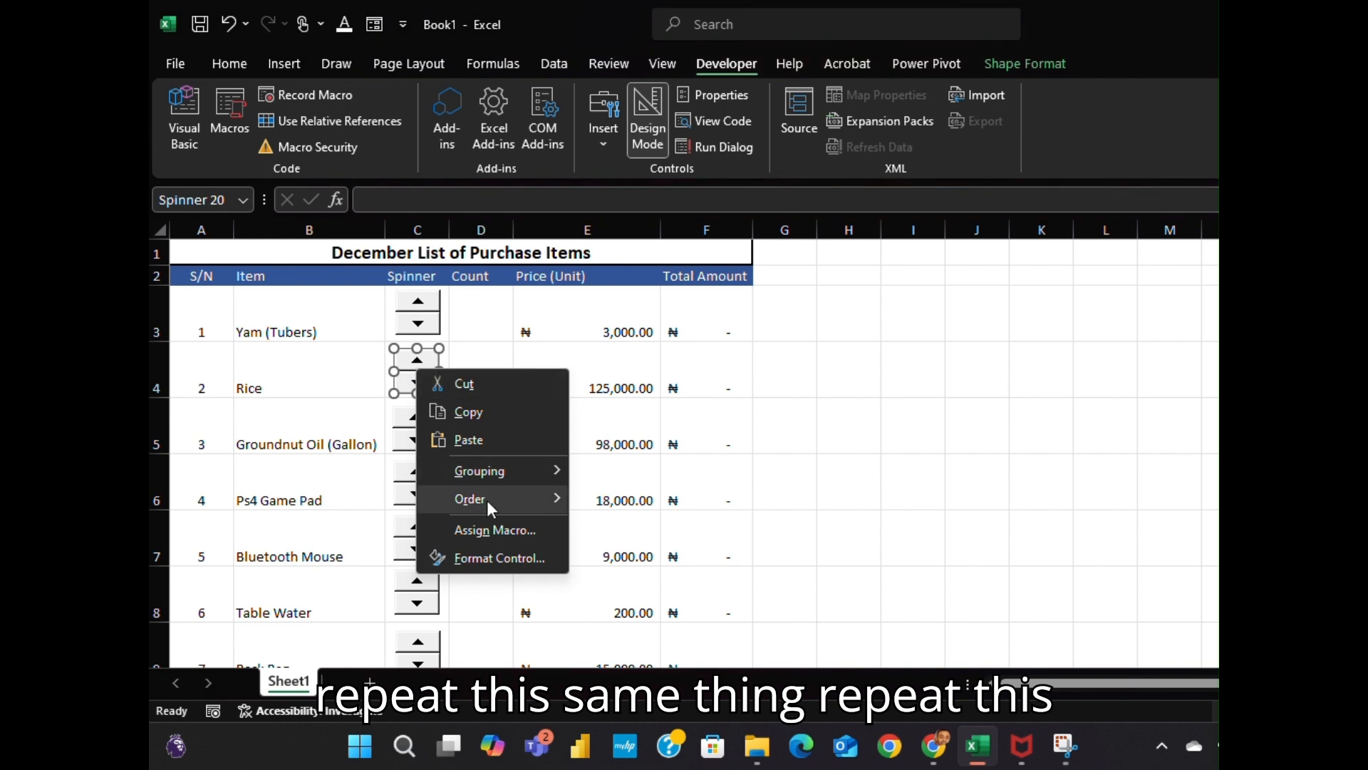
left_click(503, 558)
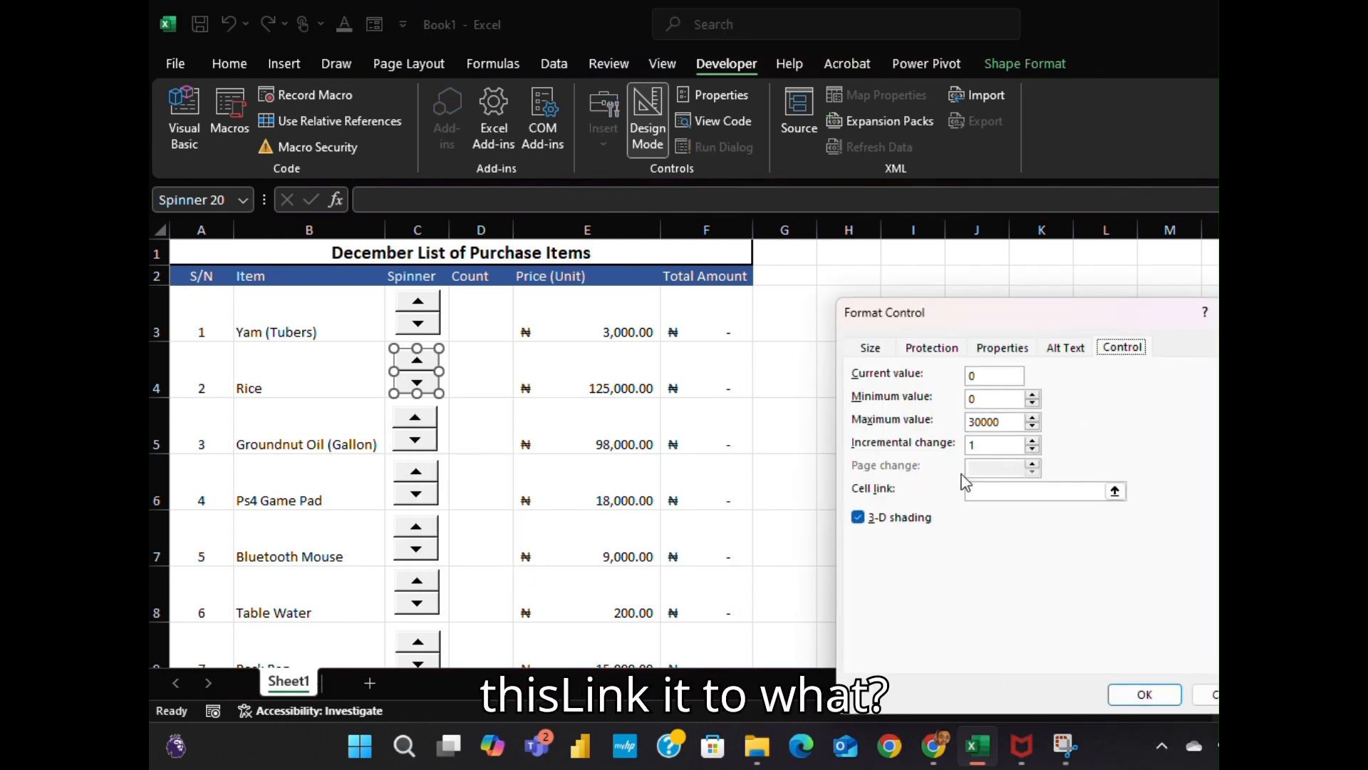
left_click(994, 491)
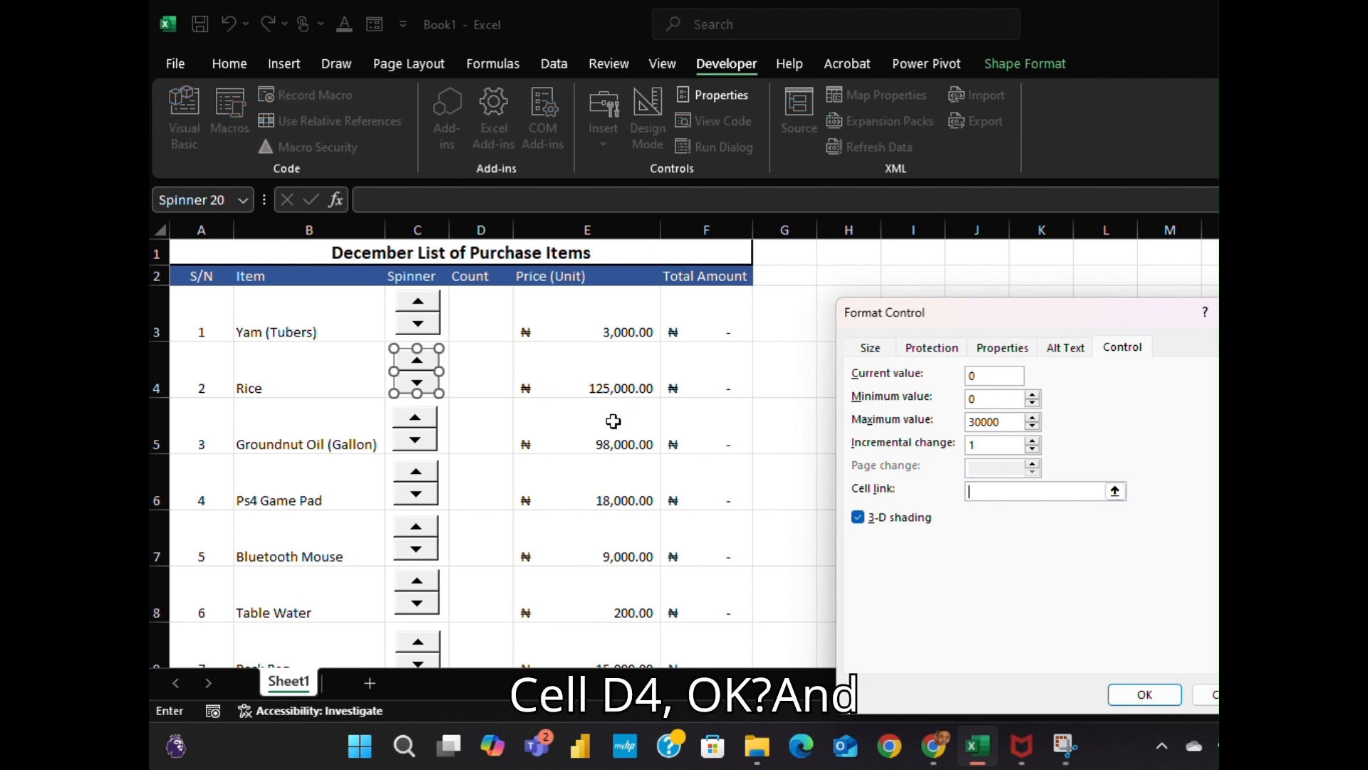
left_click(490, 374)
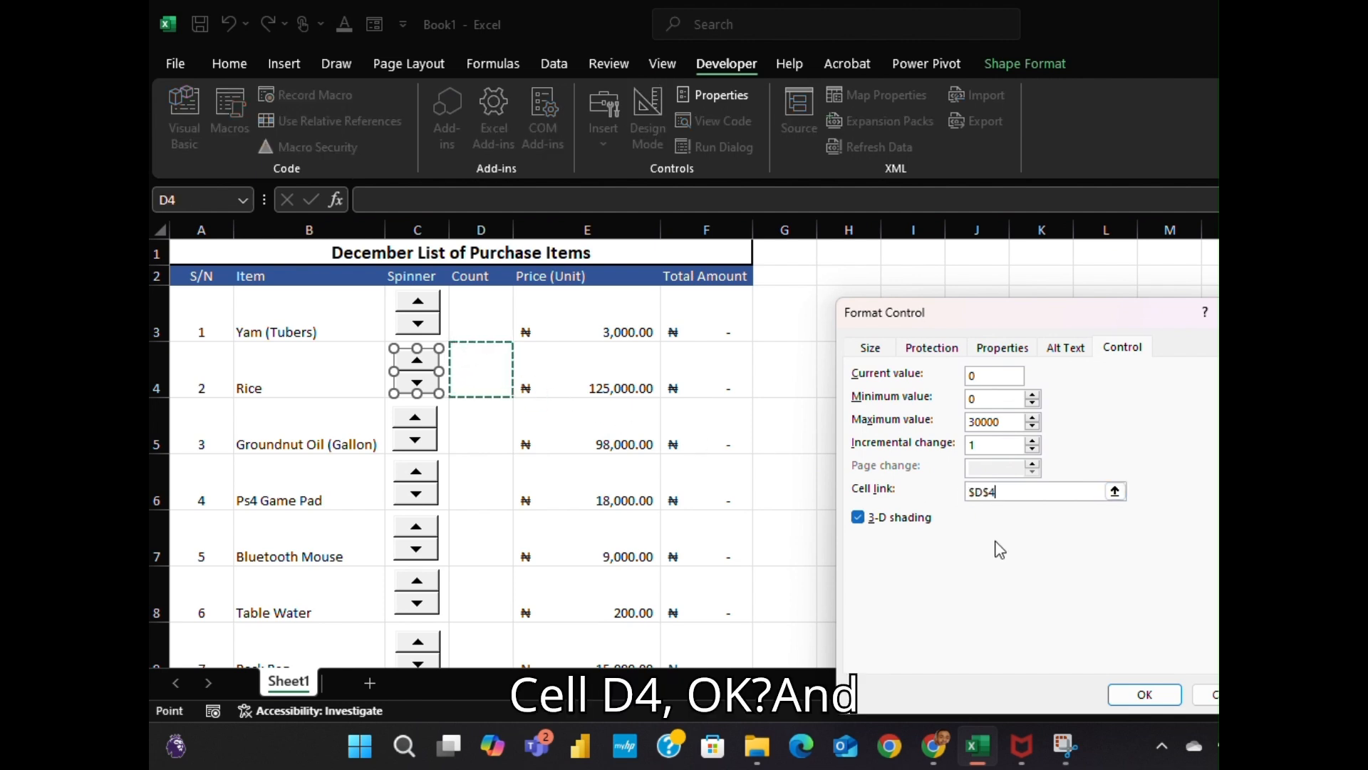
left_click(1144, 695)
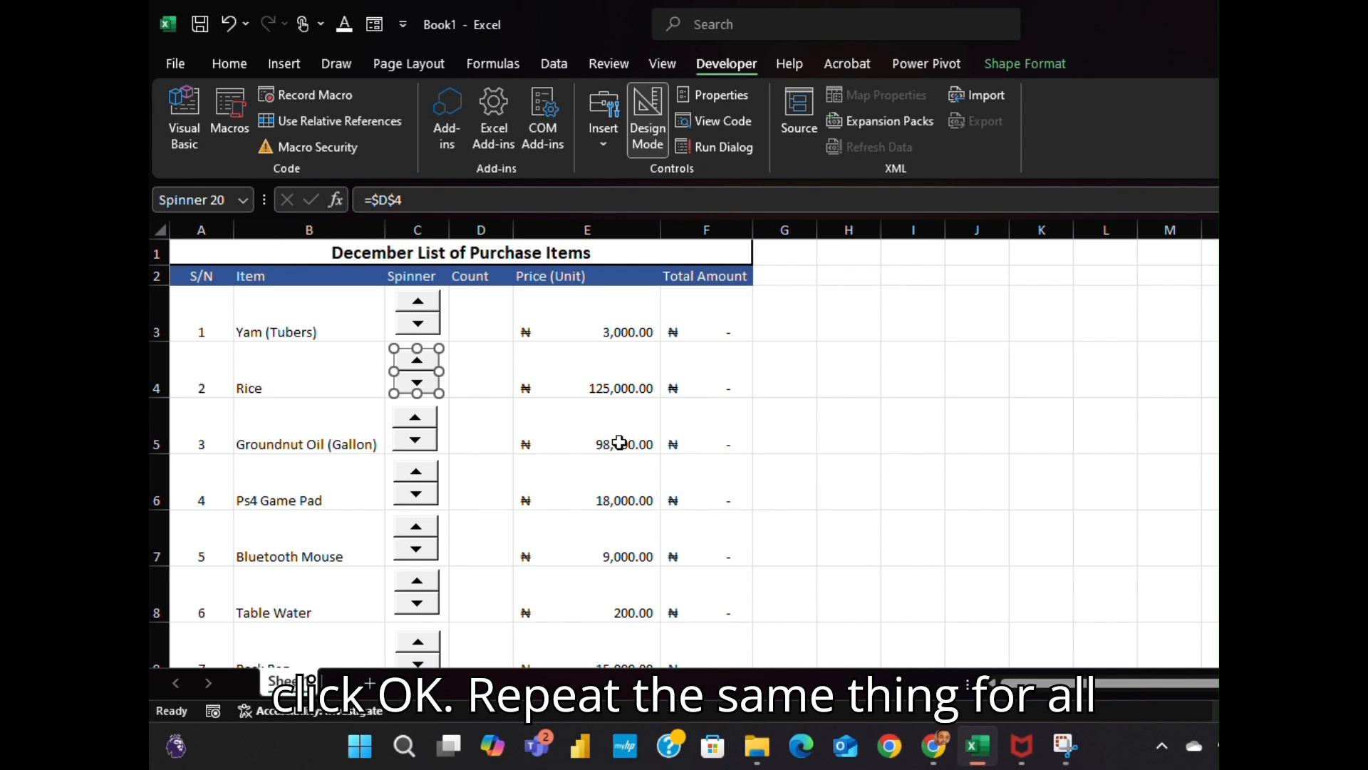
left_click(715, 28)
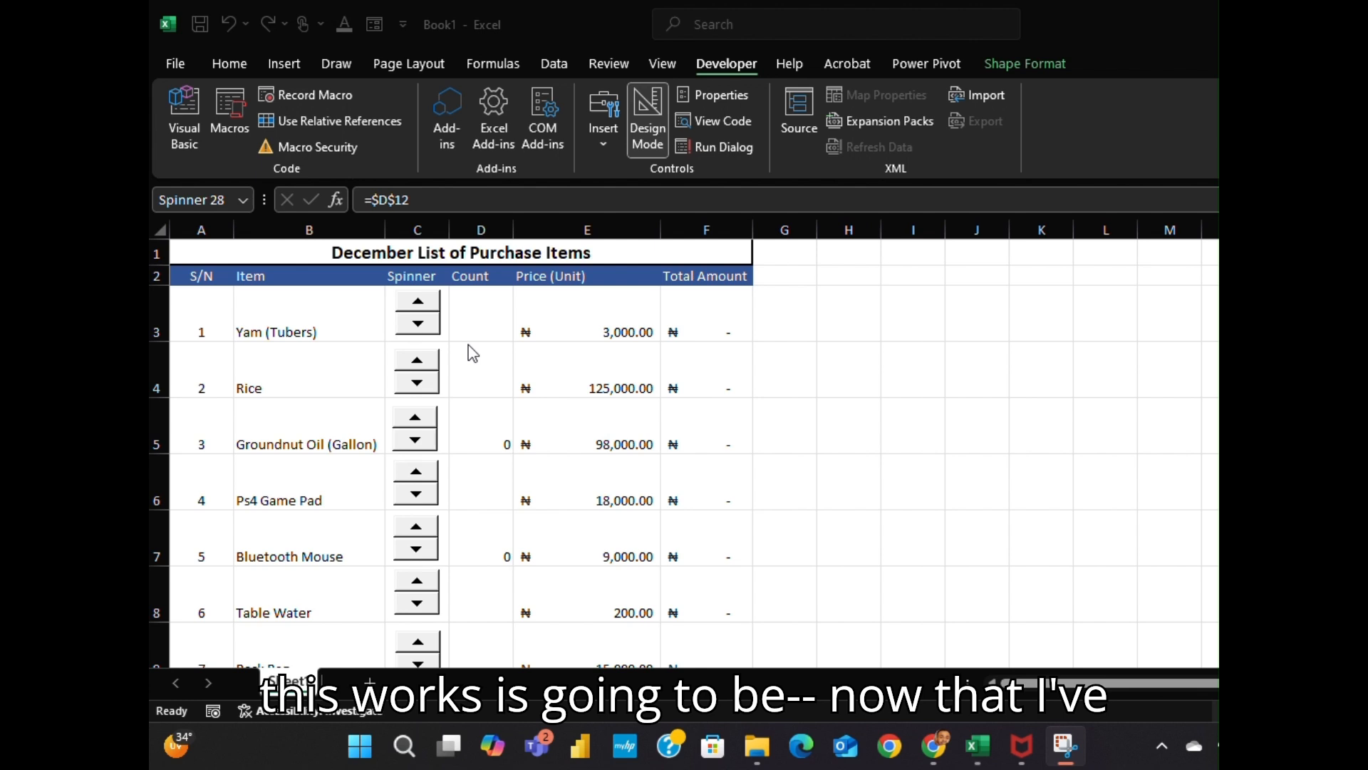
Raise the Yam (Tubers) count to 2 and the Rice count to 4 using their spinners
left_click(425, 310)
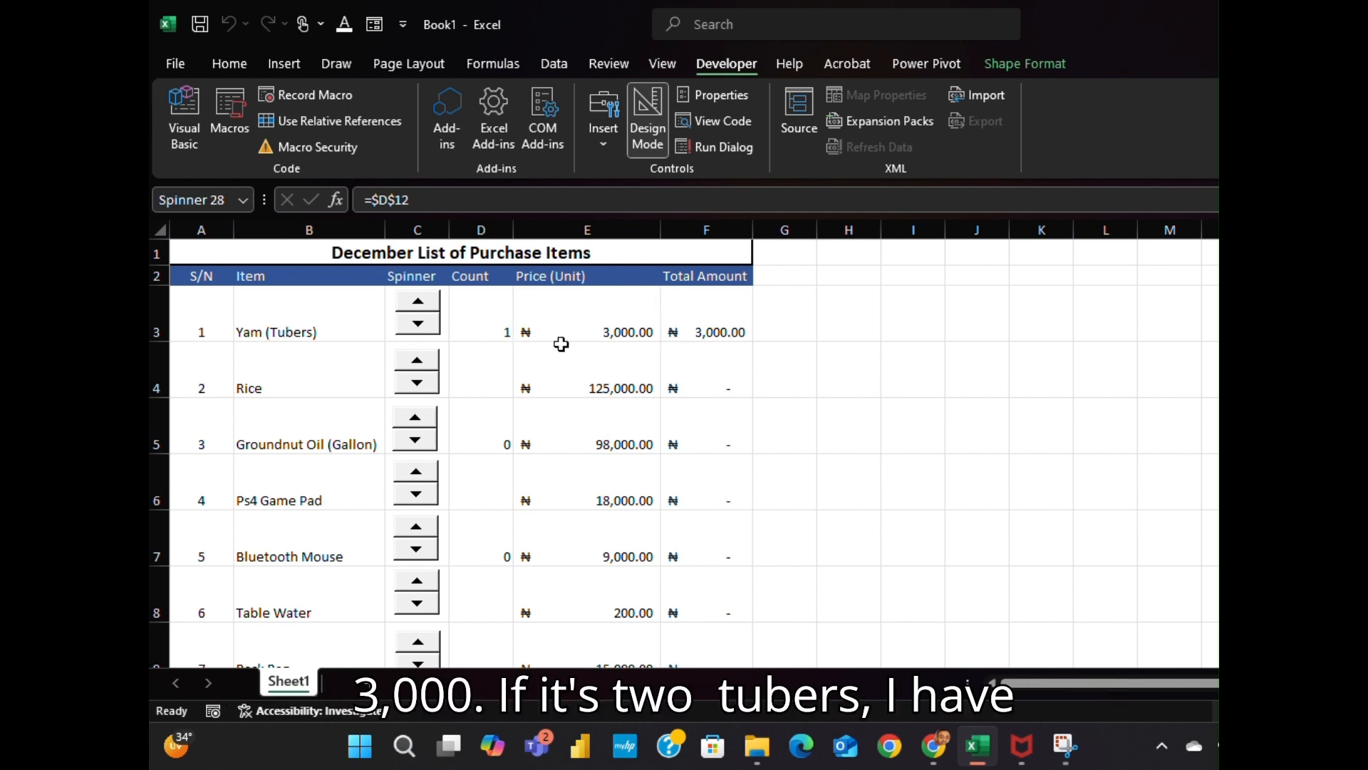
left_click(418, 311)
left_click(416, 360)
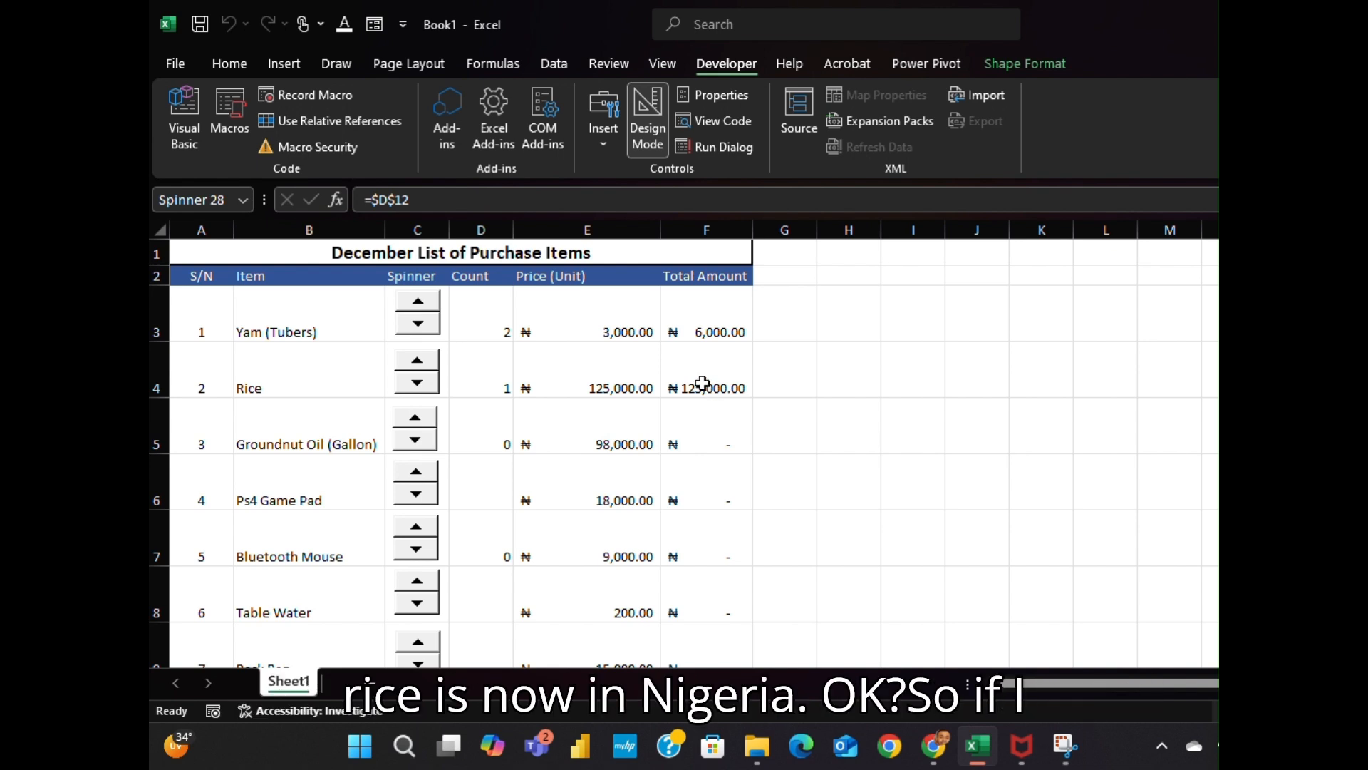
left_click(417, 359)
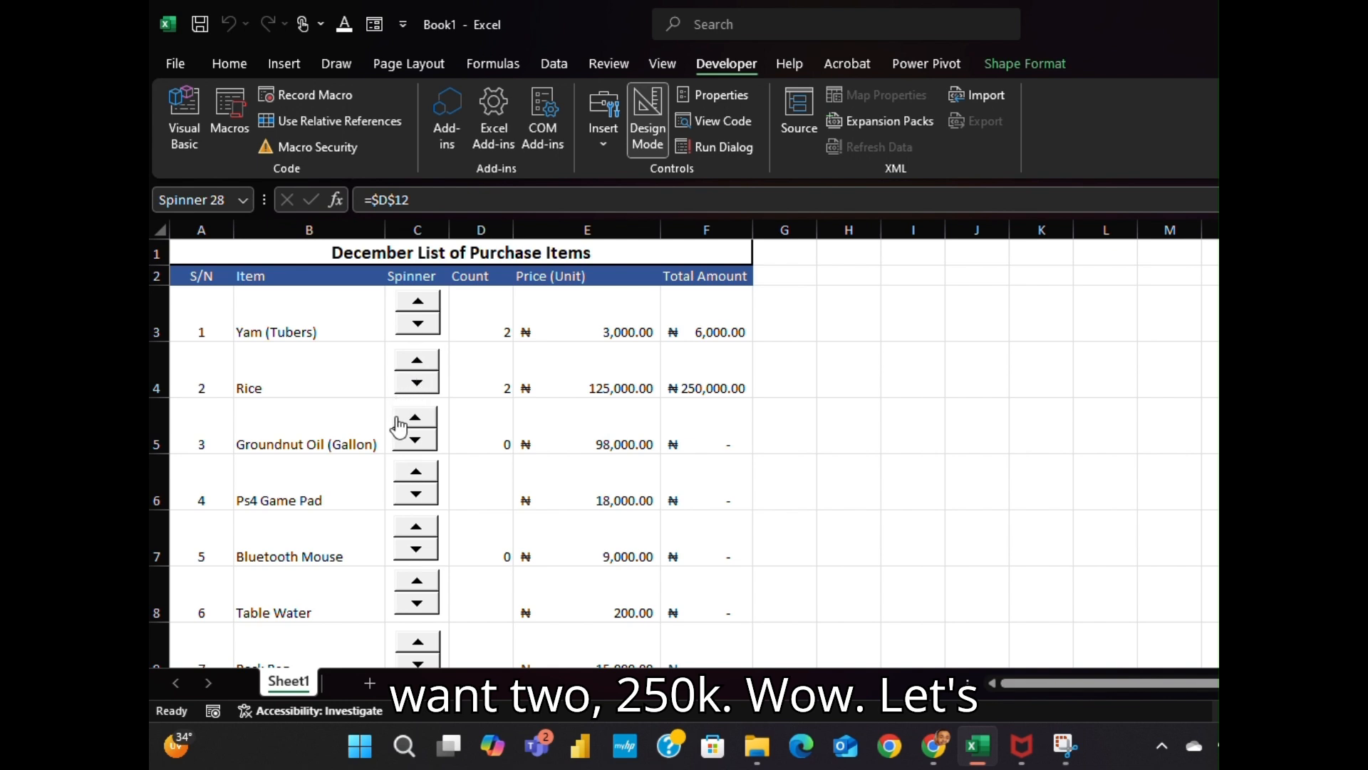
left_click(416, 365)
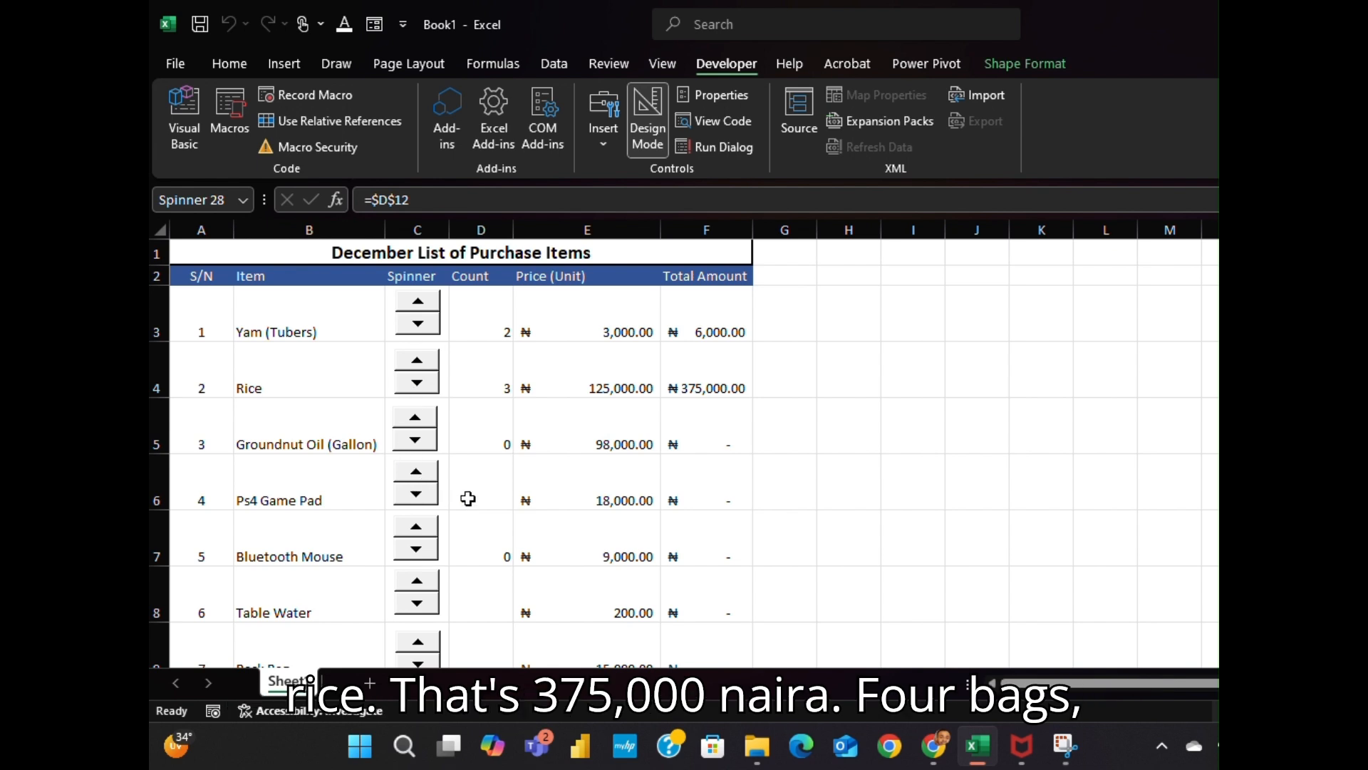
left_click(417, 361)
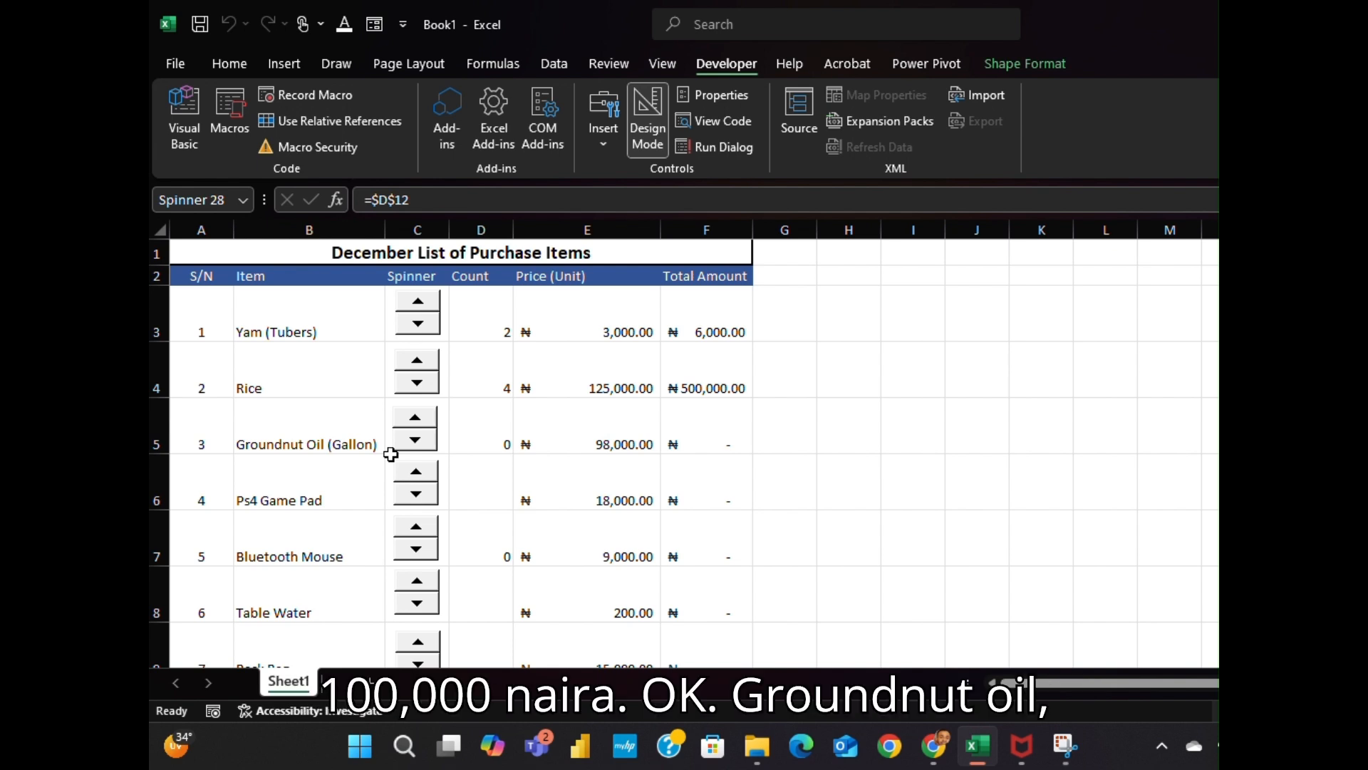
Raise Groundnut Oil and Ps4 Game Pad counts to 2 each, totalling ₦196,000.00 and ₦36,000.00
left_click(412, 422)
left_click(420, 422)
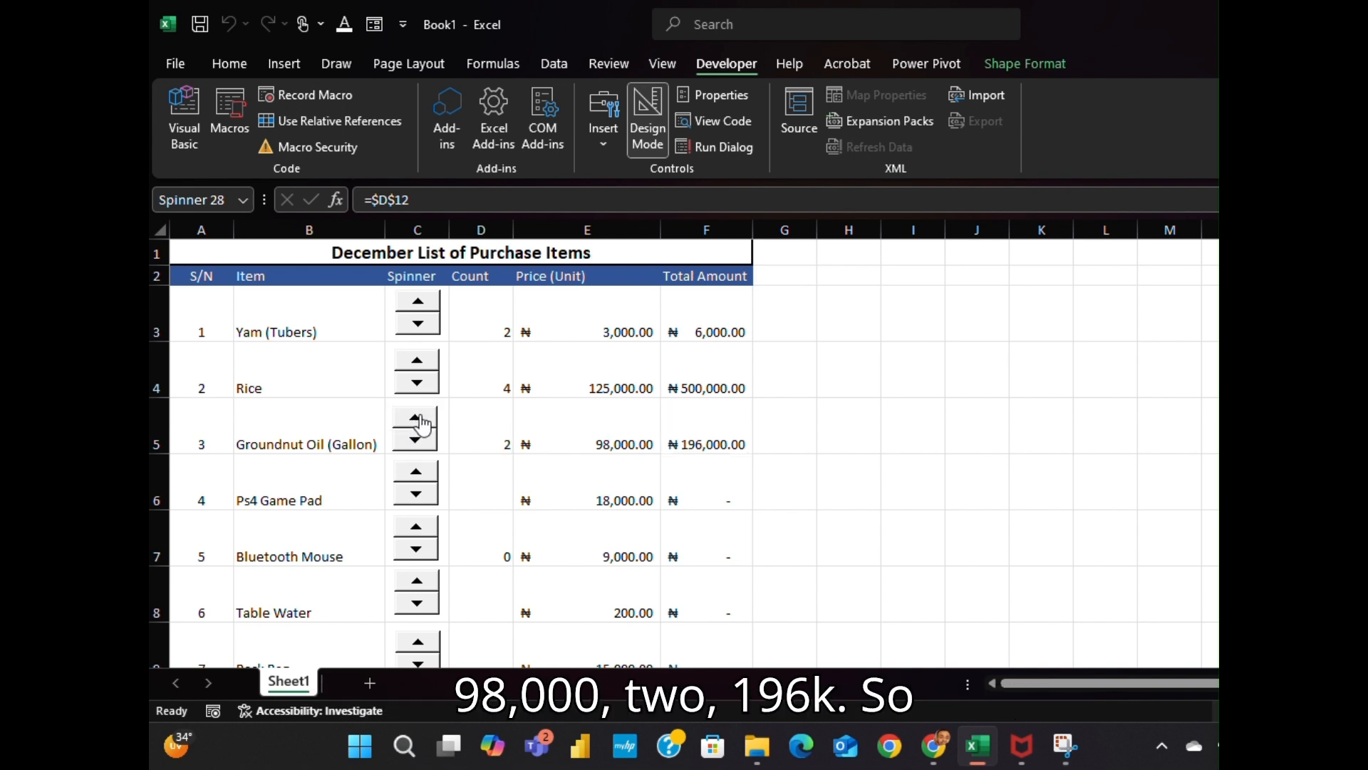
left_click(419, 474)
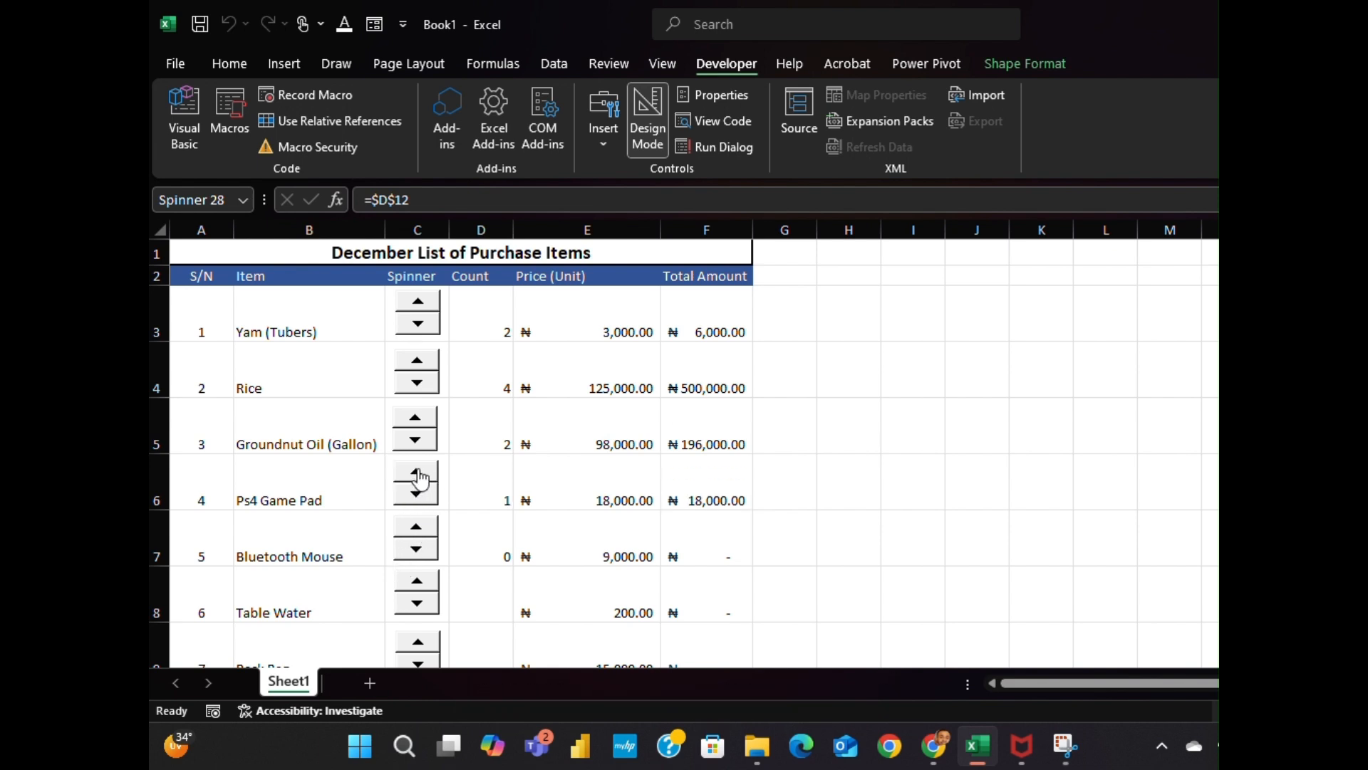
left_click(418, 475)
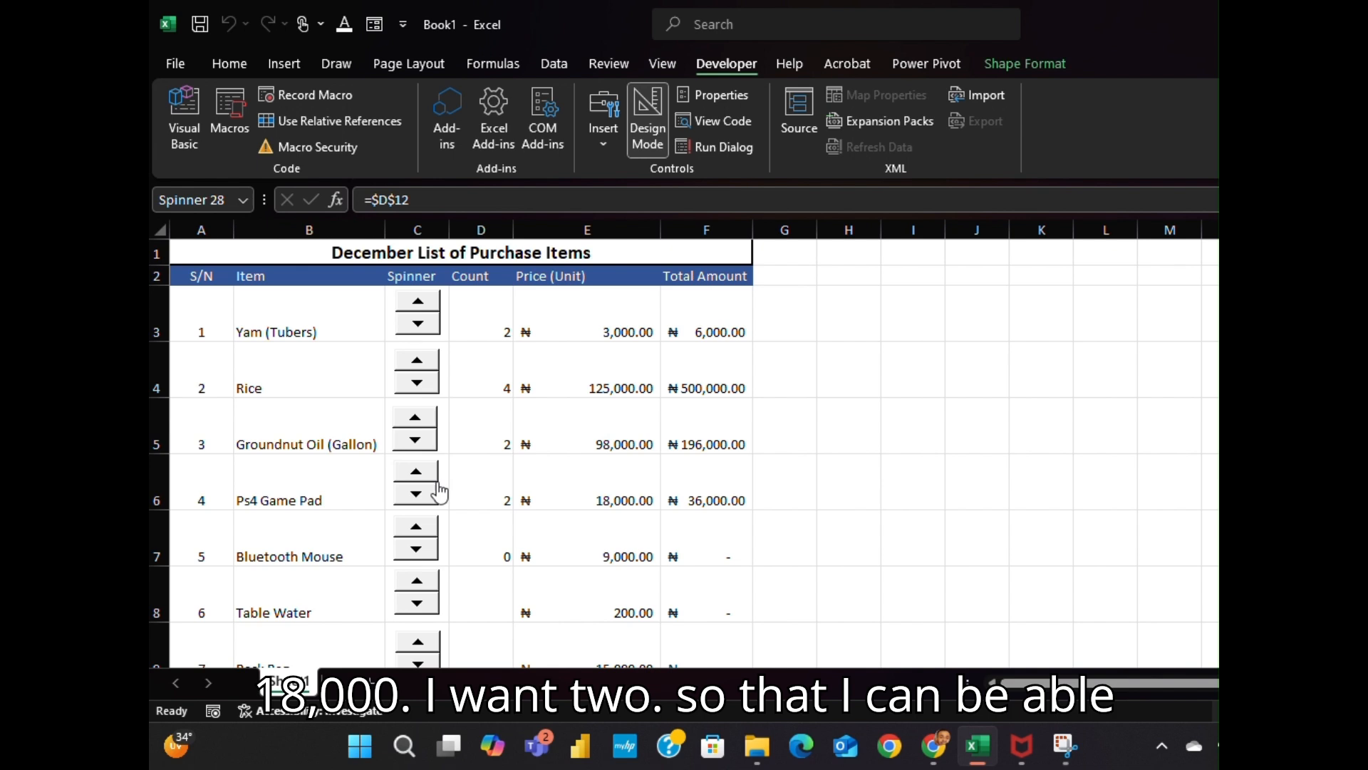
scroll(879, 632, "down", 1)
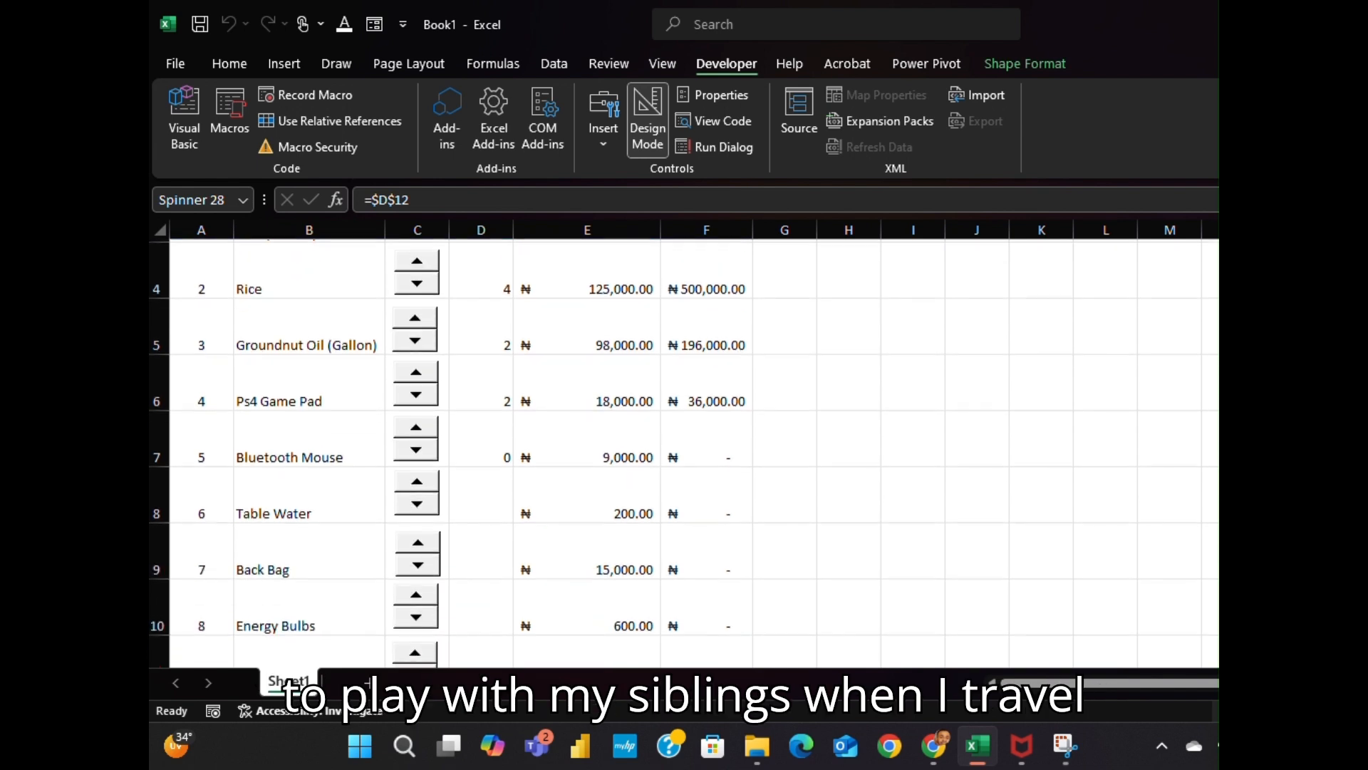
Set the Bluetooth Mouse count to 2 and the Table Water count to 12 with their spinners
left_click(415, 428)
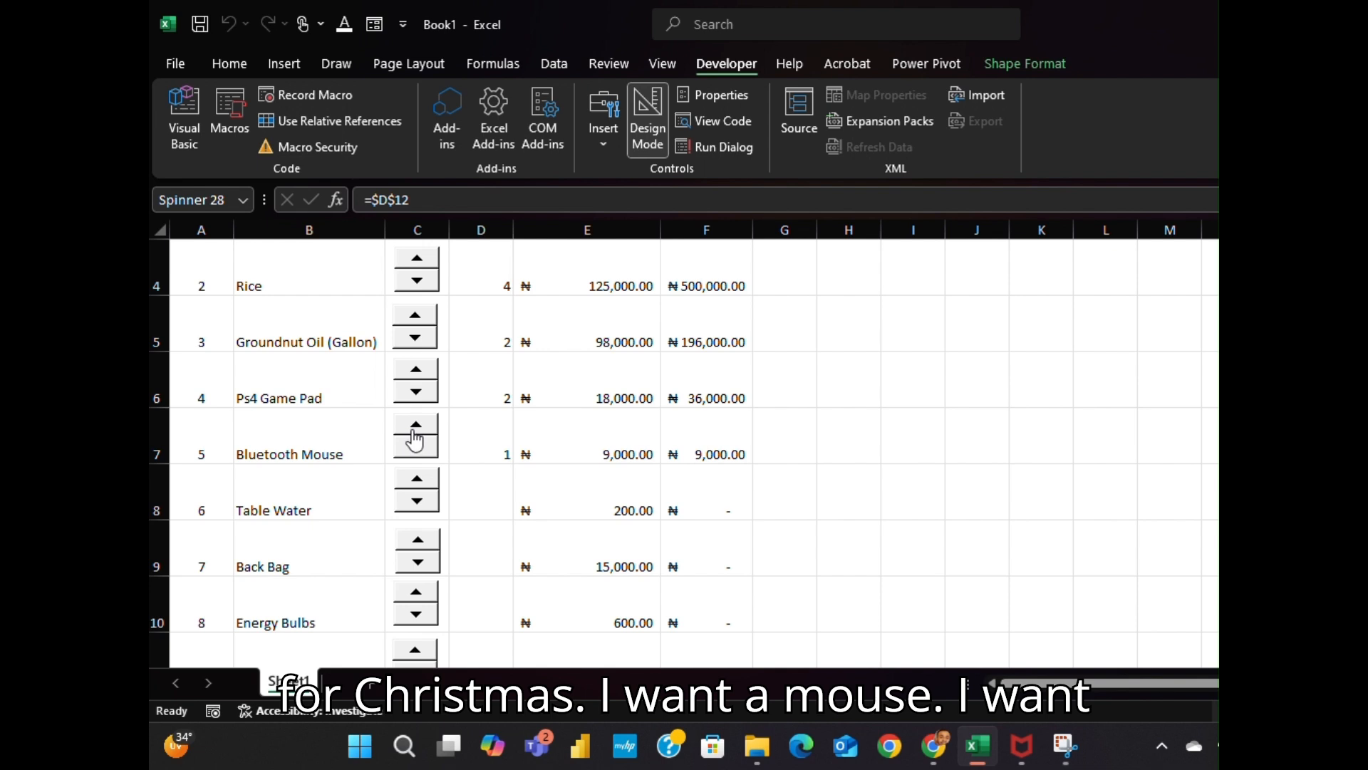
left_click(416, 428)
left_click(417, 481)
left_click(417, 481)
left_click(418, 481)
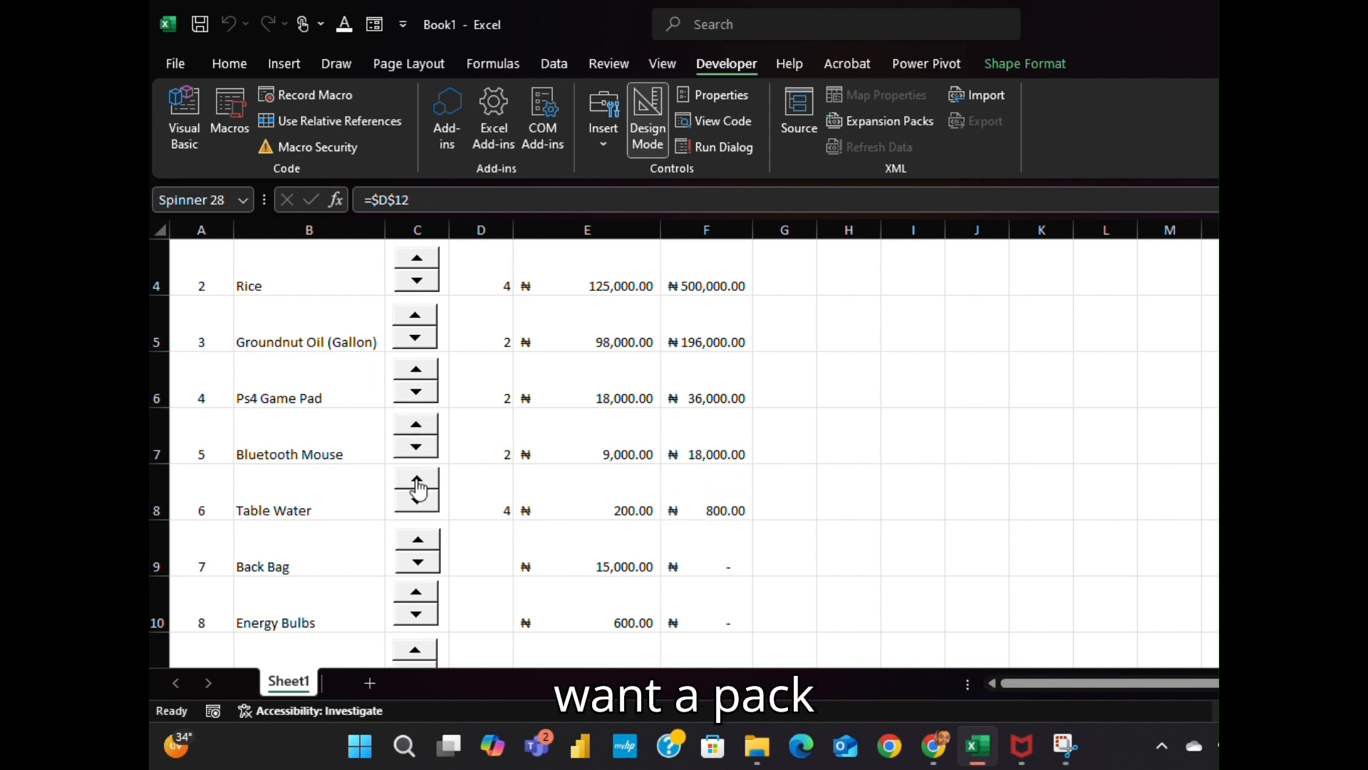
left_click(418, 481)
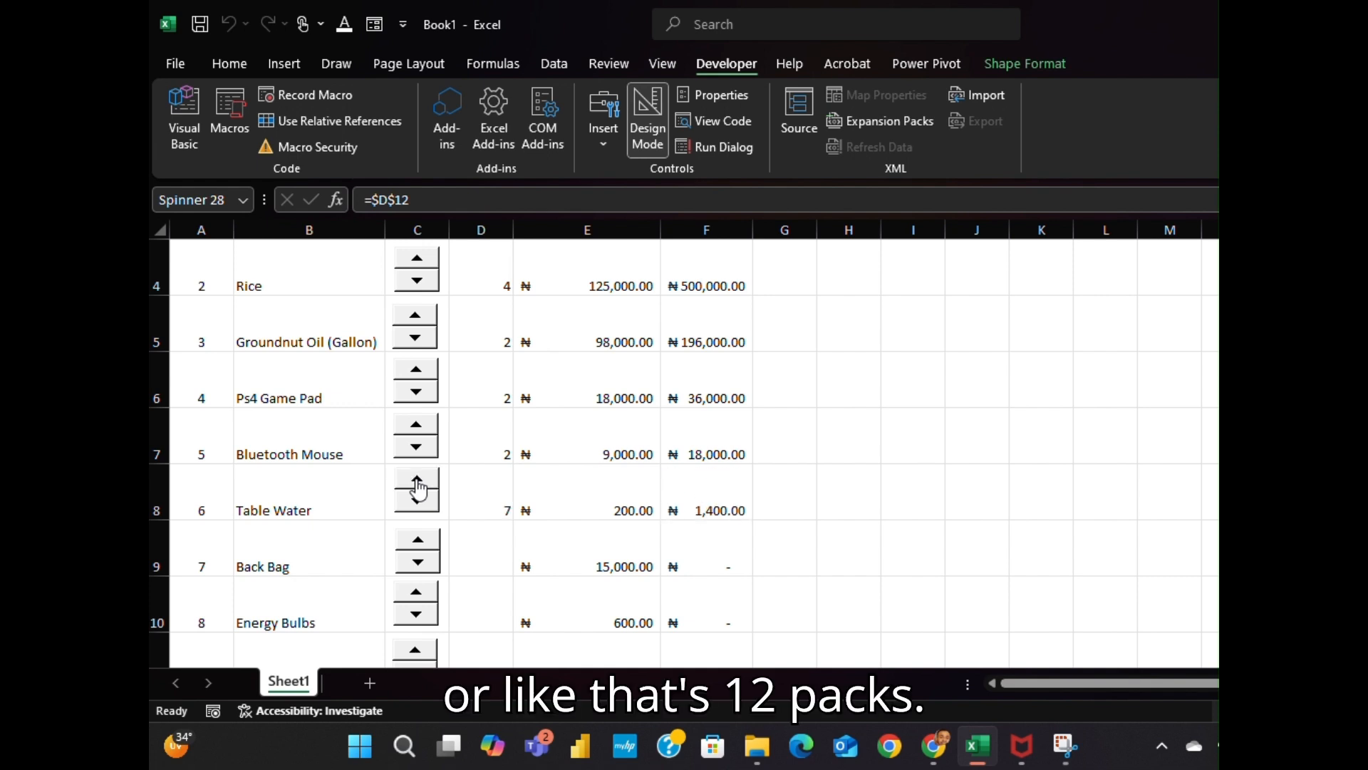
left_click(418, 481)
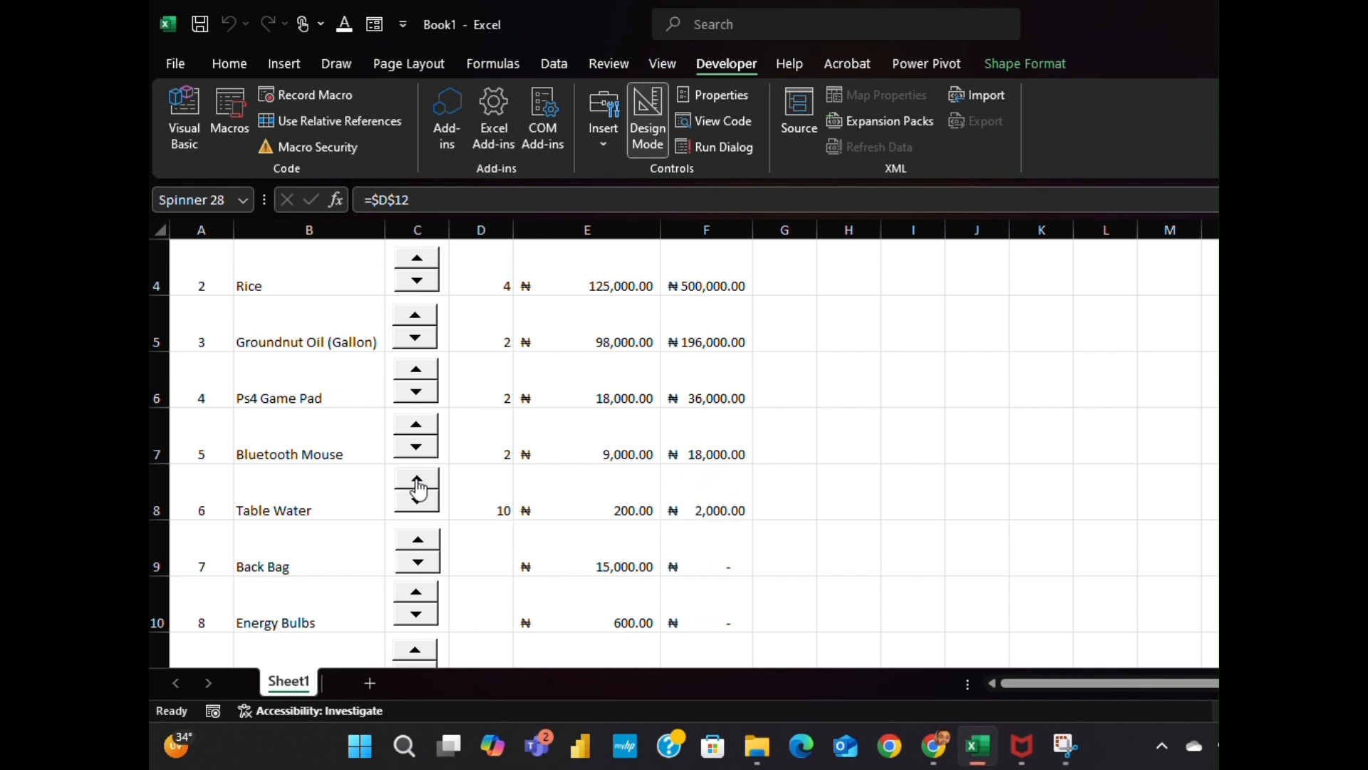
left_click(418, 481)
left_click(418, 481)
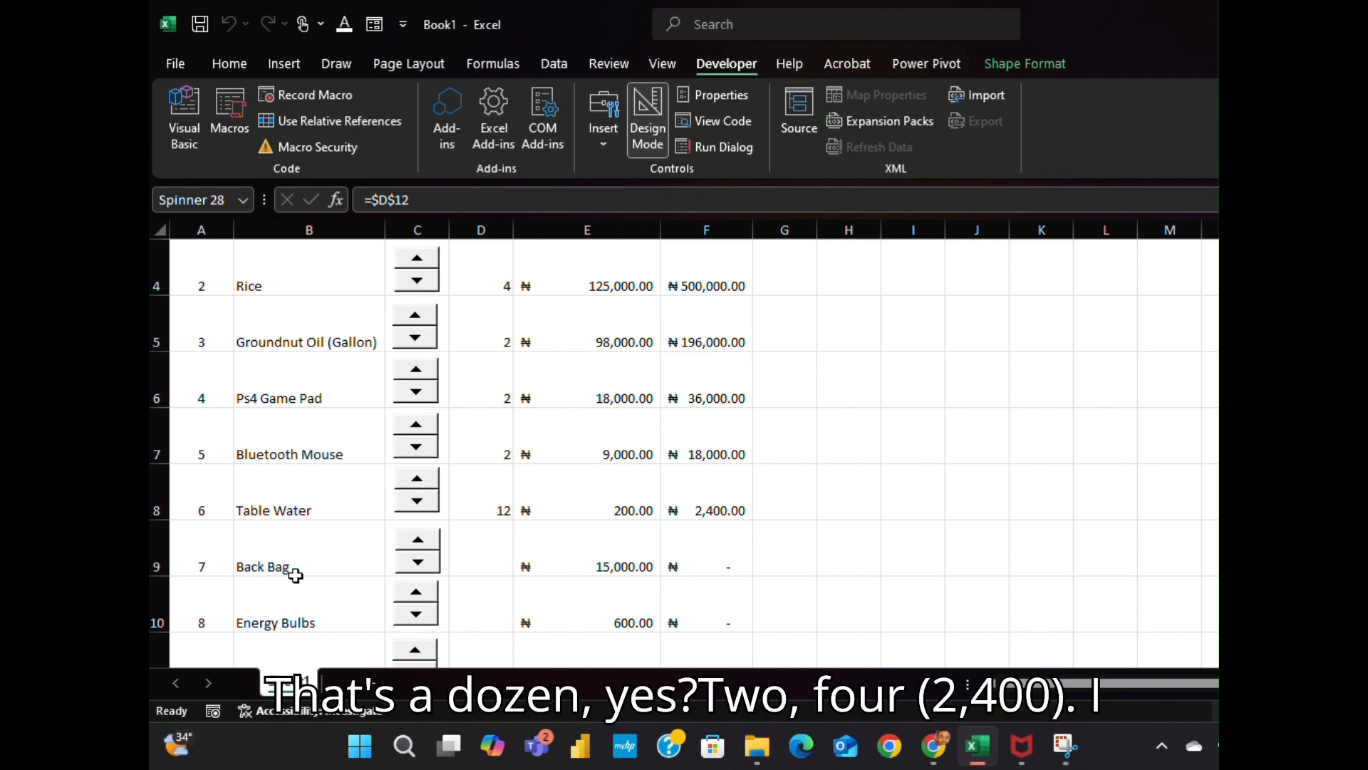
Set counts of Back Bag 2, Energy Bulbs 6, Christmas Chicken 2 and Sneakers 2
left_click(416, 543)
left_click(416, 543)
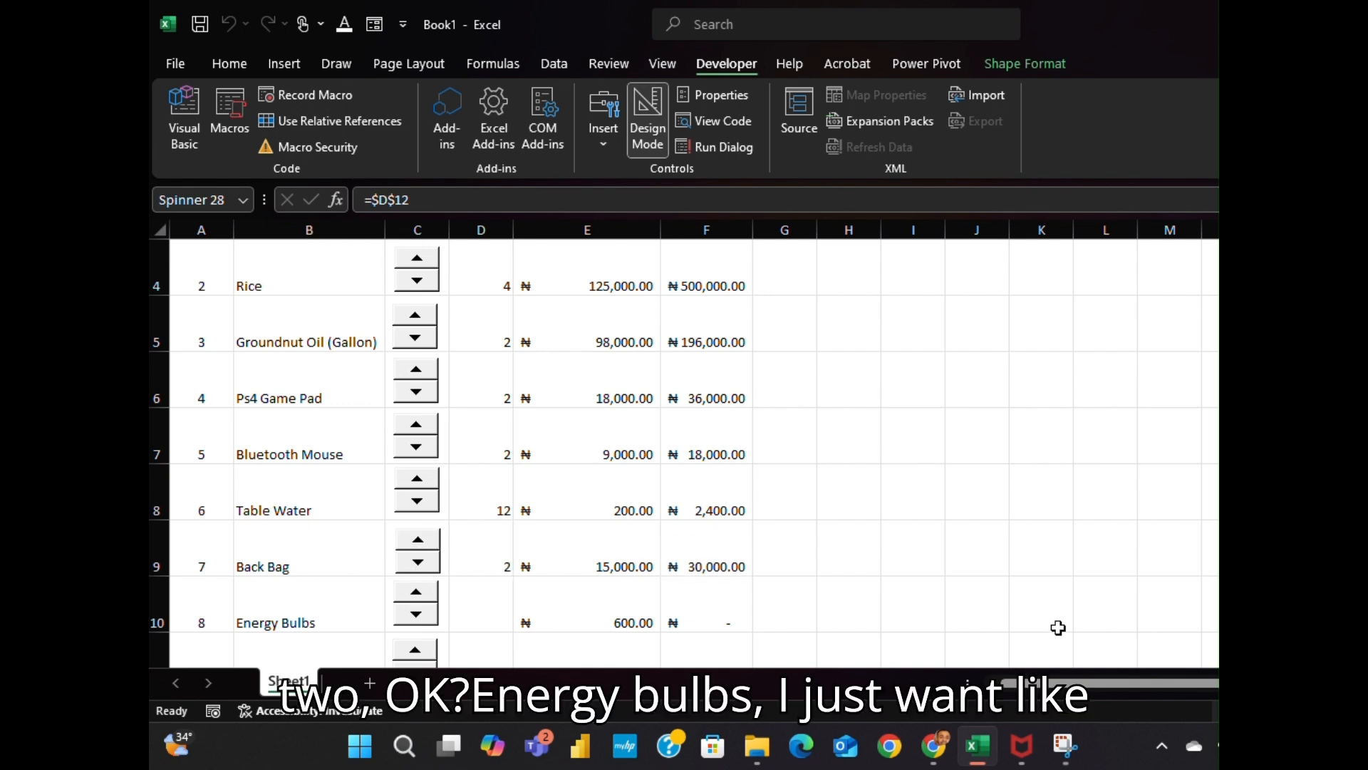
left_click(416, 594)
left_click(416, 594)
left_click(416, 594)
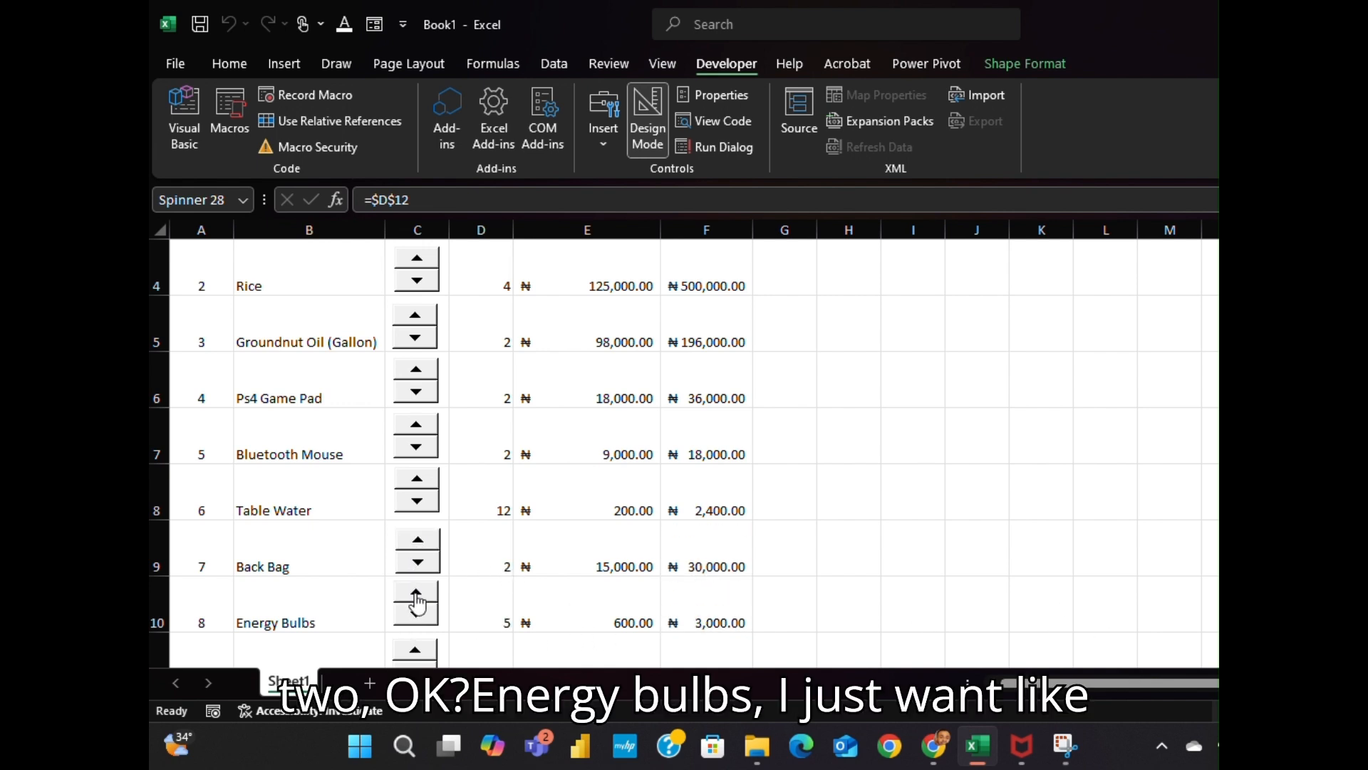
left_click(416, 594)
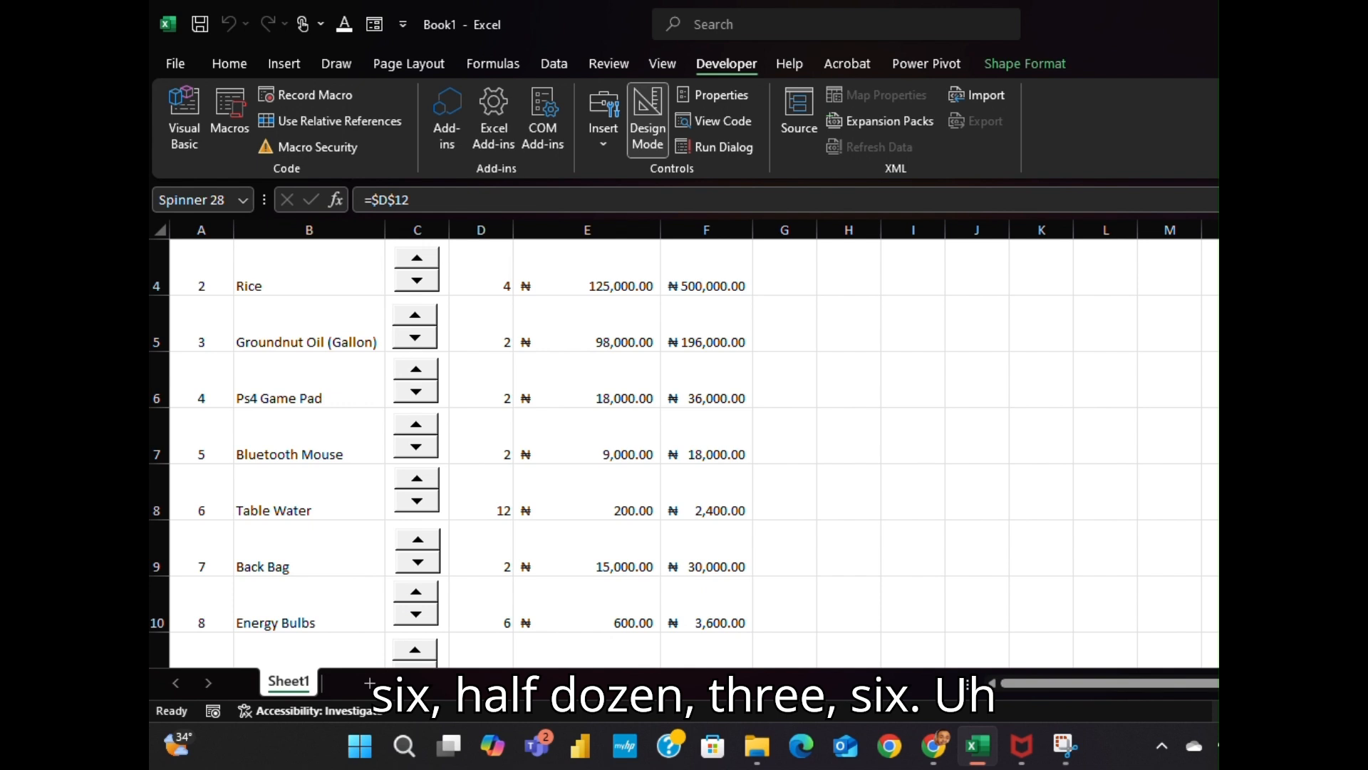
scroll(736, 516, "down", 1)
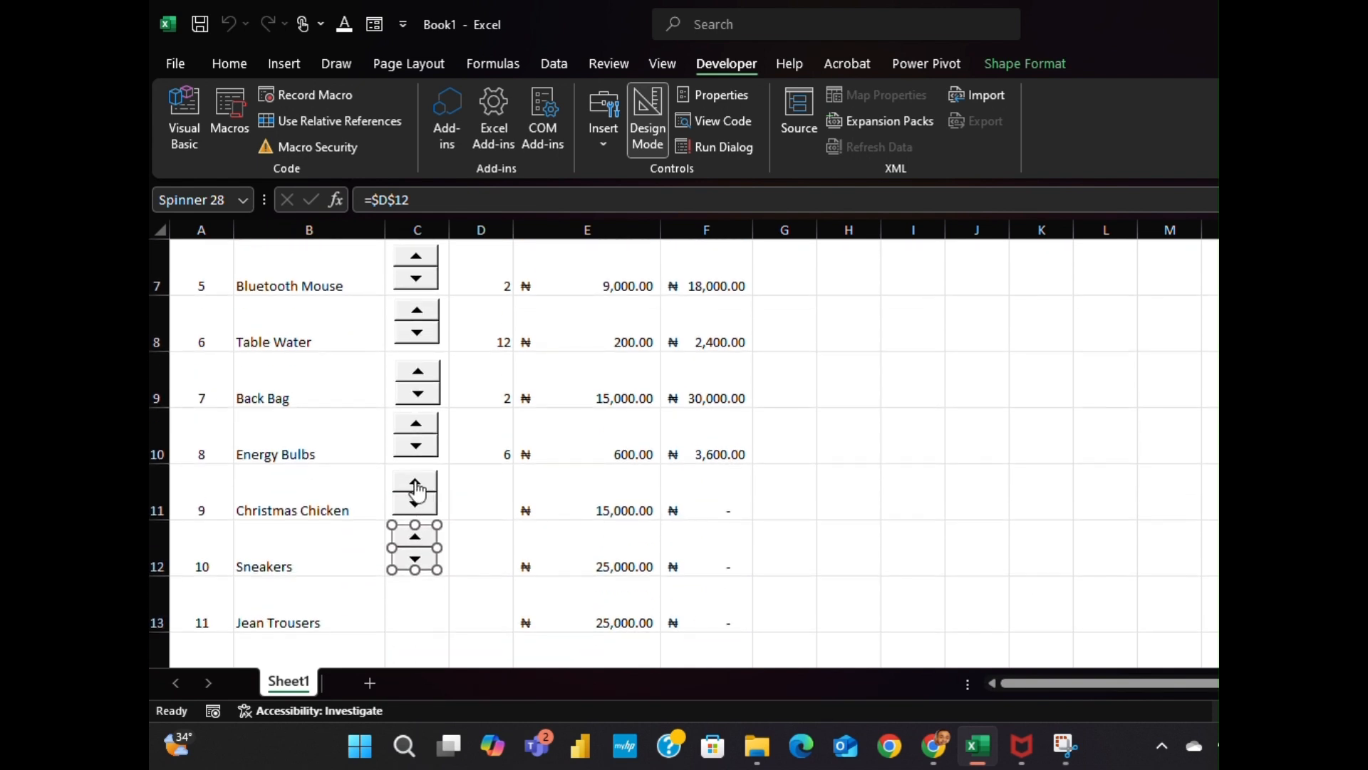
left_click(416, 484)
left_click(417, 484)
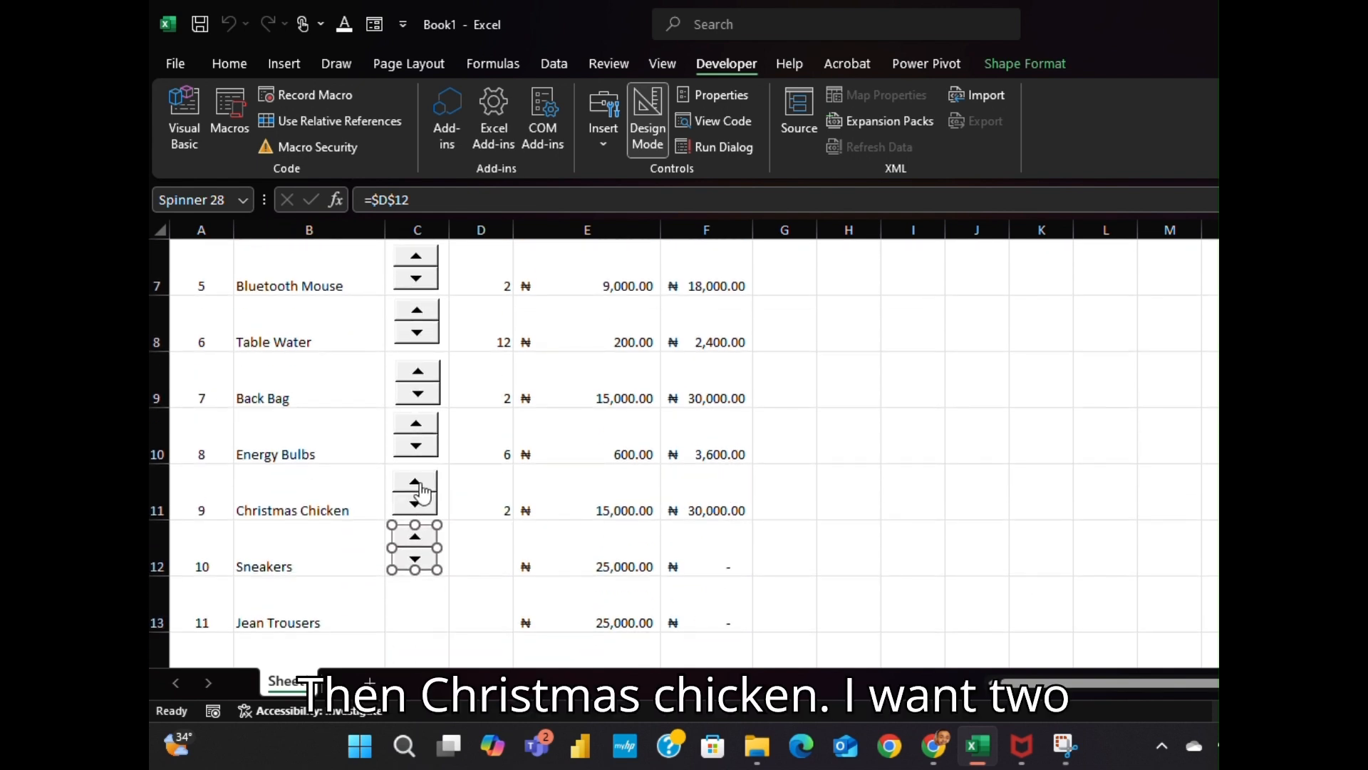
left_click(440, 543)
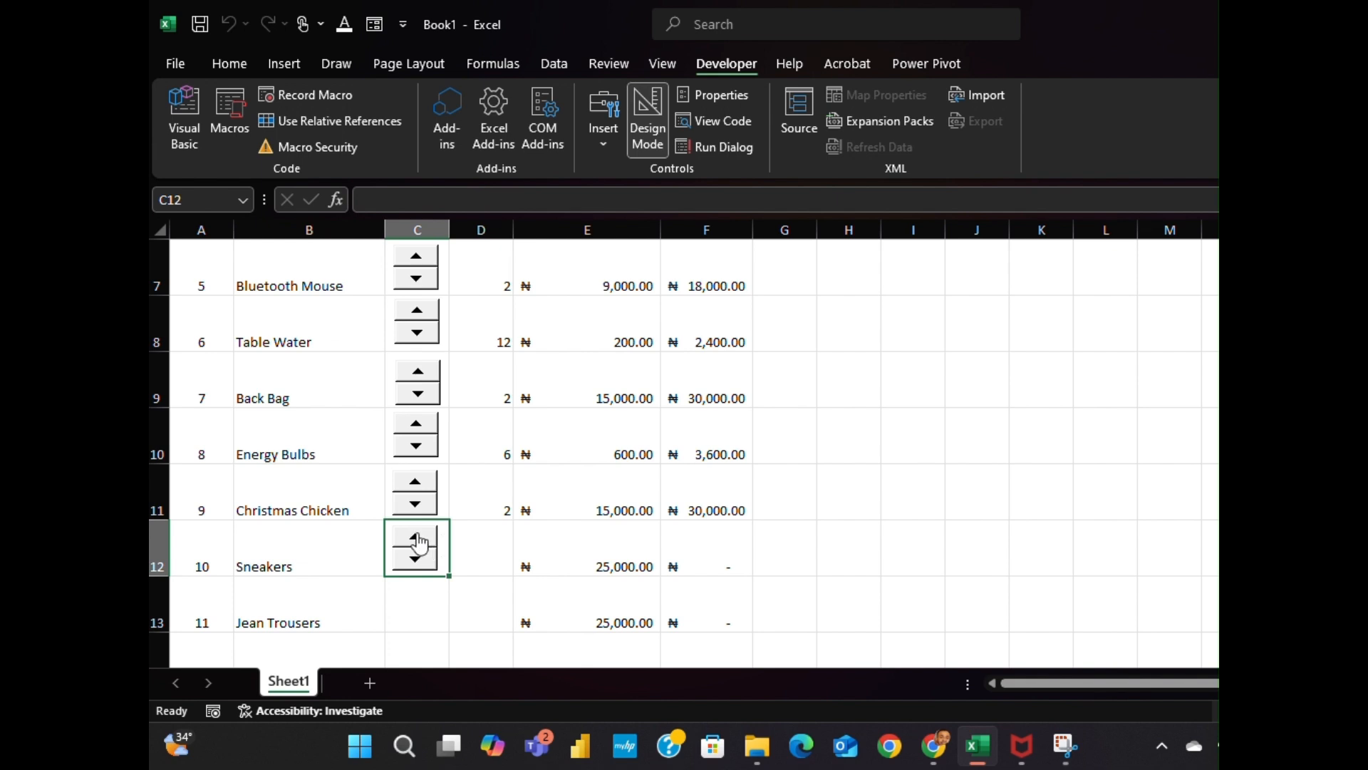
left_click(416, 536)
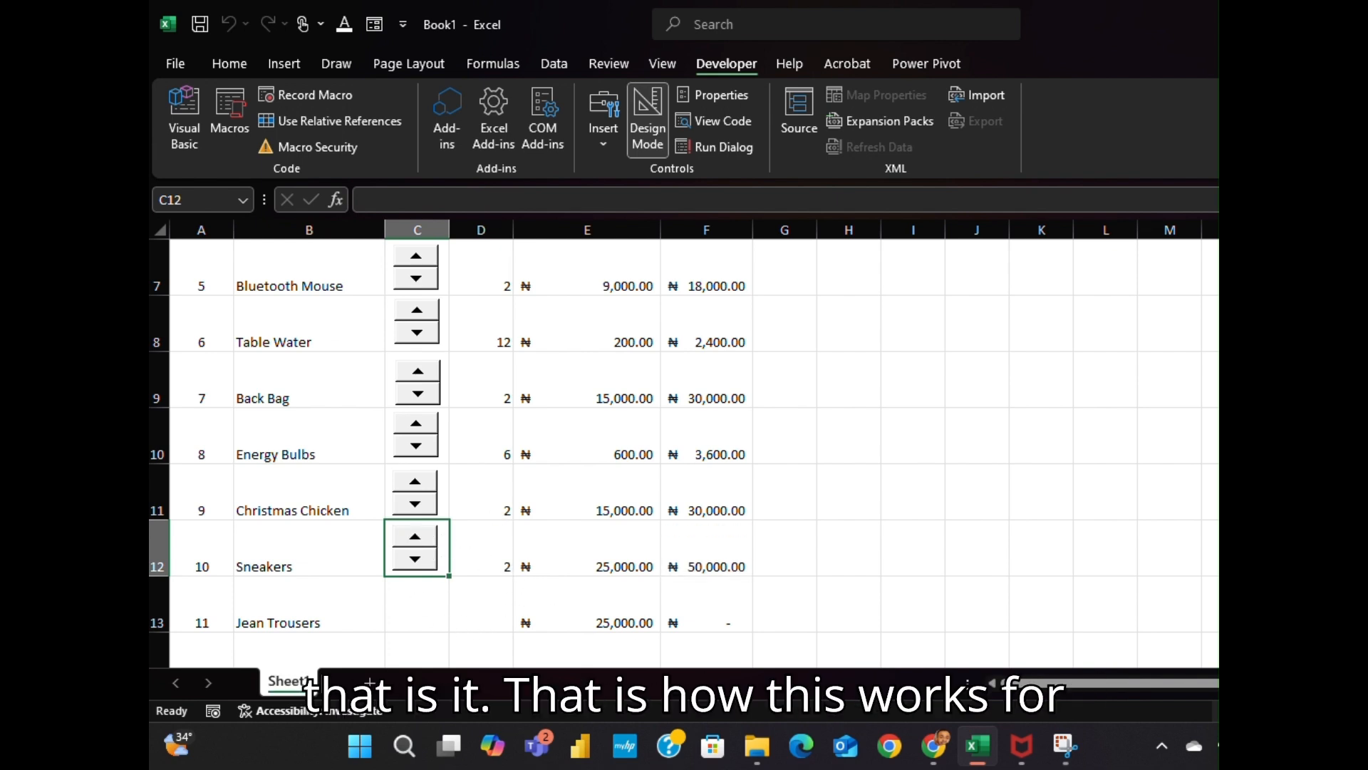
scroll(684, 456, "up", 2)
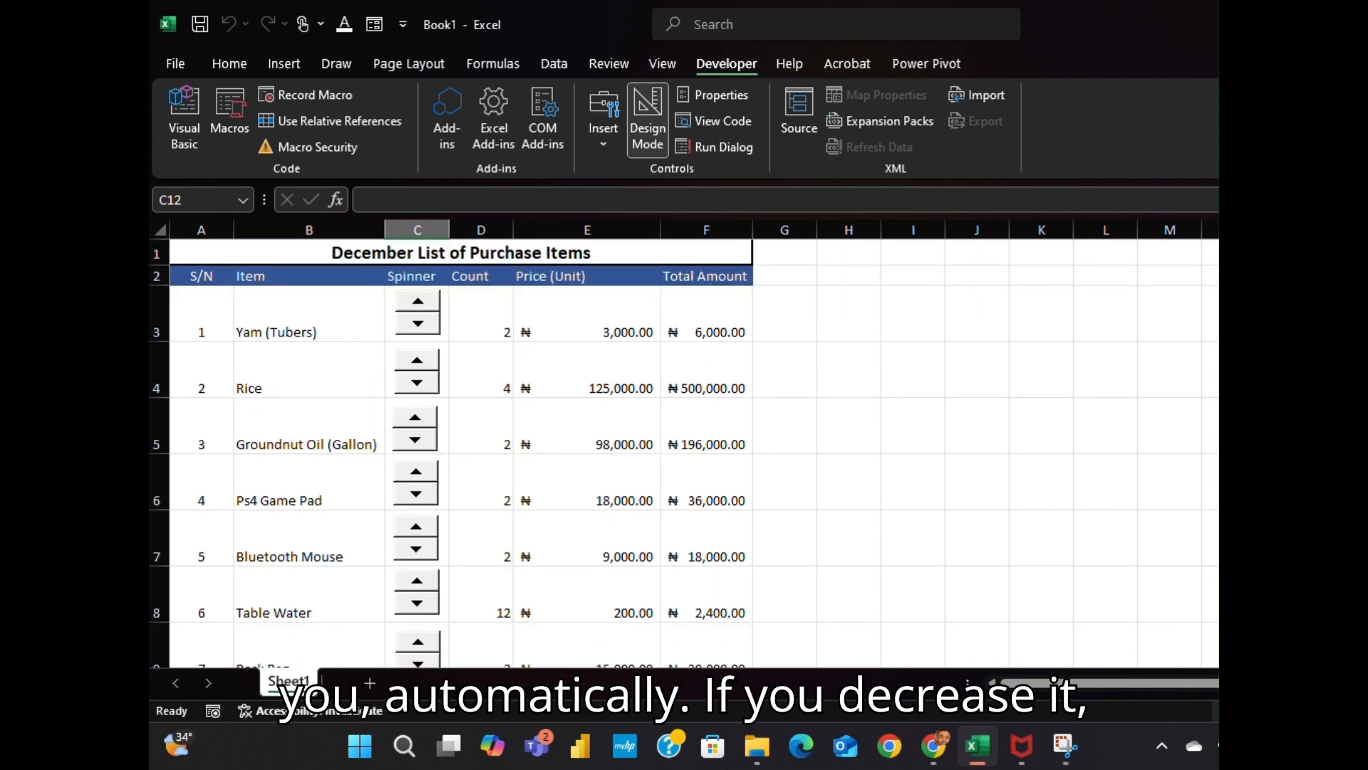
left_click(421, 387)
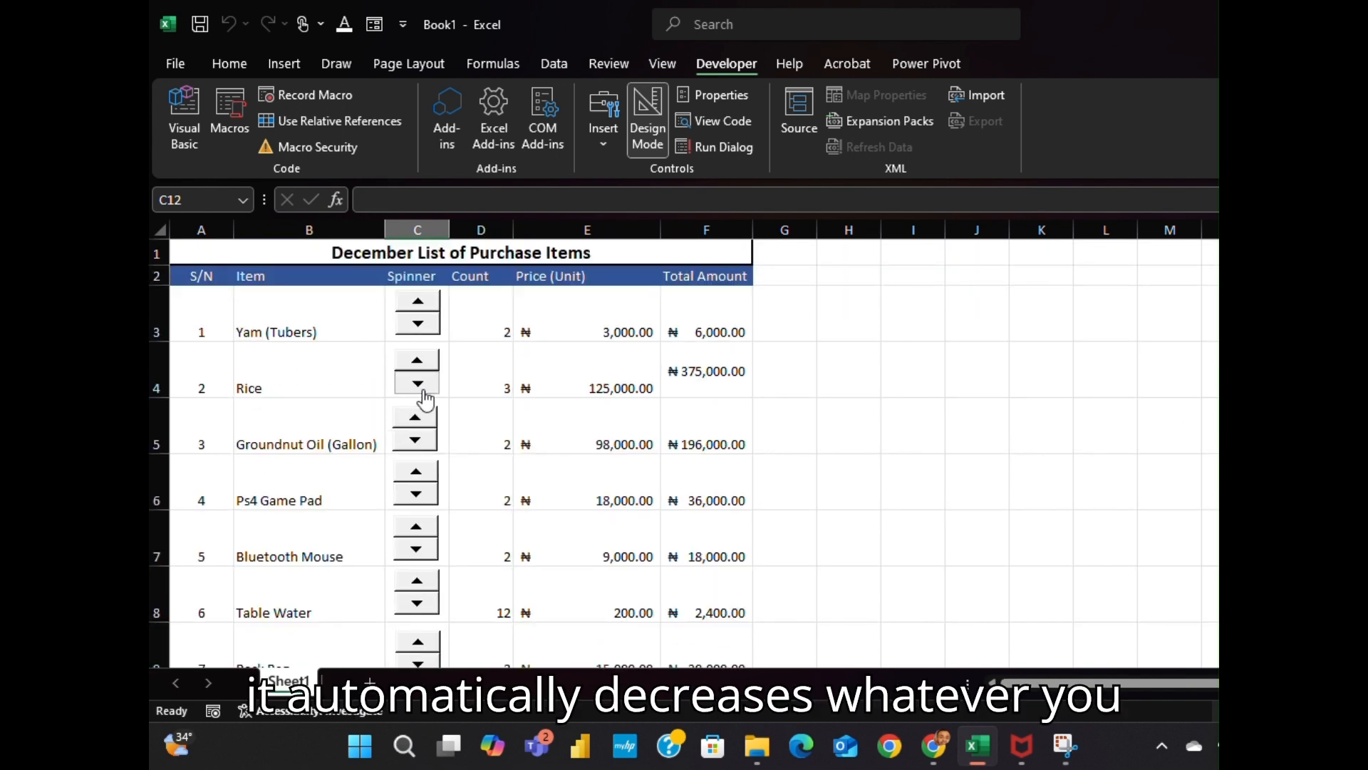
left_click(417, 438)
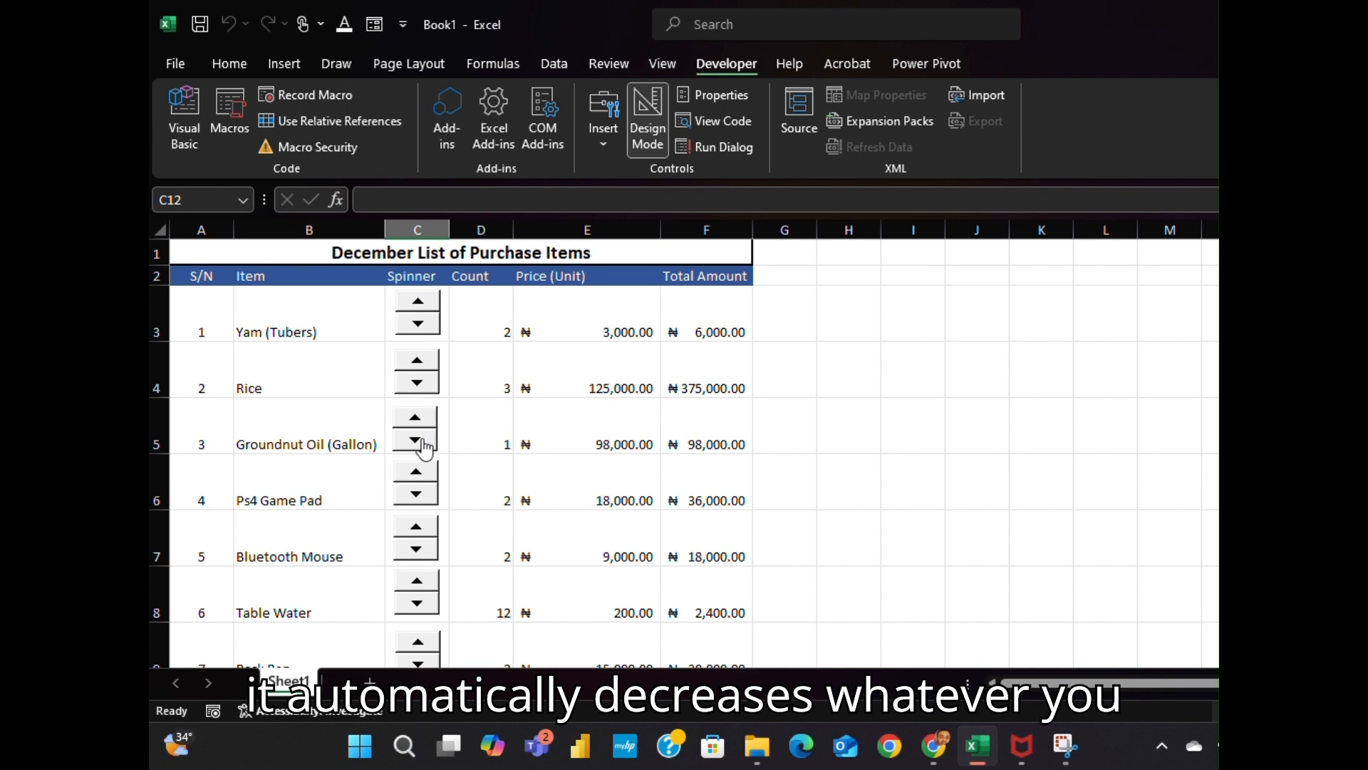
left_click(422, 418)
left_click(417, 360)
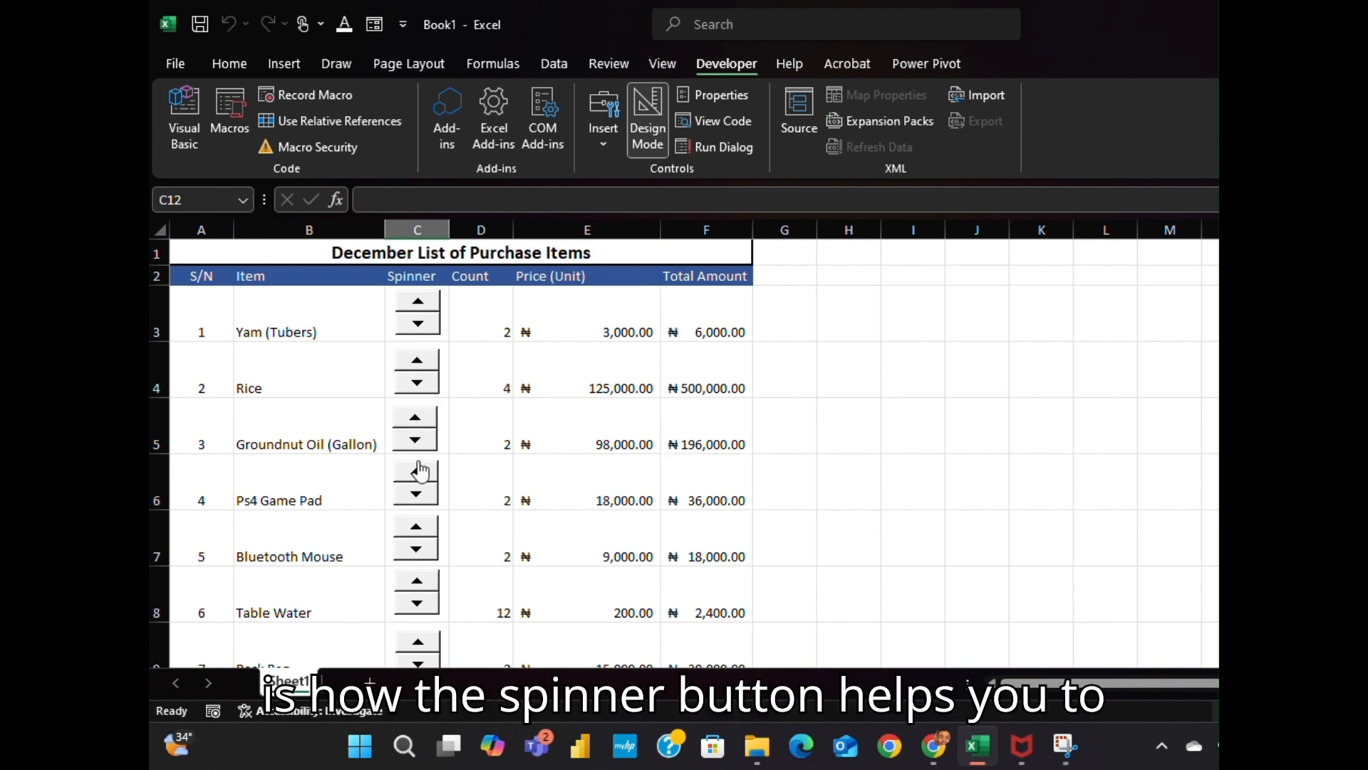